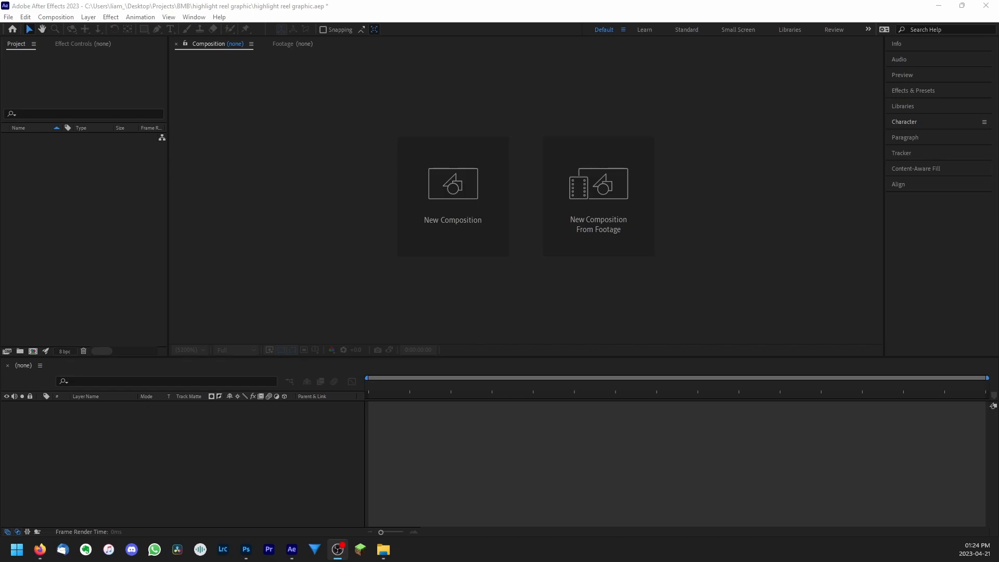
# Import bottom bit.png, center bit.png, left bit.png, right bit.png and top bit.png from the highlight reel graphic folder into the project
pyautogui.click(384, 550)
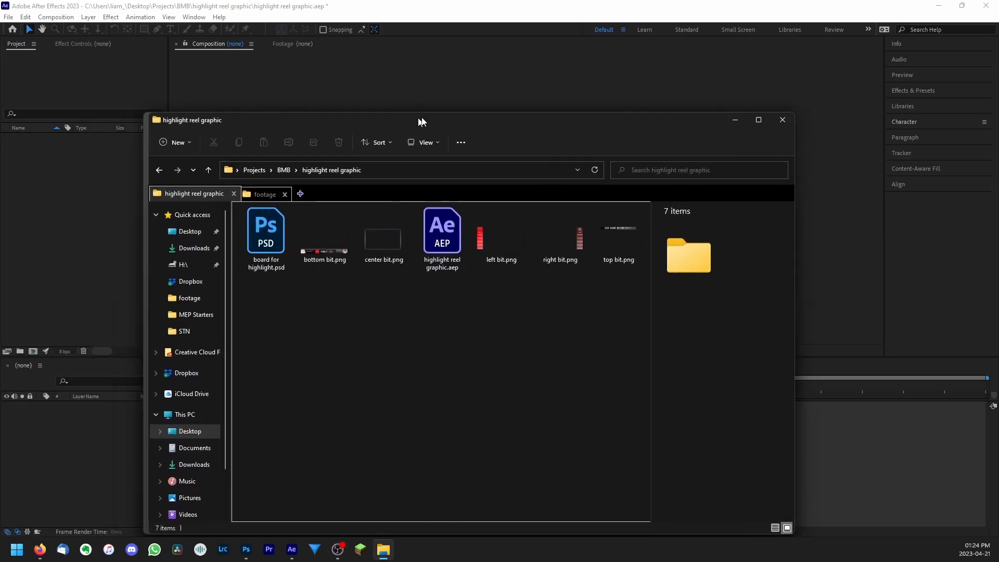
pyautogui.moveTo(422, 123); pyautogui.dragTo(538, 93)
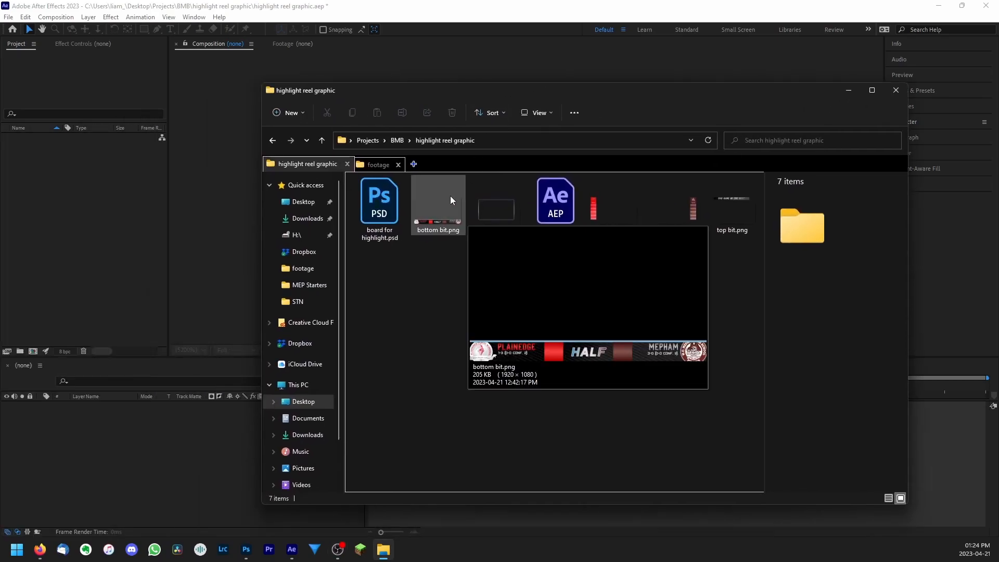
pyautogui.click(451, 195)
pyautogui.keyDown('ctrl'); pyautogui.click(486, 203); pyautogui.keyUp('ctrl')
pyautogui.keyDown('ctrl'); pyautogui.click(614, 223); pyautogui.keyUp('ctrl')
pyautogui.keyDown('ctrl'); pyautogui.click(674, 214); pyautogui.keyUp('ctrl')
pyautogui.keyDown('ctrl'); pyautogui.click(729, 214); pyautogui.keyUp('ctrl')
pyautogui.moveTo(498, 200); pyautogui.dragTo(80, 177)
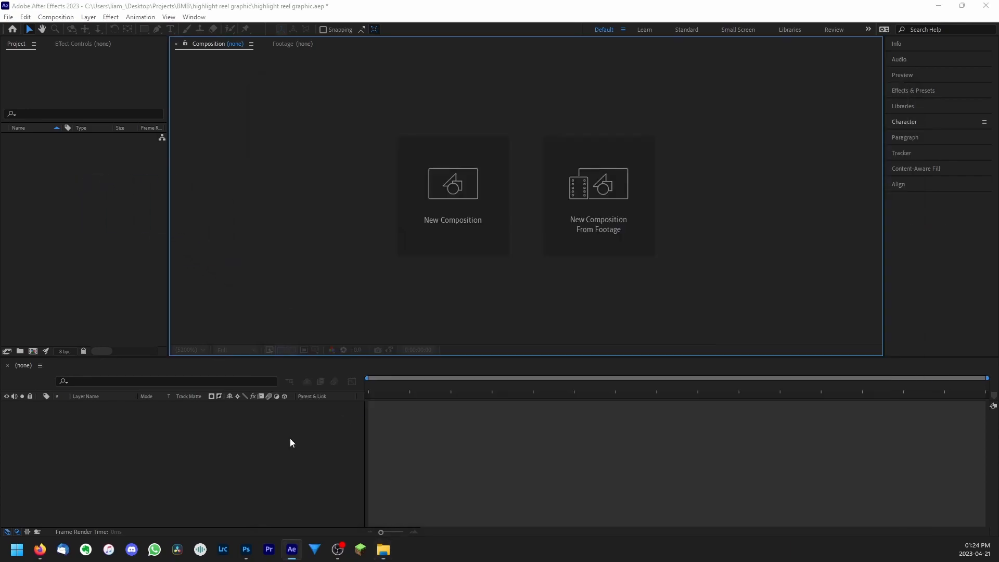
# Create a project folder named "assets" and move the five imported PNG files into it
pyautogui.rightClick(43, 208)
pyautogui.click(78, 225)
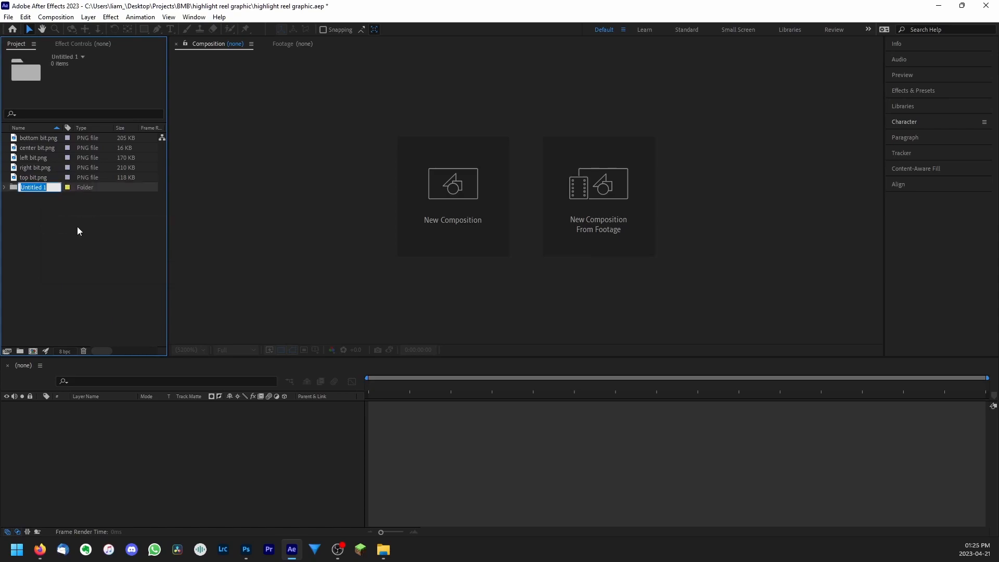
pyautogui.write('assets')
pyautogui.press('Return')
pyautogui.moveTo(19, 268); pyautogui.dragTo(45, 136)
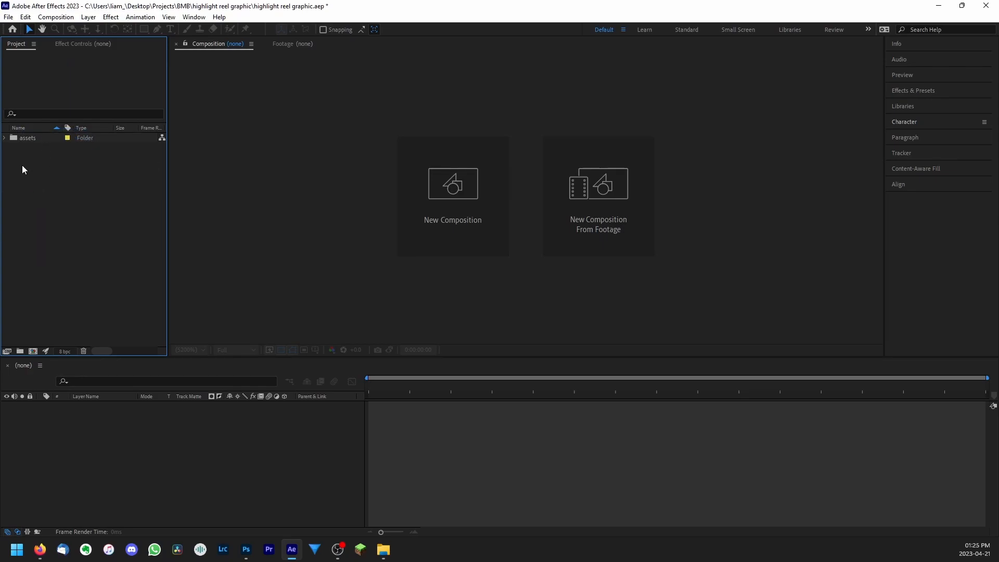
# Create a 1920 x 1080 composition named "main comp" at 60 fps with a duration of 30 seconds
pyautogui.rightClick(85, 192)
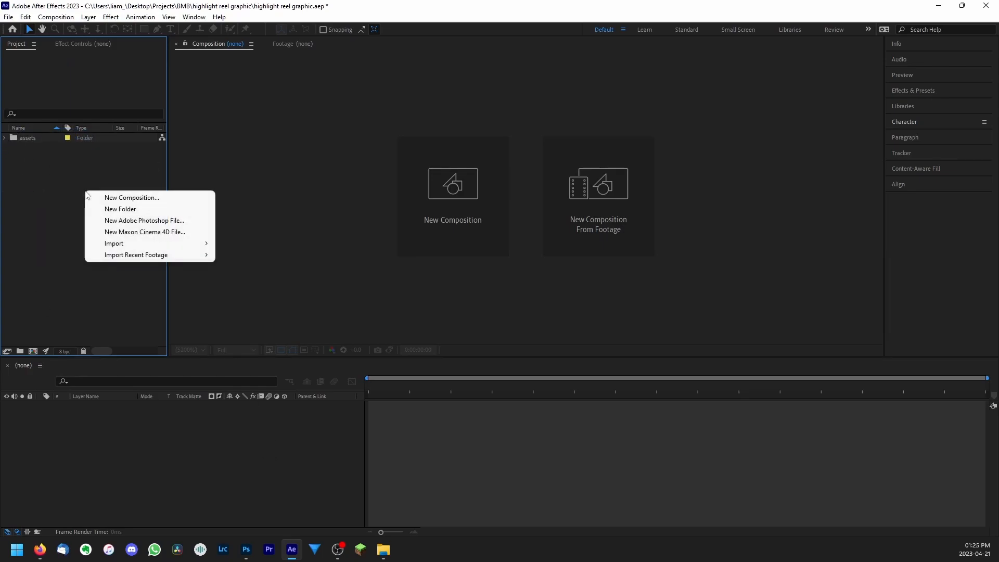
pyautogui.click(126, 198)
pyautogui.write('main comp')
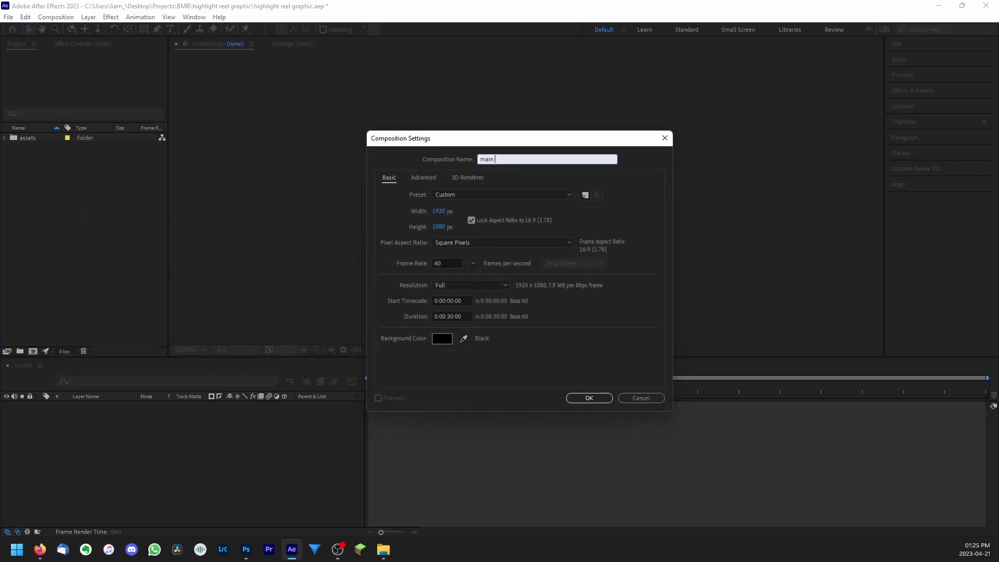
pyautogui.click(652, 219)
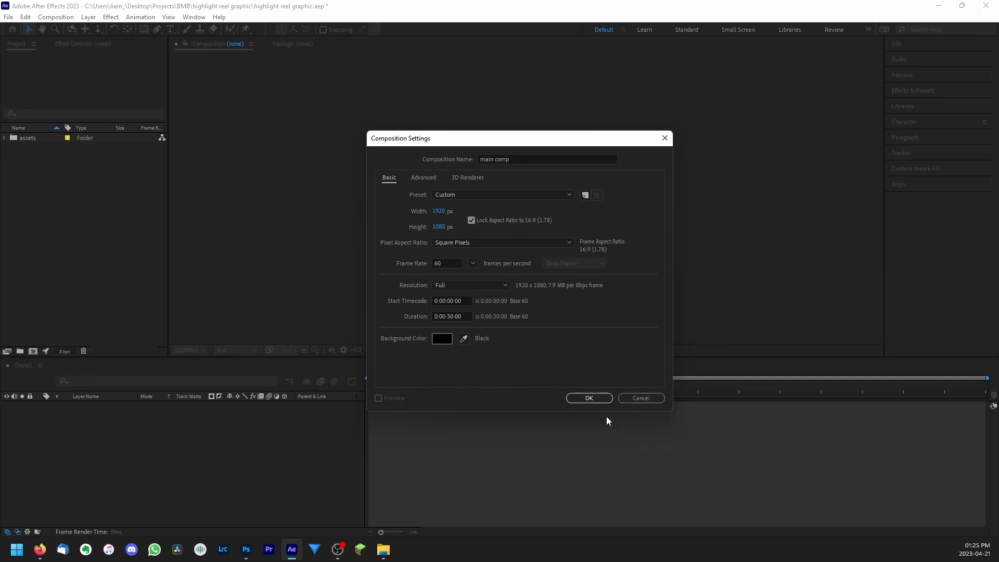
pyautogui.click(589, 398)
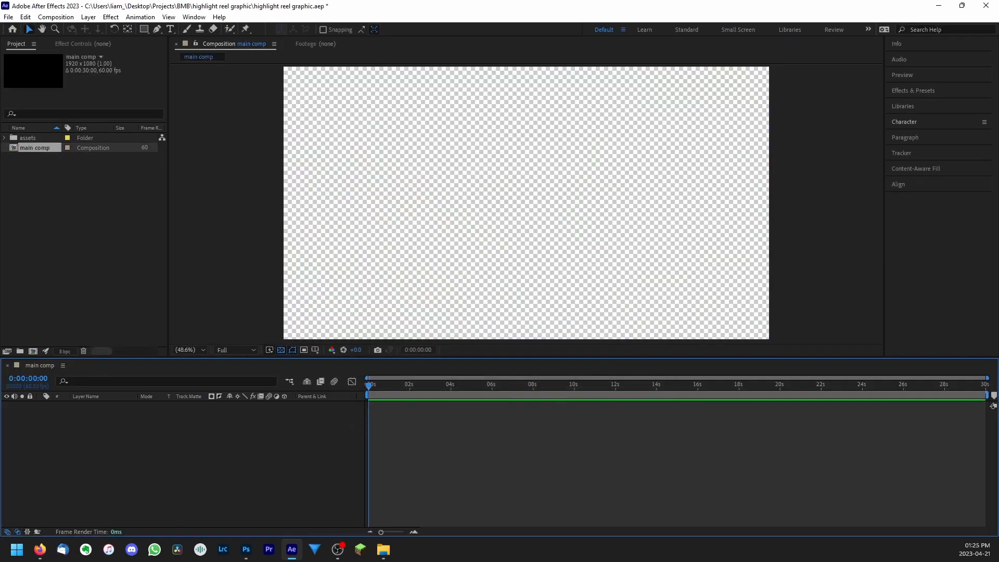
# Add all five PNG files from the assets folder to the main comp timeline as layers
pyautogui.click(5, 138)
pyautogui.click(37, 148)
pyautogui.keyDown('shift'); pyautogui.click(46, 187); pyautogui.keyUp('shift')
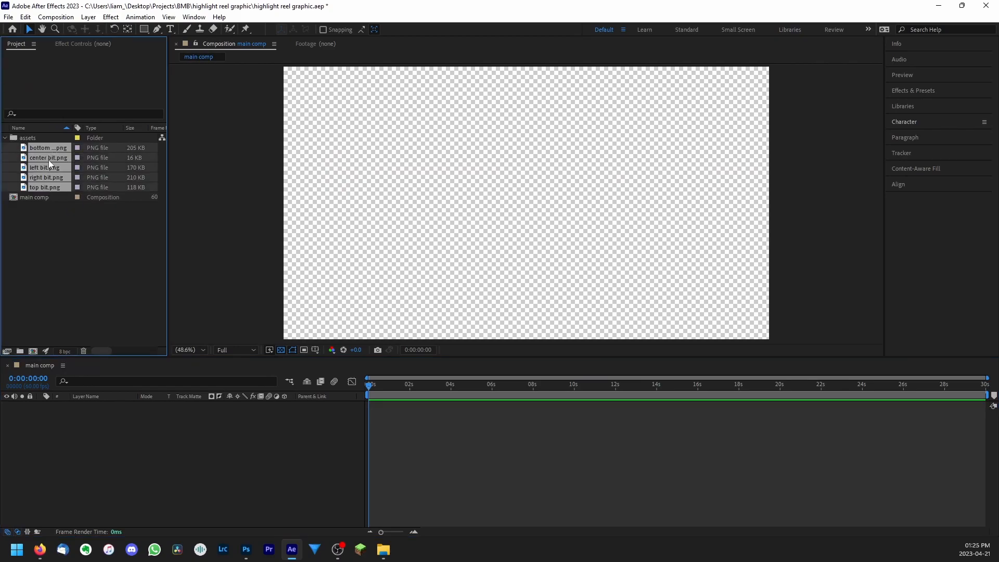
pyautogui.moveTo(49, 158); pyautogui.dragTo(169, 429)
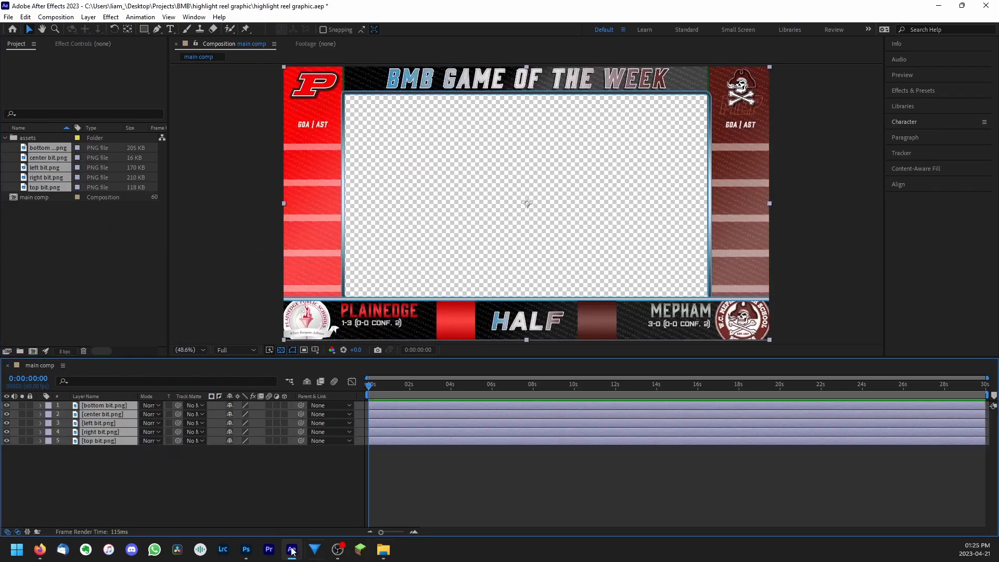
pyautogui.click(114, 447)
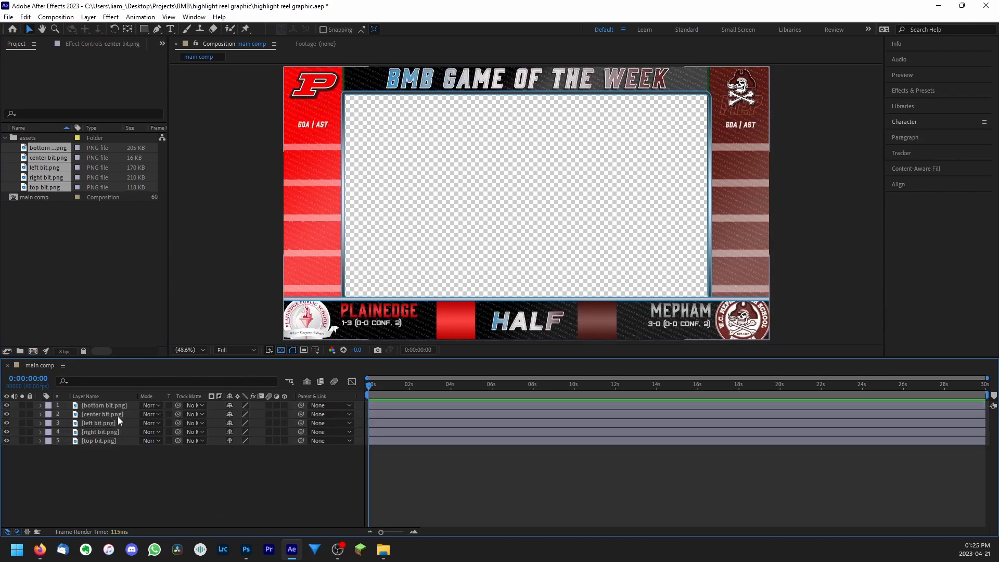
# Reorder the layers so center bit.png is first in the stack and top bit.png is second
pyautogui.moveTo(111, 415); pyautogui.dragTo(114, 402)
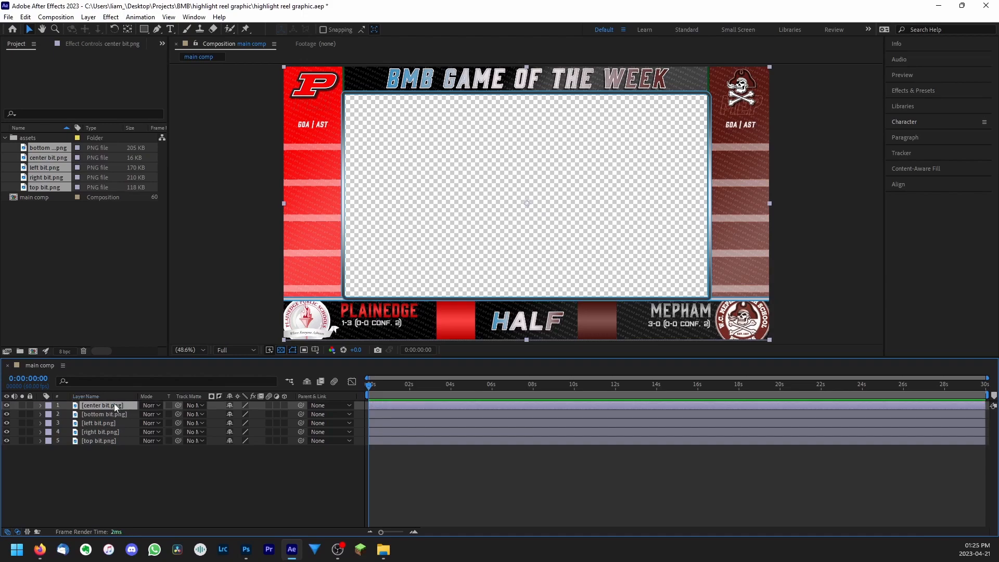
pyautogui.moveTo(104, 441); pyautogui.dragTo(113, 411)
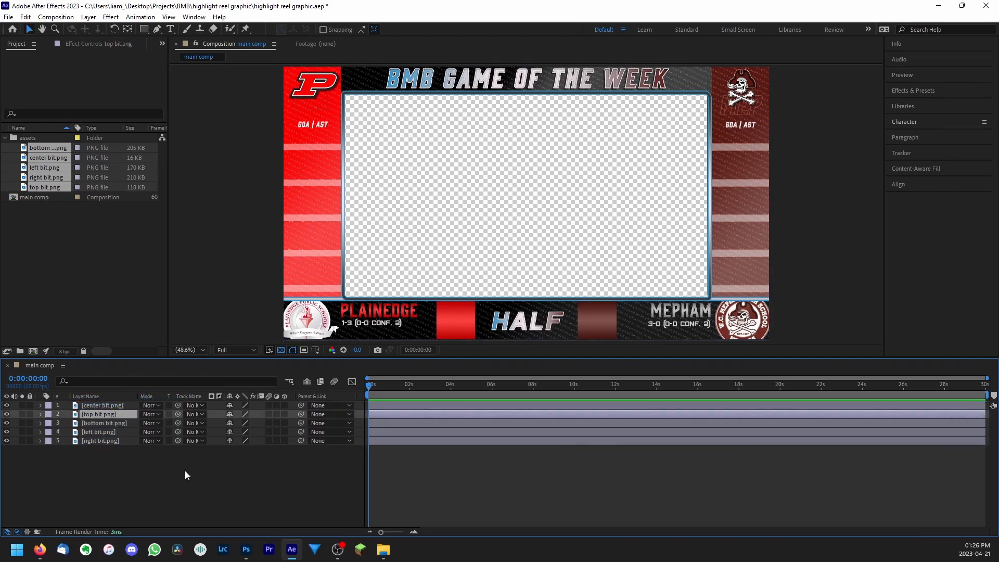
pyautogui.click(138, 465)
# Add a null object to main comp and duplicate it three times to get four nulls
pyautogui.rightClick(156, 472)
pyautogui.moveTo(243, 341)
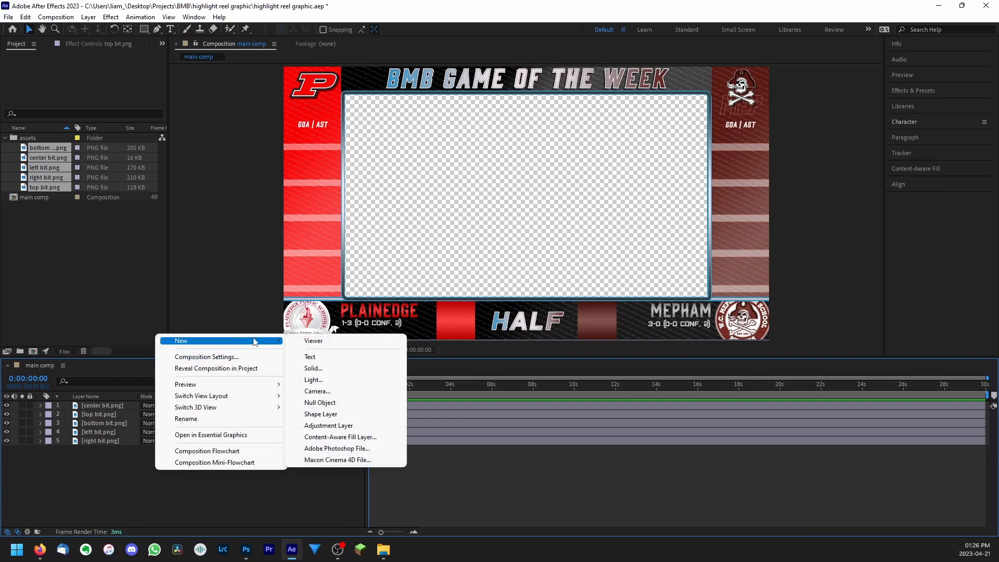
pyautogui.click(334, 403)
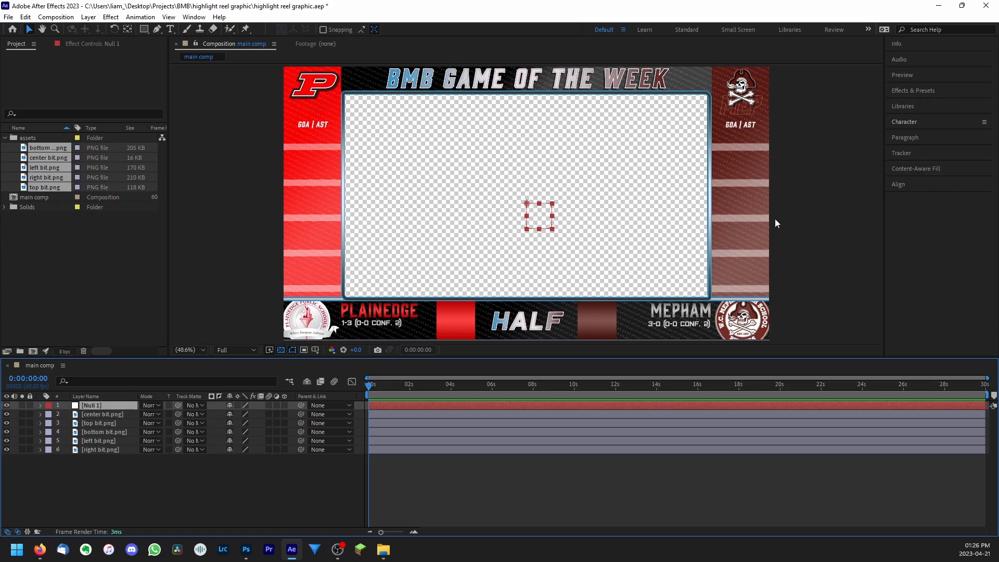
pyautogui.hotkey('ctrl', 'd')
pyautogui.hotkey('ctrl', 'd')
pyautogui.hotkey('ctrl', 'd')
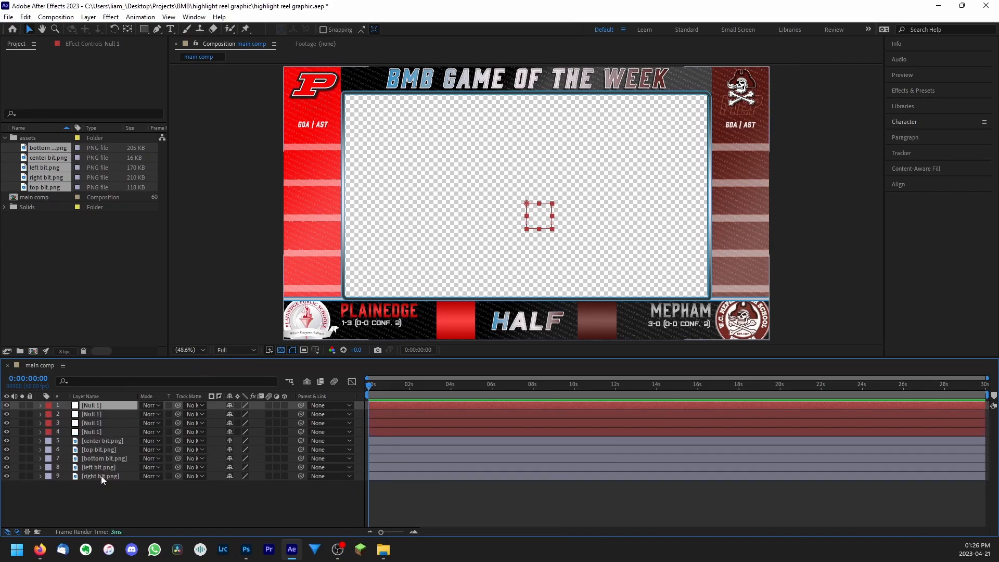
pyautogui.click(101, 475)
pyautogui.click(102, 467)
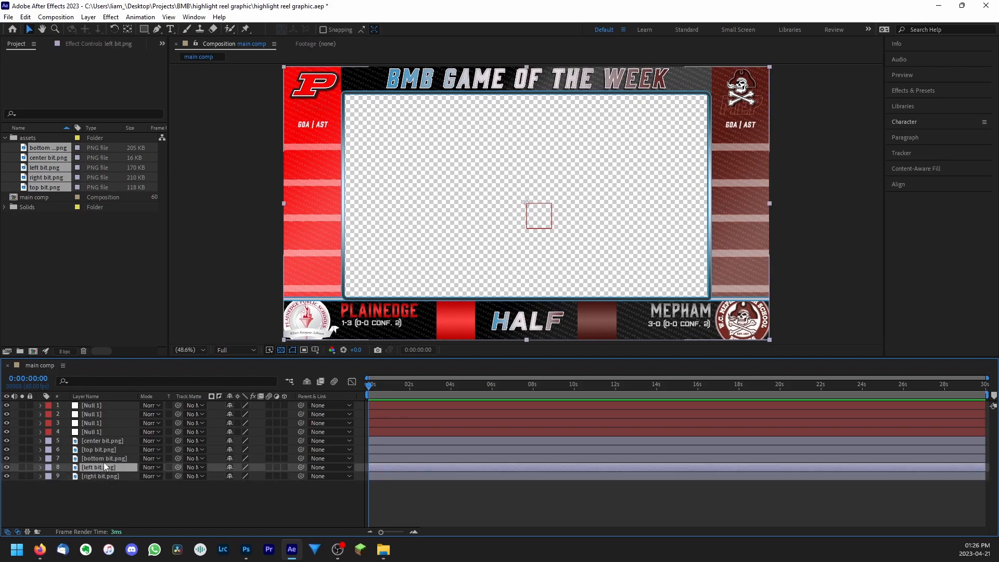
pyautogui.click(102, 458)
pyautogui.click(101, 450)
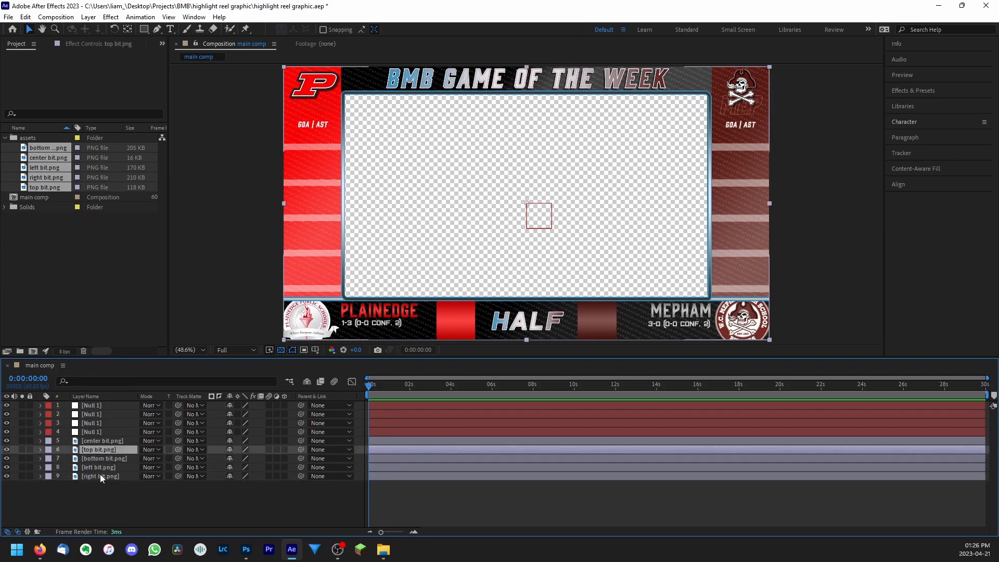
# Rename the null on layer 4 to "right null" and the null on layer 3 to "left null"
pyautogui.click(92, 433)
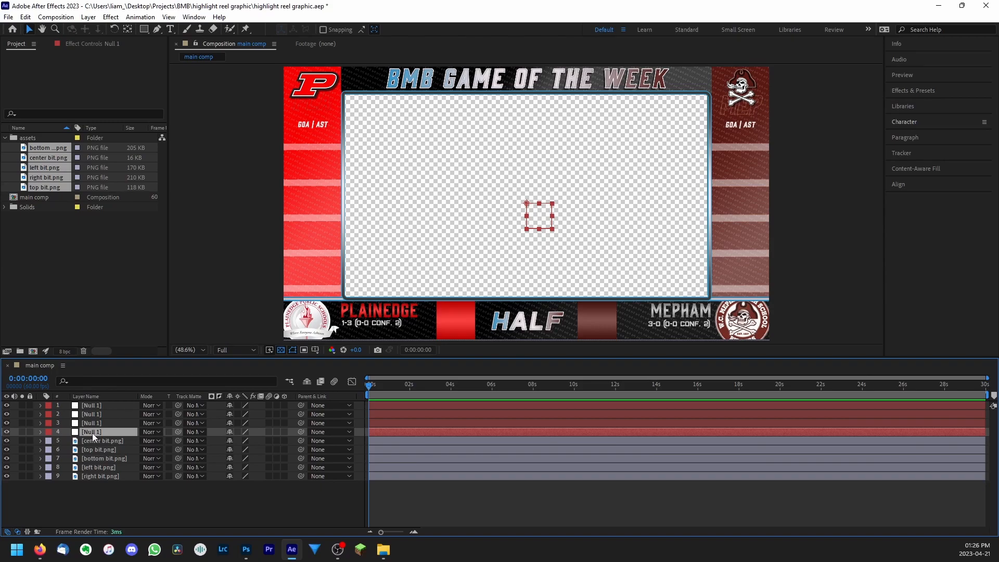
pyautogui.press('Return')
pyautogui.write('right null')
pyautogui.click(100, 424)
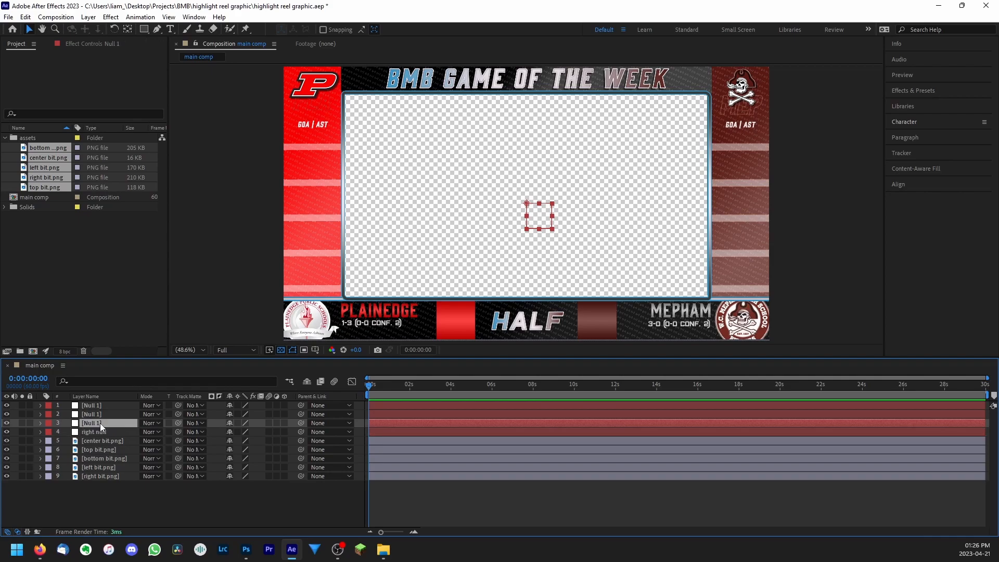
pyautogui.press('Return')
pyautogui.write('left null')
pyautogui.press('Return')
# Rename the null on layer 2 to "top null" and the null on layer 1 to "bottom null"
pyautogui.click(98, 413)
pyautogui.press('Return')
pyautogui.write('top null')
pyautogui.press('Return')
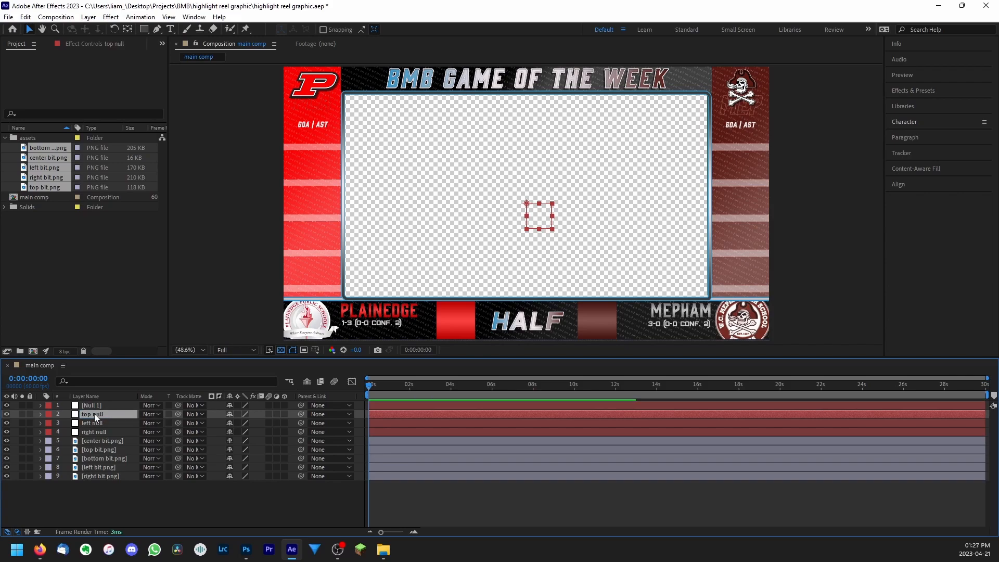
pyautogui.click(114, 406)
pyautogui.press('Return')
pyautogui.write('bott')
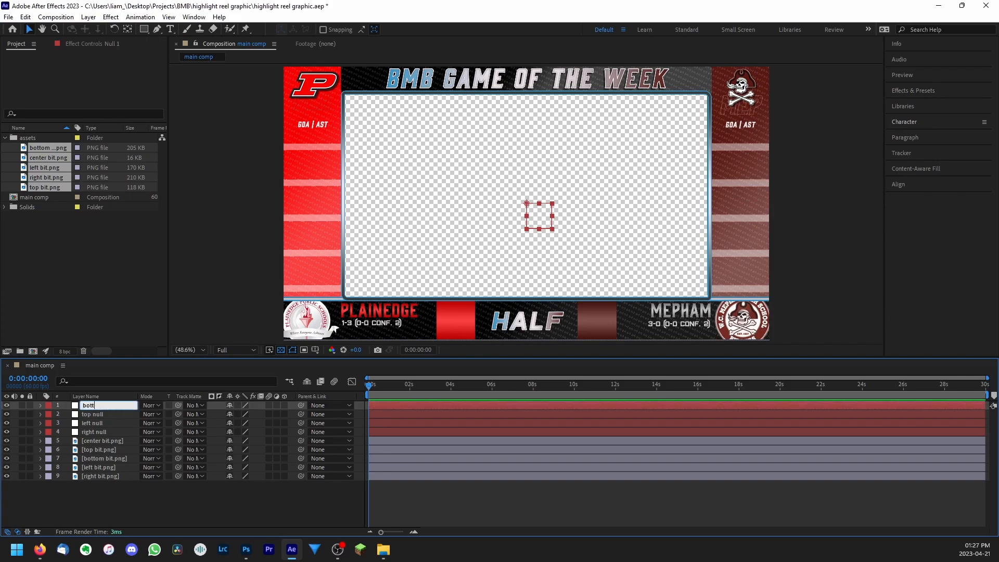
pyautogui.write('om null')
pyautogui.press('Return')
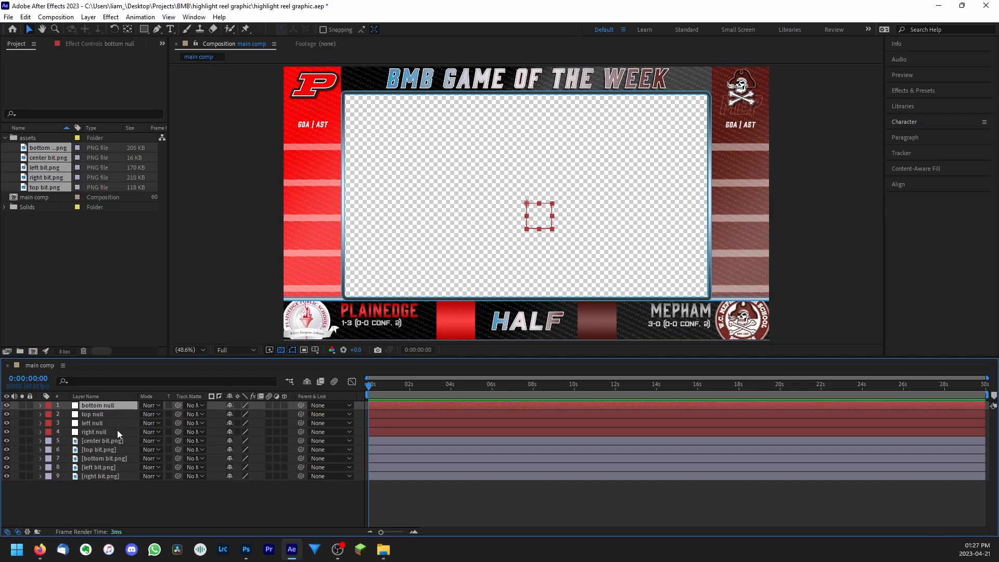
# Move each null directly above its matching top, bottom, left or right bit layer in the stack
pyautogui.moveTo(98, 433); pyautogui.dragTo(106, 469)
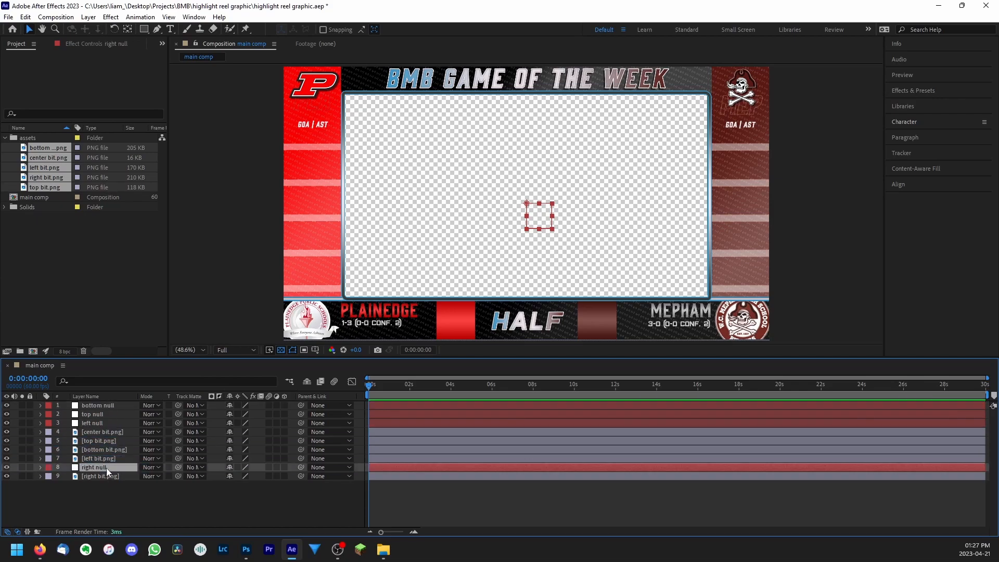
pyautogui.moveTo(94, 423); pyautogui.dragTo(98, 457)
pyautogui.moveTo(98, 405); pyautogui.dragTo(120, 421)
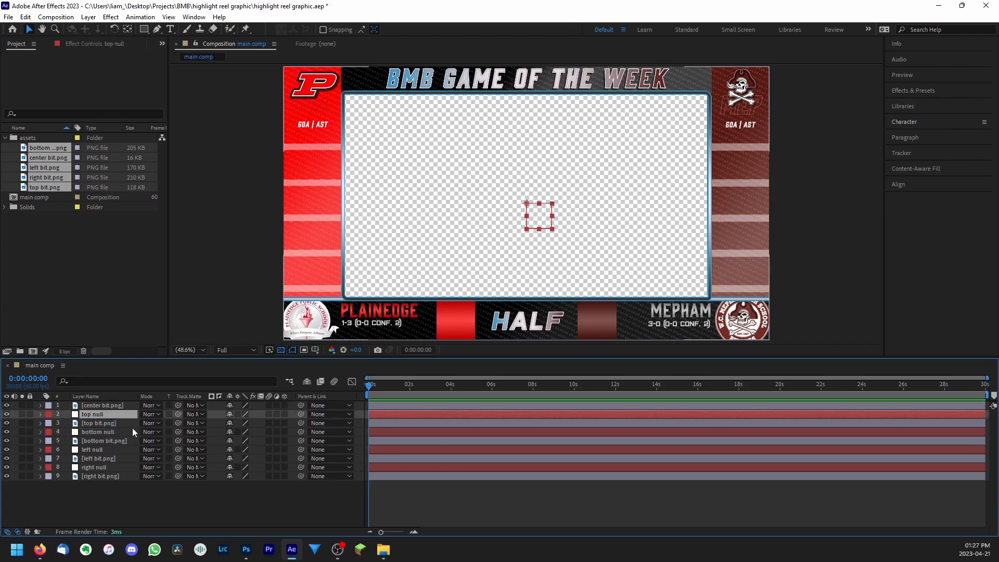
# Set the label color of the top null and top bit.png layers to Green
pyautogui.keyDown('ctrl'); pyautogui.click(120, 420); pyautogui.keyUp('ctrl')
pyautogui.click(98, 432)
pyautogui.keyDown('ctrl'); pyautogui.click(102, 441); pyautogui.keyUp('ctrl')
pyautogui.click(91, 414)
pyautogui.keyDown('ctrl'); pyautogui.click(91, 424); pyautogui.keyUp('ctrl')
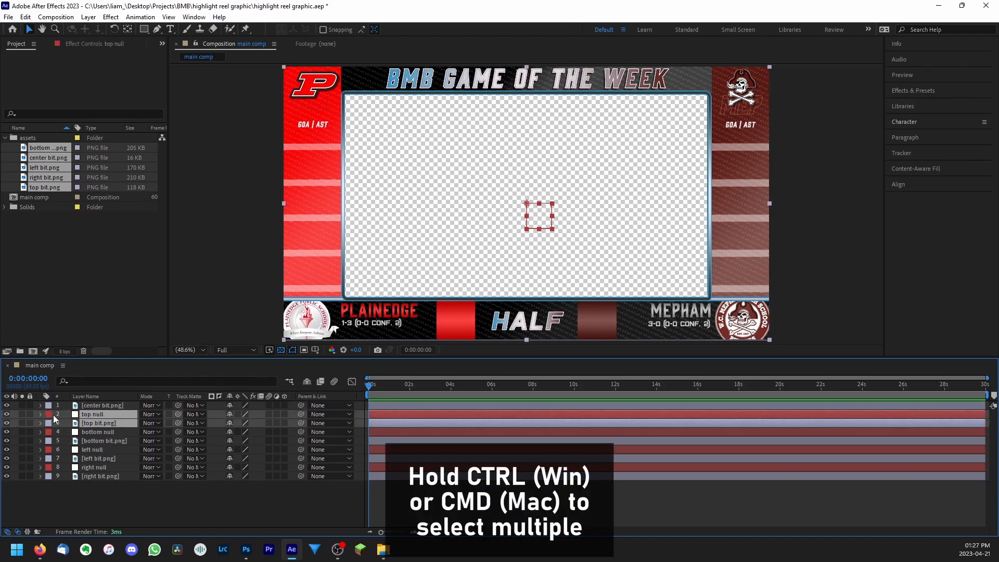
pyautogui.click(49, 414)
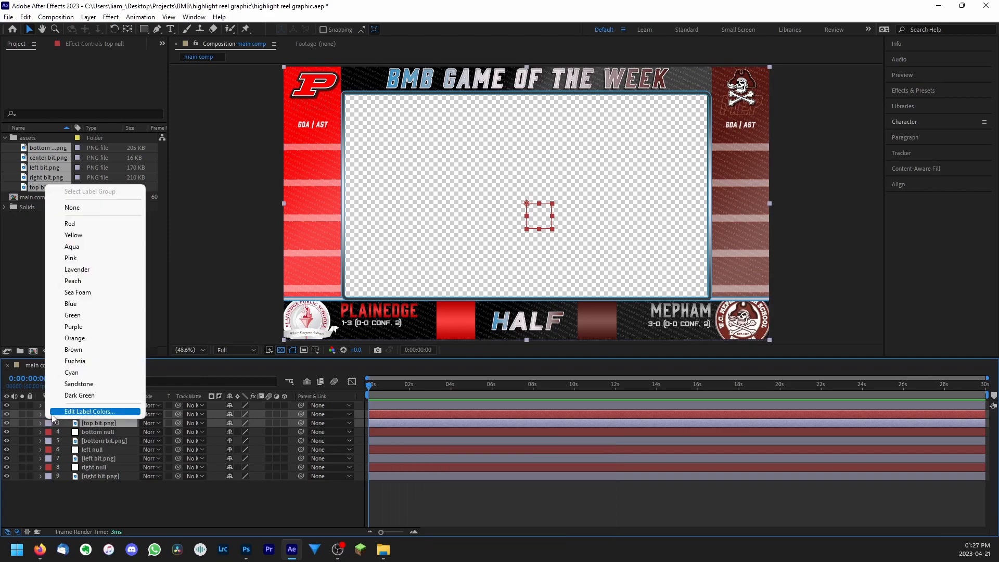
pyautogui.click(92, 315)
# Set the label color of the bottom null and bottom bit.png layers to Orange
pyautogui.click(98, 432)
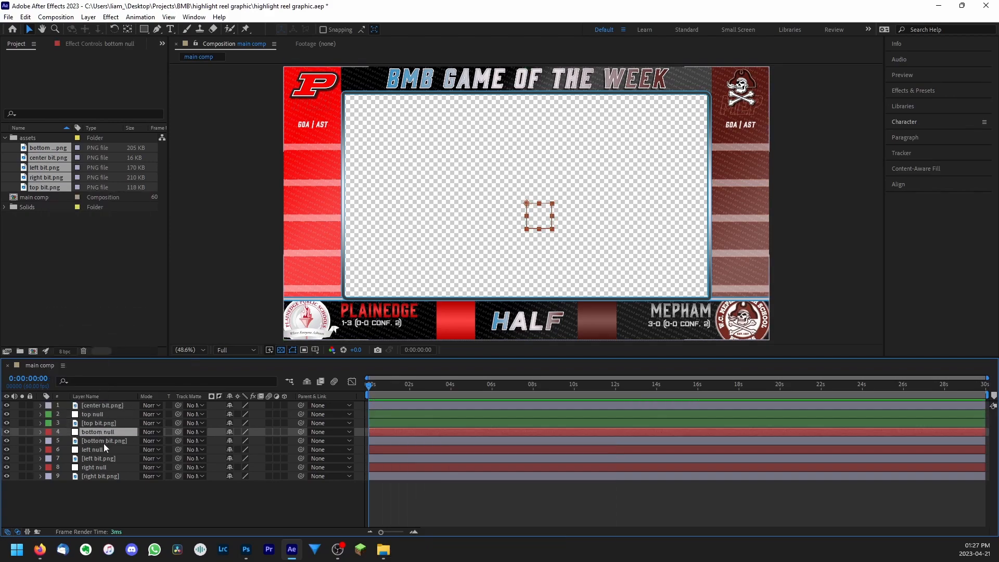
pyautogui.keyDown('ctrl'); pyautogui.click(103, 442); pyautogui.keyUp('ctrl')
pyautogui.click(48, 432)
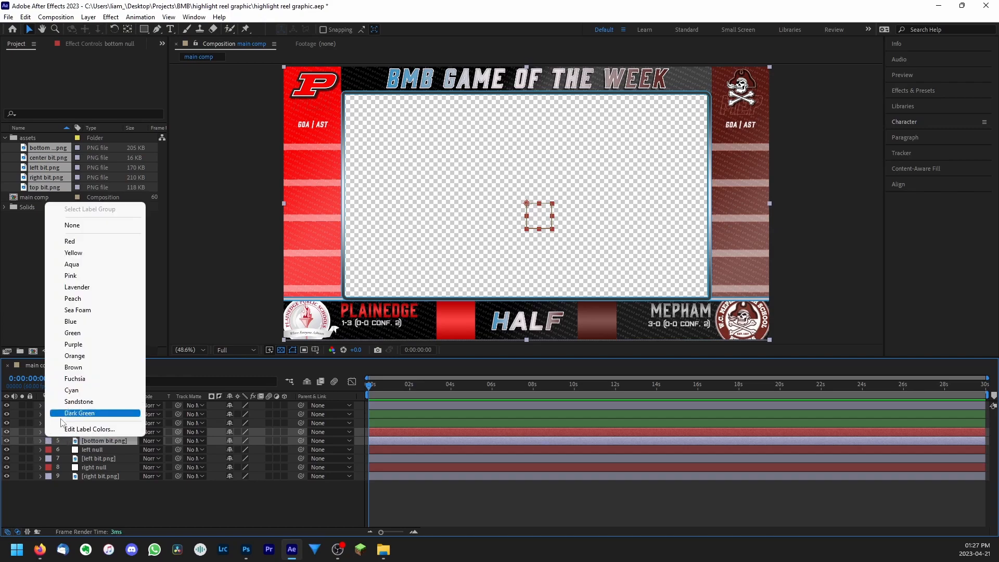
pyautogui.click(104, 357)
# Label the left null and left bit.png layers Fuchsia, and the right null and right bit.png layers Cyan
pyautogui.click(107, 449)
pyautogui.keyDown('ctrl'); pyautogui.click(96, 458); pyautogui.keyUp('ctrl')
pyautogui.click(49, 449)
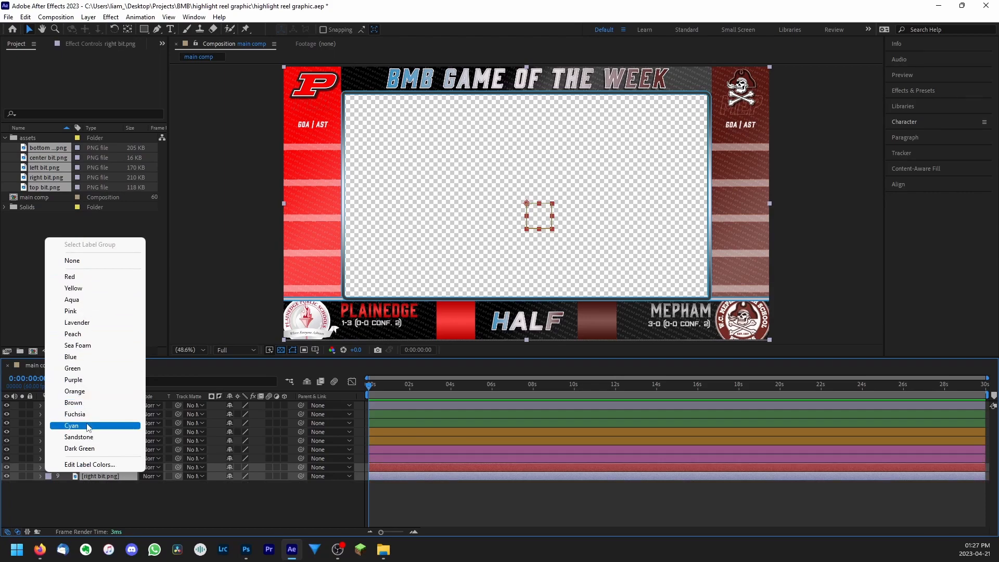
pyautogui.click(86, 426)
pyautogui.click(128, 501)
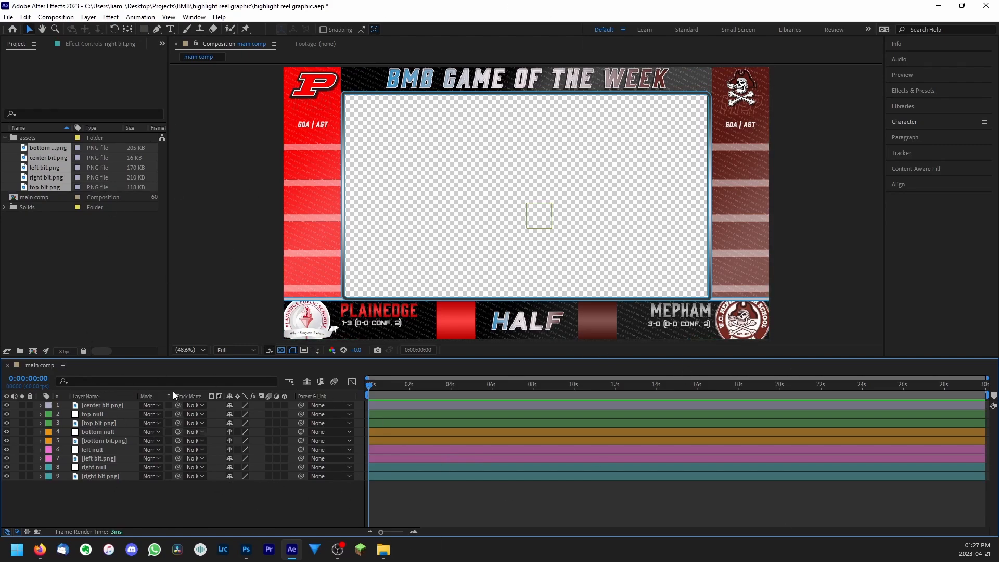
# Parent the top, bottom, left and right bit layers to their matching null layers
pyautogui.click(108, 423)
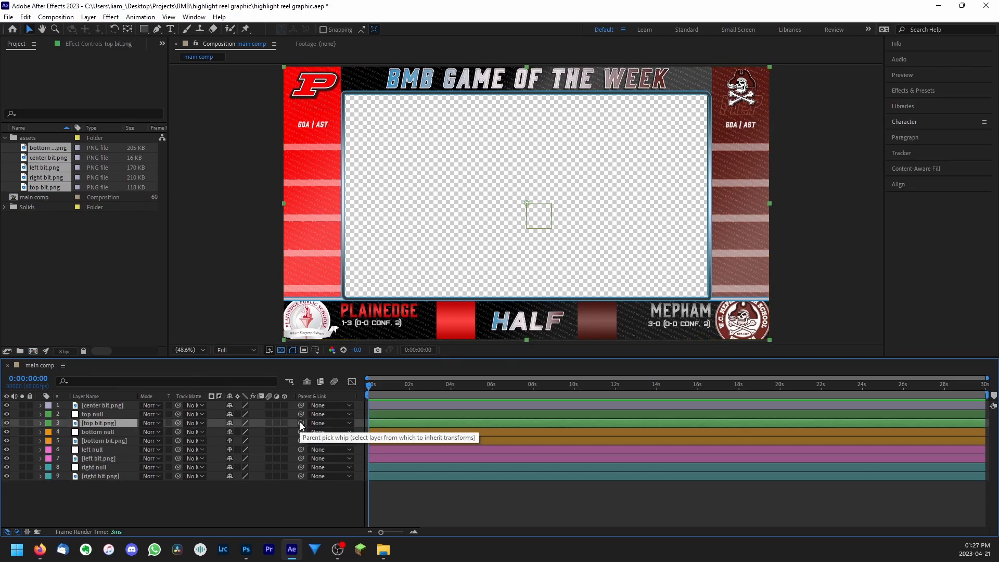
pyautogui.moveTo(302, 423); pyautogui.dragTo(93, 413)
pyautogui.click(113, 439)
pyautogui.moveTo(301, 441); pyautogui.dragTo(96, 433)
pyautogui.moveTo(96, 433); pyautogui.dragTo(96, 433)
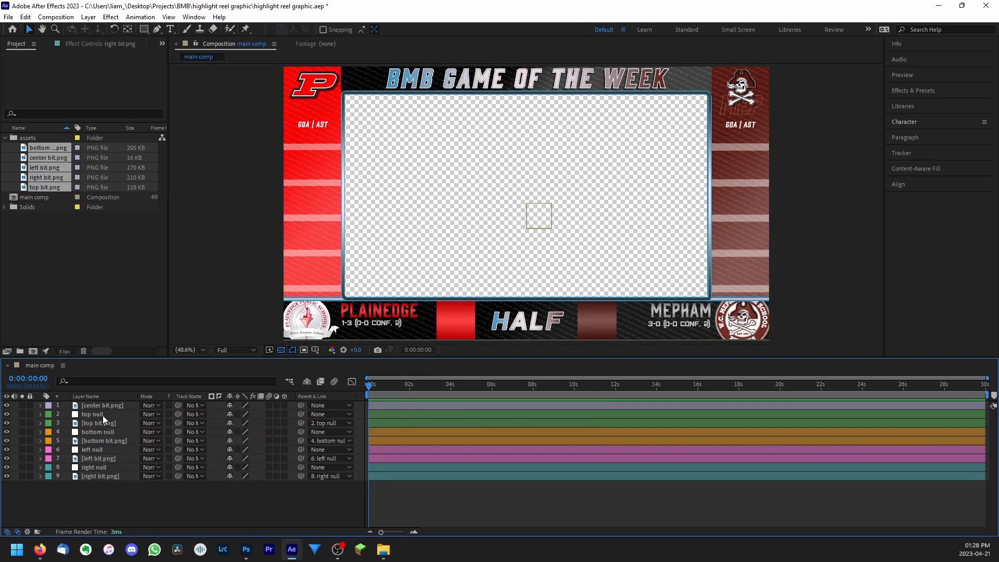
# Test the parenting by shifting the top null's Y position to 766 and moving top bit.png's own position, and undo both moves
pyautogui.click(101, 414)
pyautogui.press('p')
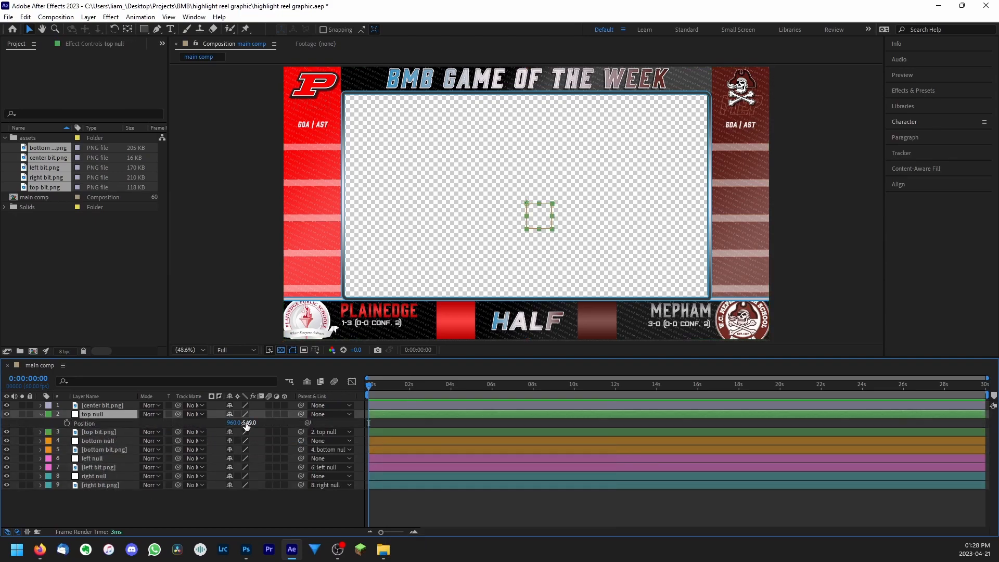
pyautogui.moveTo(248, 427); pyautogui.dragTo(332, 455)
pyautogui.click(102, 432)
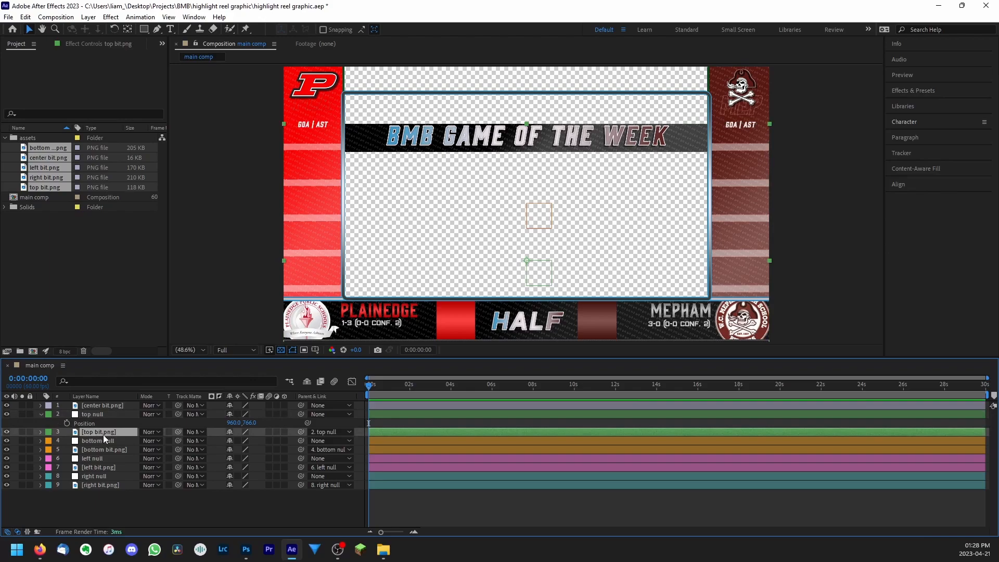
pyautogui.press('p')
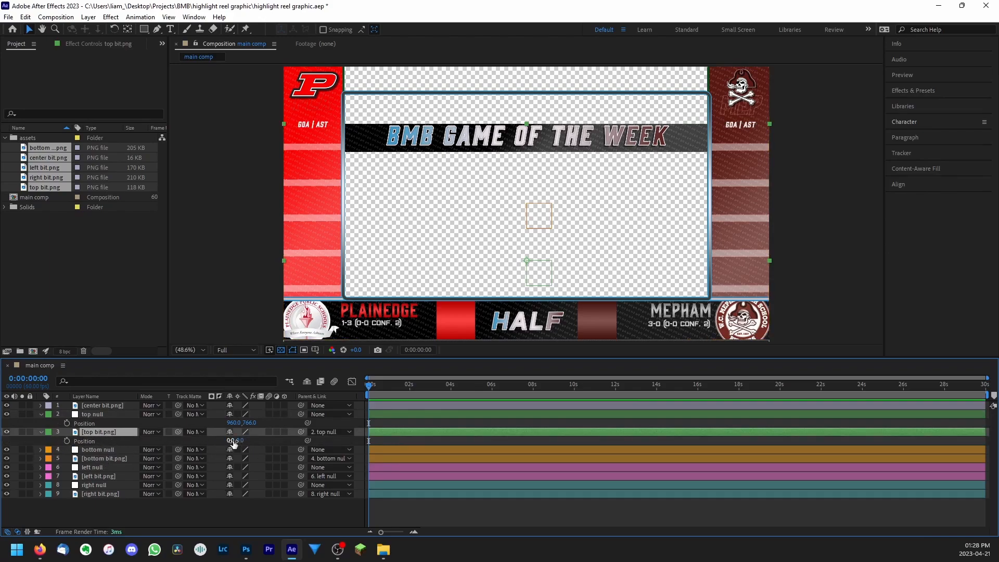
pyautogui.moveTo(229, 441); pyautogui.dragTo(365, 474)
pyautogui.hotkey('ctrl', 'z')
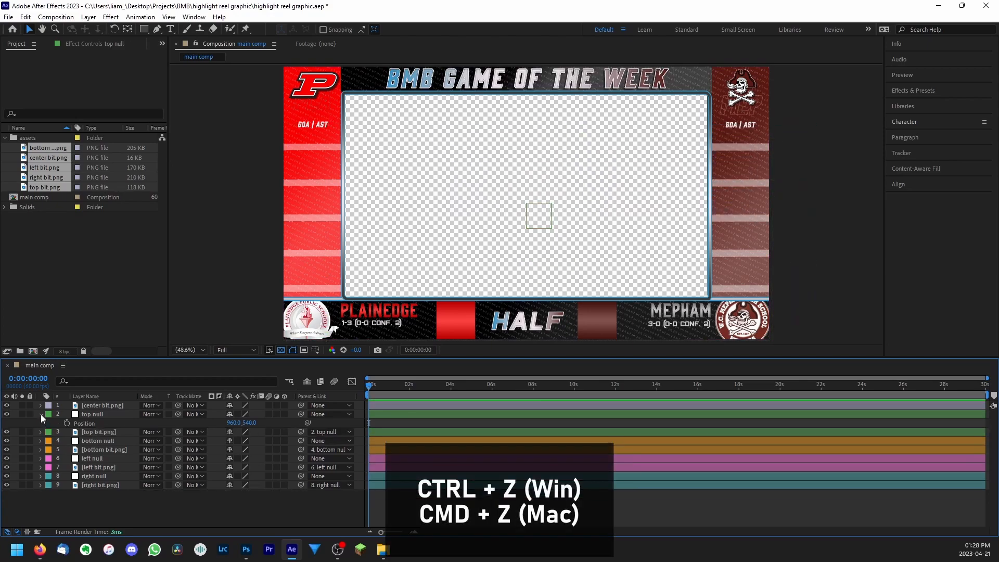
pyautogui.click(41, 415)
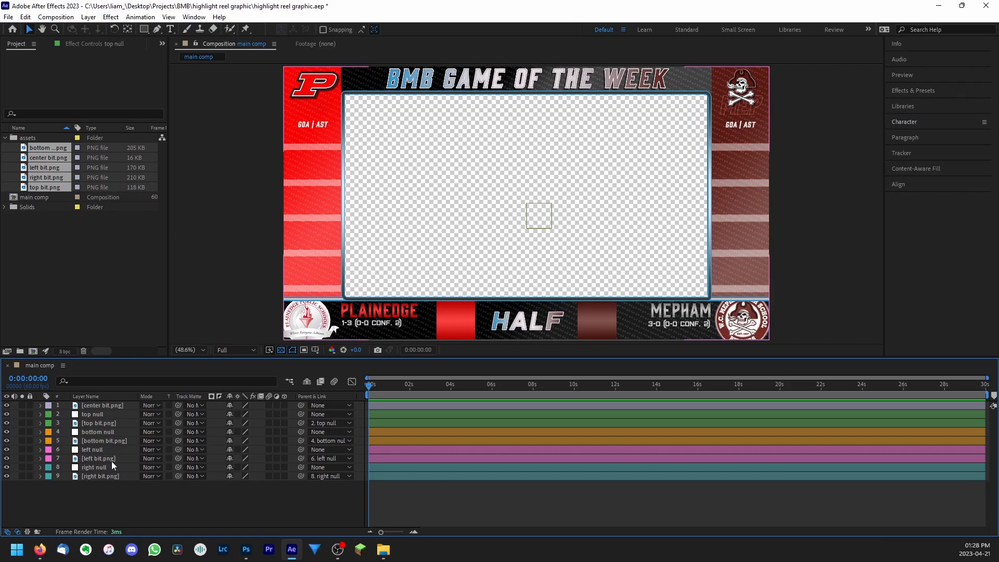
# Keyframe the top null's Position with its current placement at about frame 56 and an off-screen start at Y 387 on frame 0
pyautogui.click(99, 416)
pyautogui.press('p')
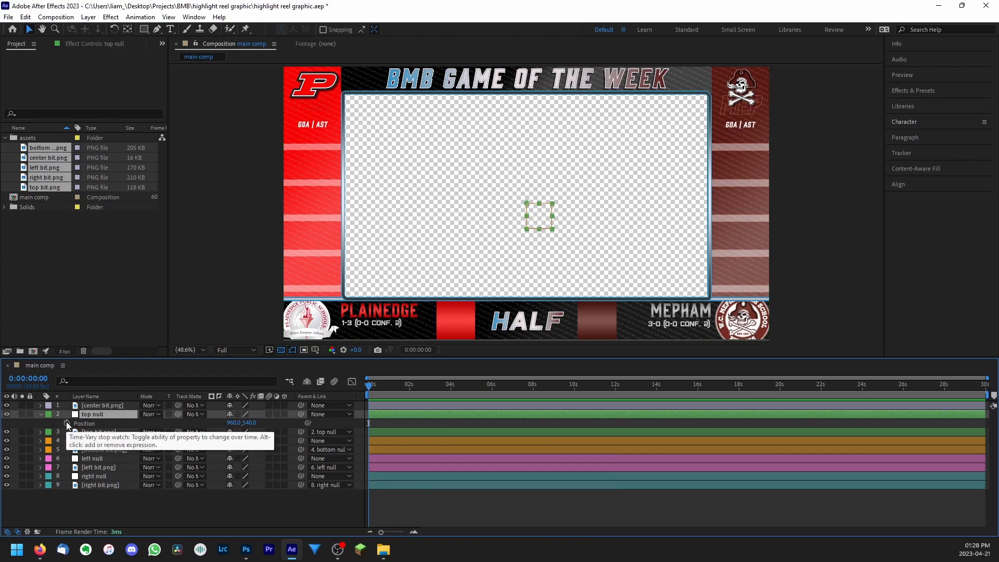
pyautogui.click(66, 423)
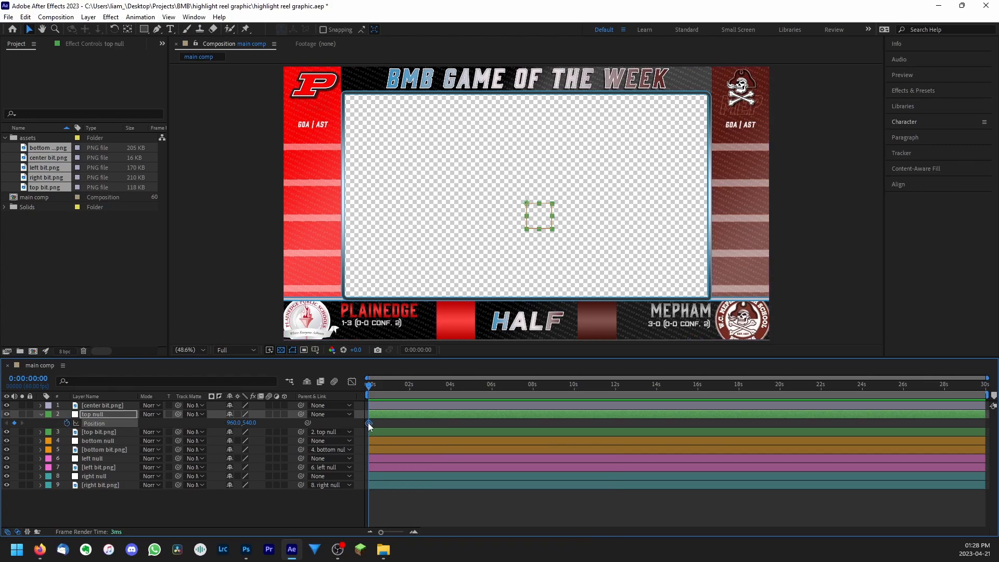
pyautogui.moveTo(382, 423); pyautogui.dragTo(388, 423)
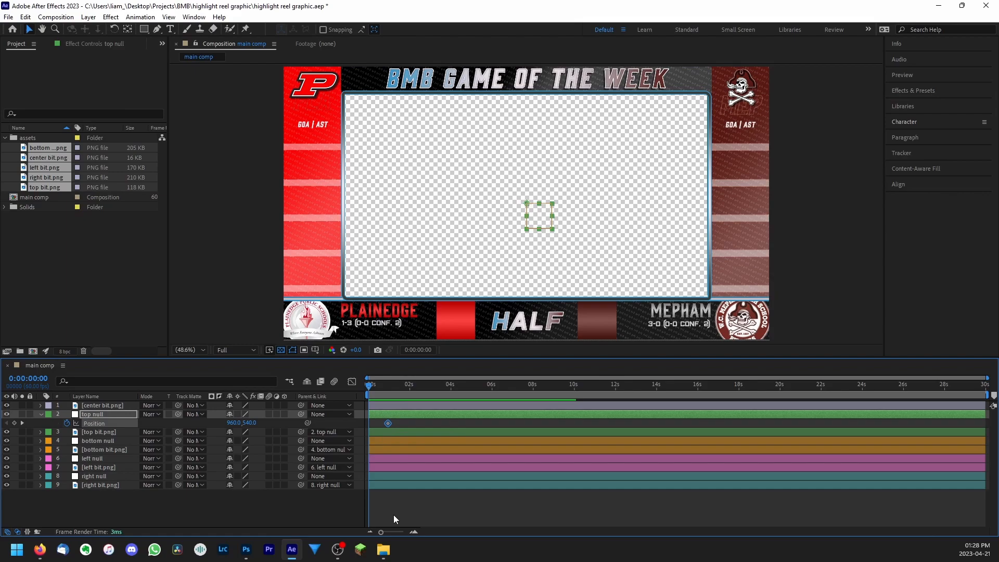
pyautogui.moveTo(379, 530); pyautogui.dragTo(404, 526)
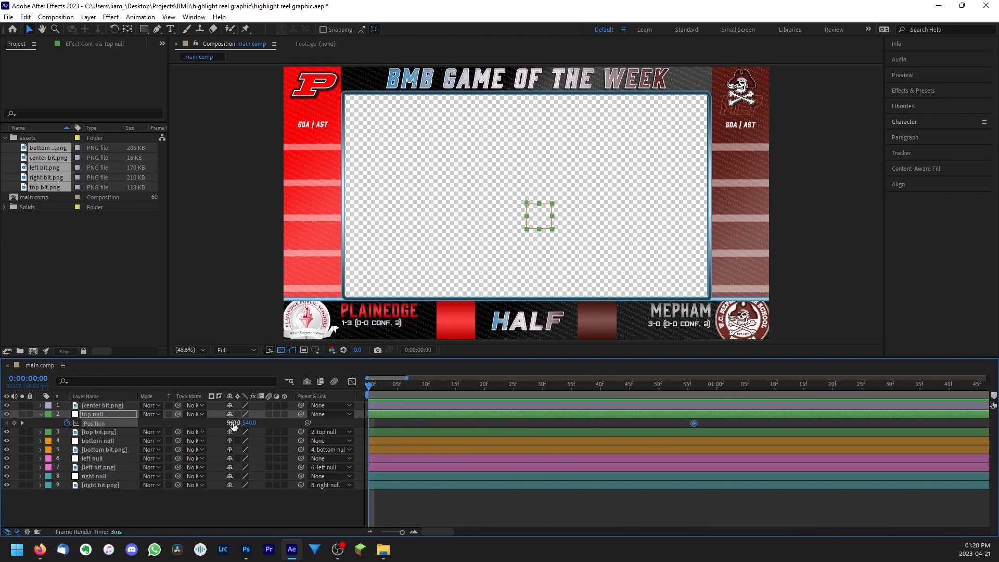
pyautogui.moveTo(250, 423); pyautogui.dragTo(177, 420)
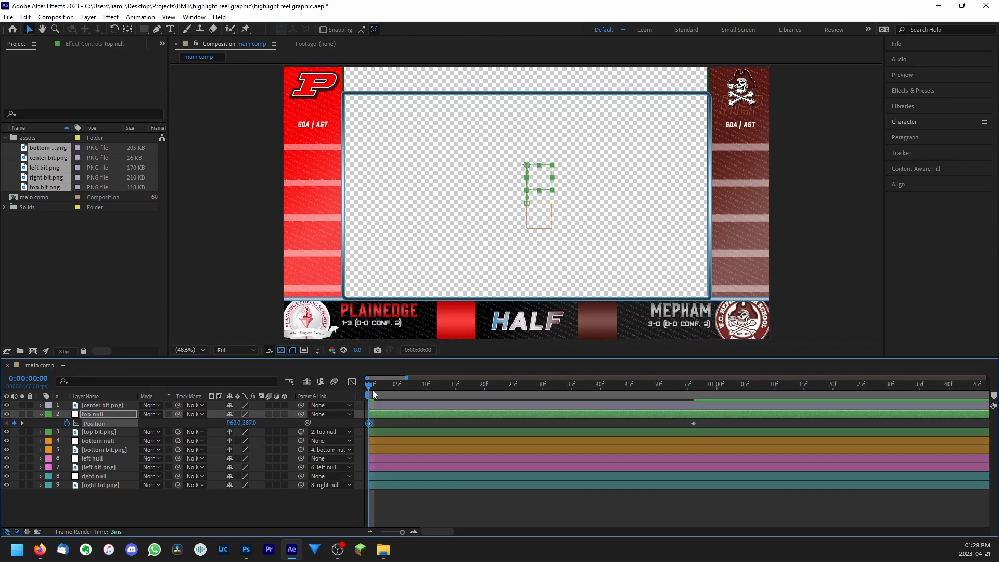
# Preview the top bar's slide-in and shorten it by moving the top null's end Position keyframe to frame 30
pyautogui.press('space')
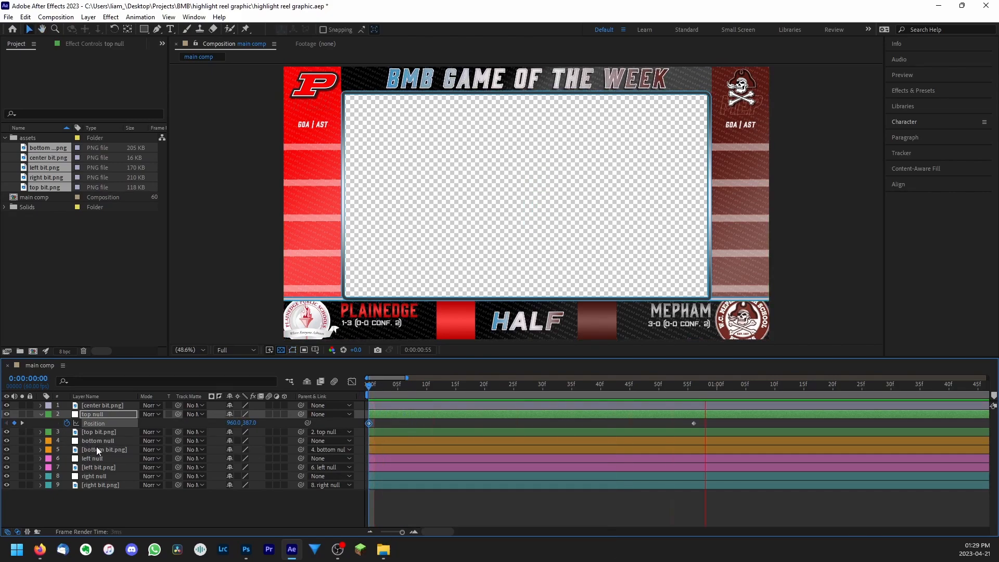
pyautogui.press('space')
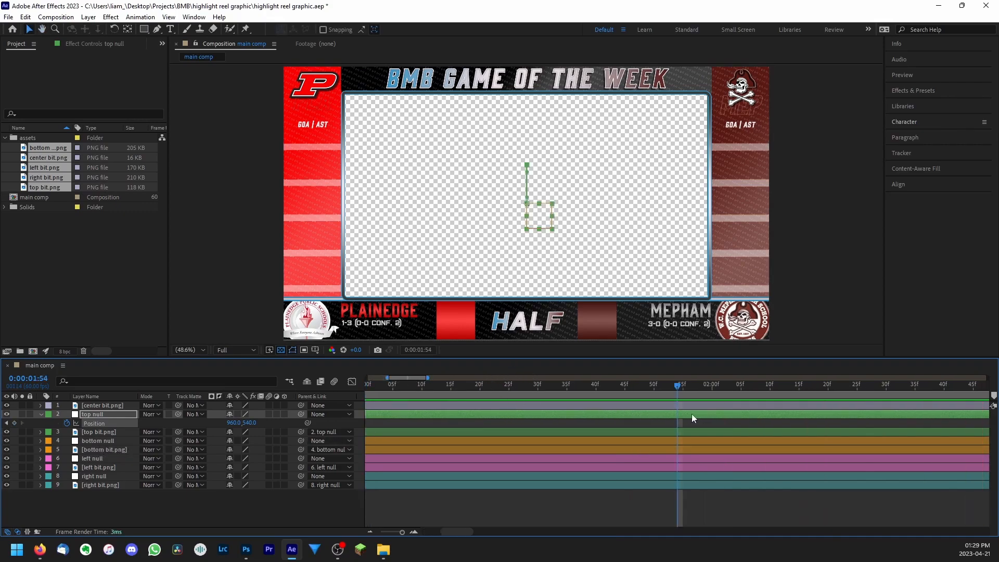
pyautogui.press('Home')
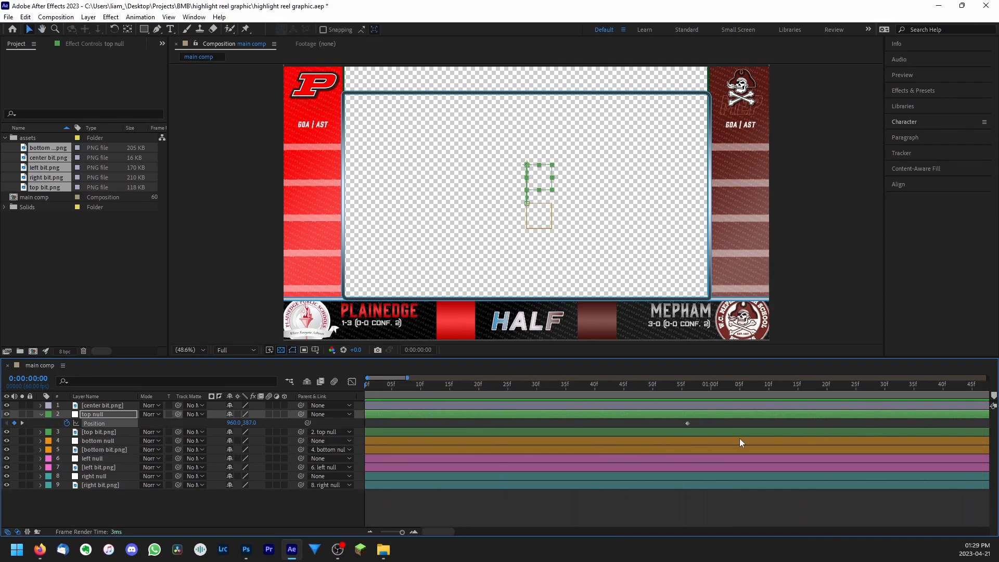
pyautogui.moveTo(688, 424); pyautogui.dragTo(537, 424)
pyautogui.click(537, 386)
pyautogui.moveTo(536, 389); pyautogui.dragTo(248, 400)
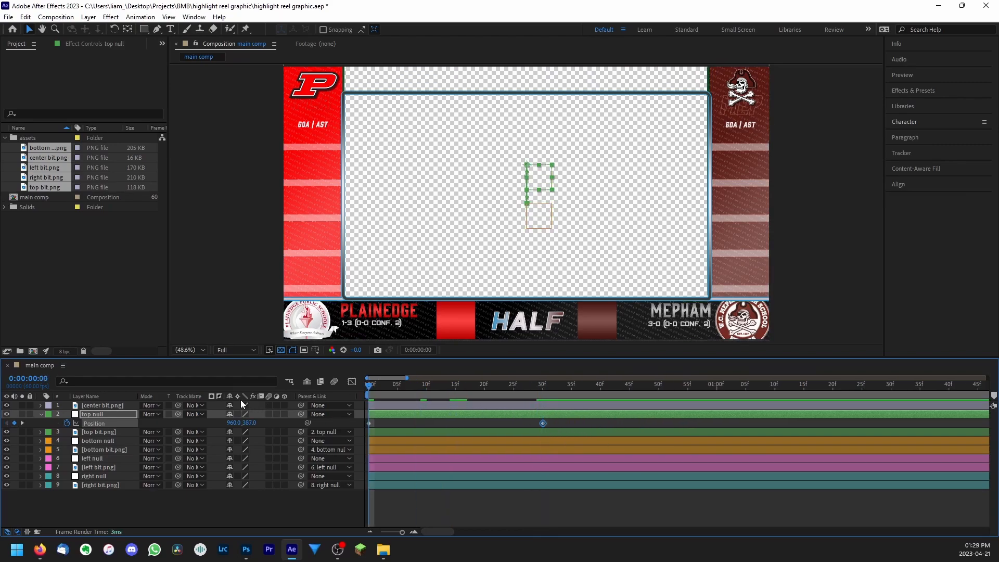
# Apply Easy Ease to both of the top null's Position keyframes and preview the eased slide-in from the start
pyautogui.press('space')
pyautogui.press('space')
pyautogui.moveTo(434, 389); pyautogui.dragTo(361, 411)
pyautogui.moveTo(578, 425); pyautogui.dragTo(321, 421)
pyautogui.press('F9')
pyautogui.click(498, 514)
pyautogui.click(450, 388)
pyautogui.moveTo(464, 391); pyautogui.dragTo(351, 397)
pyautogui.press('space')
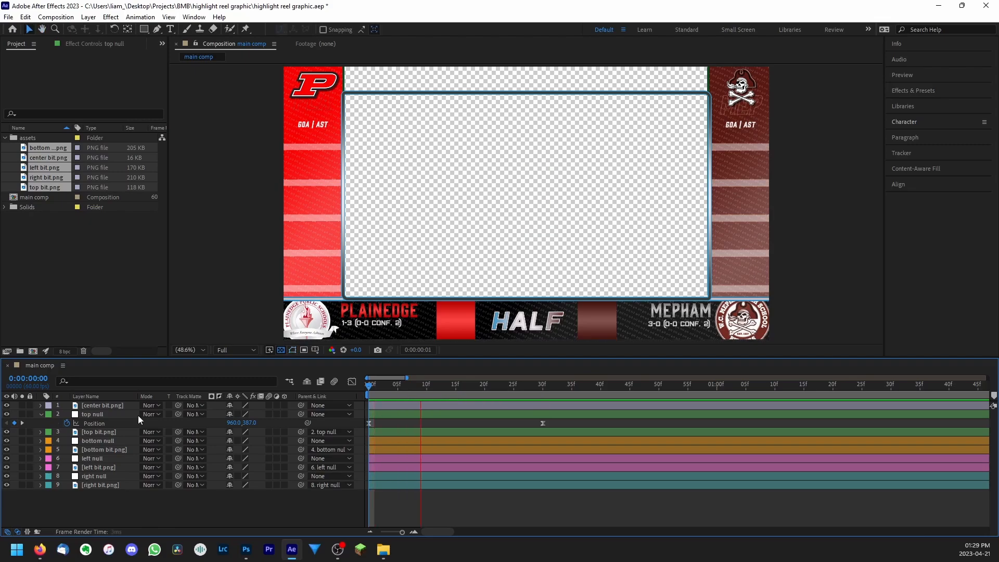
pyautogui.press('space')
pyautogui.press('space')
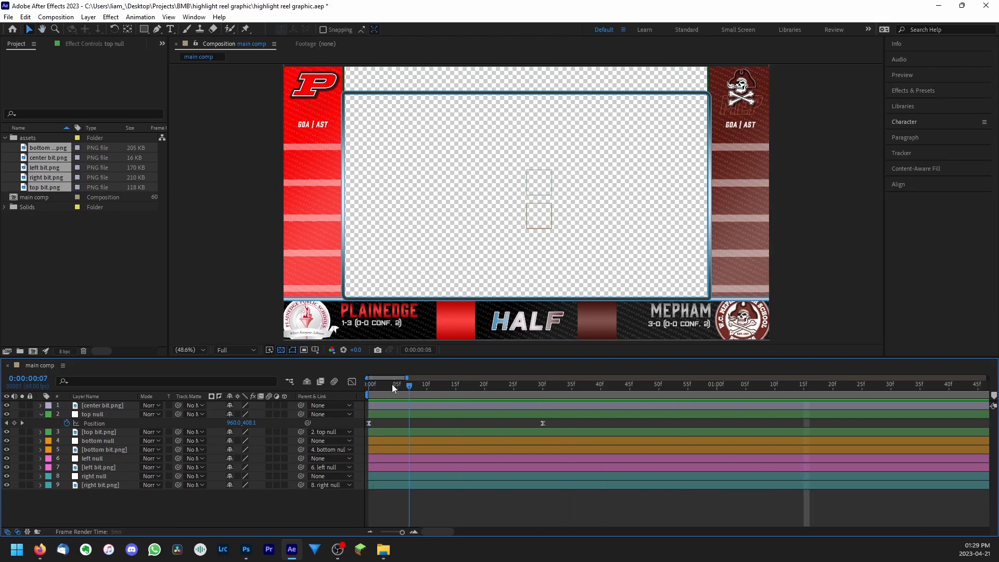
# Keyframe the bottom null's Position from Y 737 at frame 0 to its resting place at about frame 29, with Easy Ease on both keyframes
pyautogui.click(113, 442)
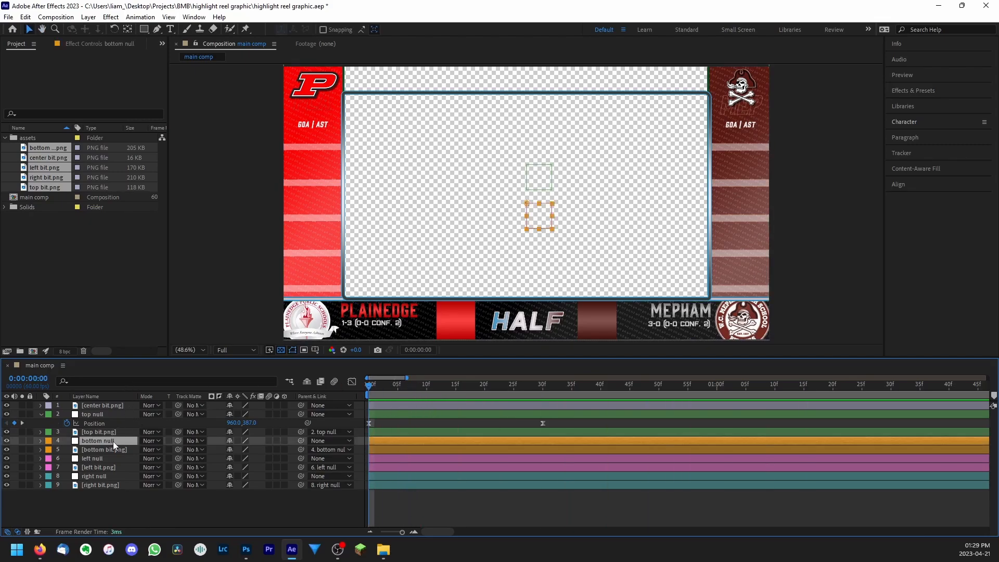
pyautogui.press('p')
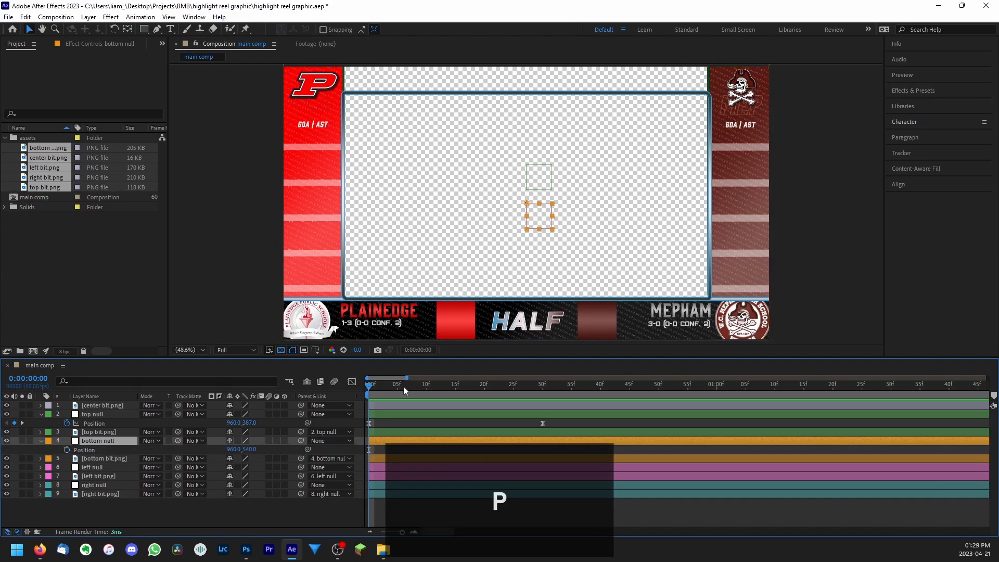
pyautogui.click(66, 450)
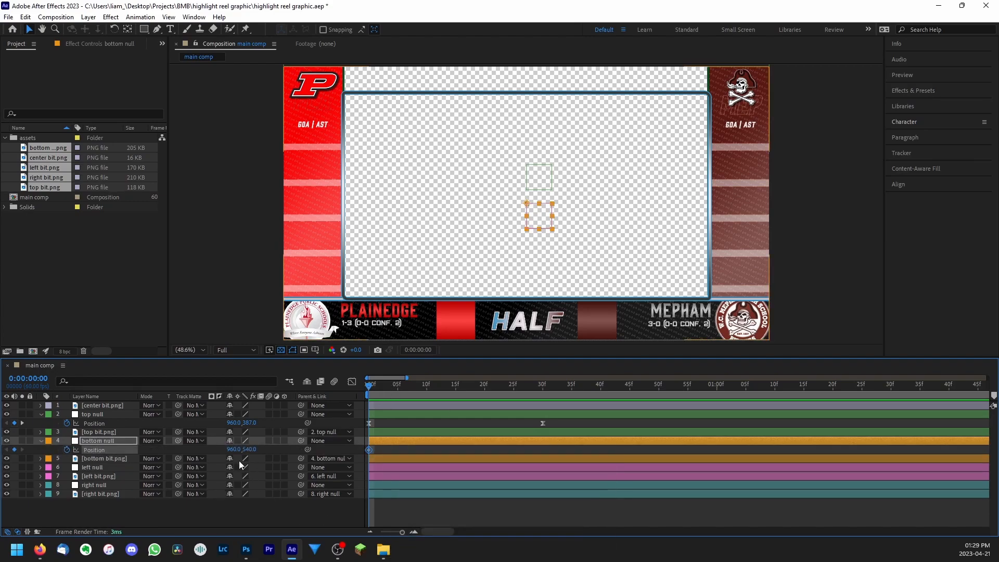
pyautogui.moveTo(369, 450); pyautogui.dragTo(536, 450)
pyautogui.moveTo(249, 449); pyautogui.dragTo(338, 462)
pyautogui.moveTo(561, 449); pyautogui.dragTo(216, 446)
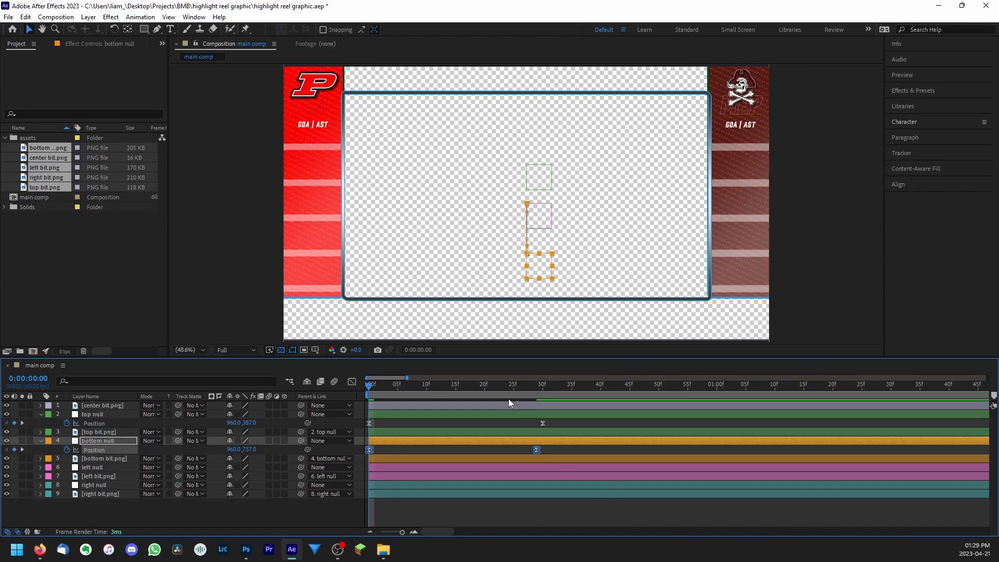
# Preview the bottom bar's slide-in and align the bottom null's end Position keyframe with the top null's at frame 30
pyautogui.press('space')
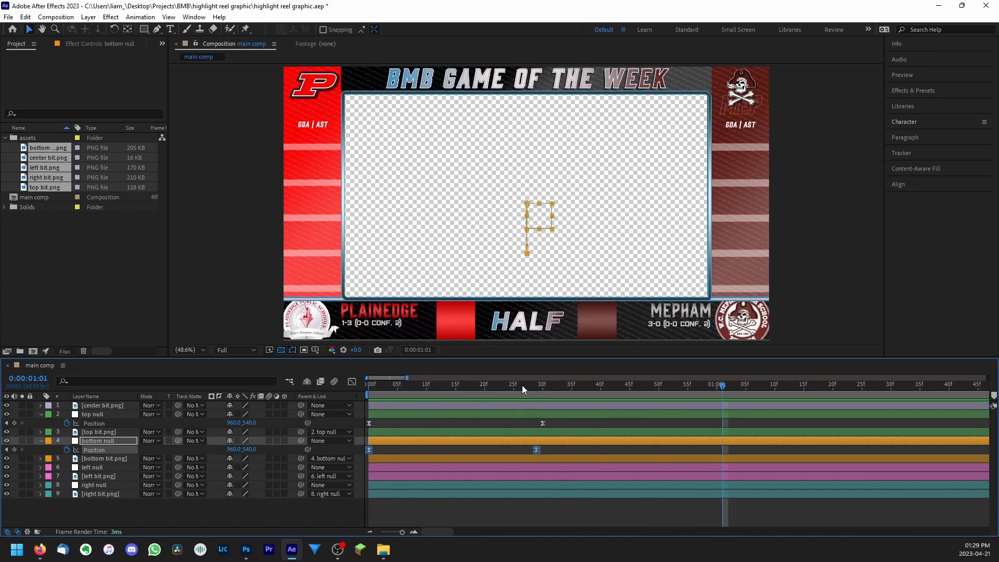
pyautogui.moveTo(536, 450); pyautogui.dragTo(372, 449)
pyautogui.click(552, 451)
pyautogui.click(569, 450)
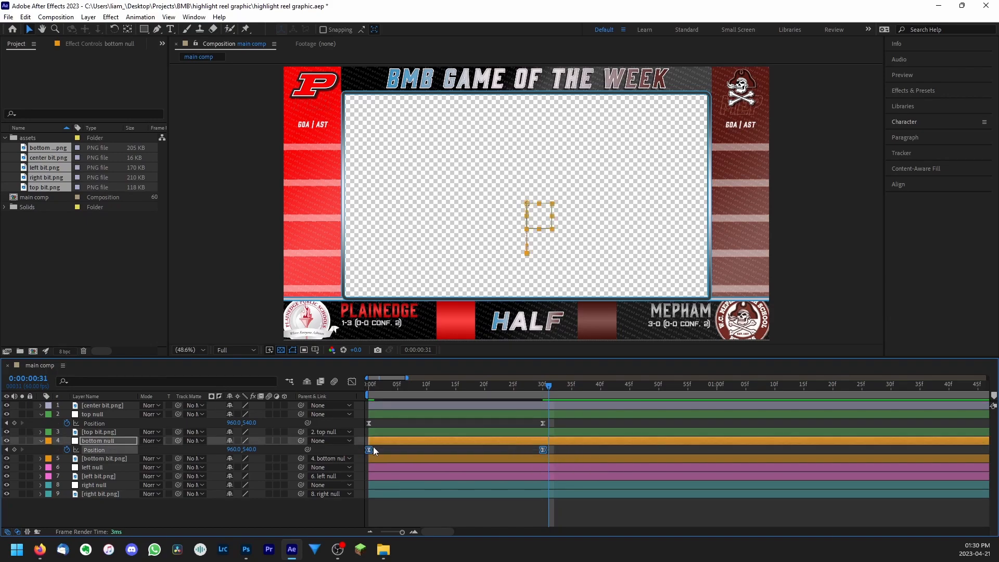
# Delay both of the bottom null's Position keyframes by 10 frames to start at frame 10, and preview the staggered animation
pyautogui.moveTo(369, 451)
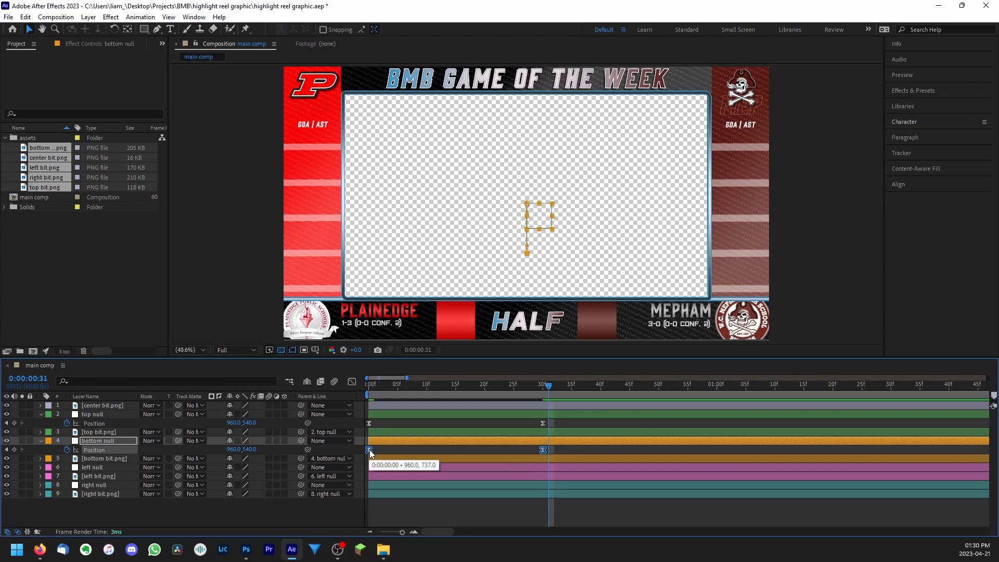
pyautogui.moveTo(370, 450); pyautogui.dragTo(426, 451)
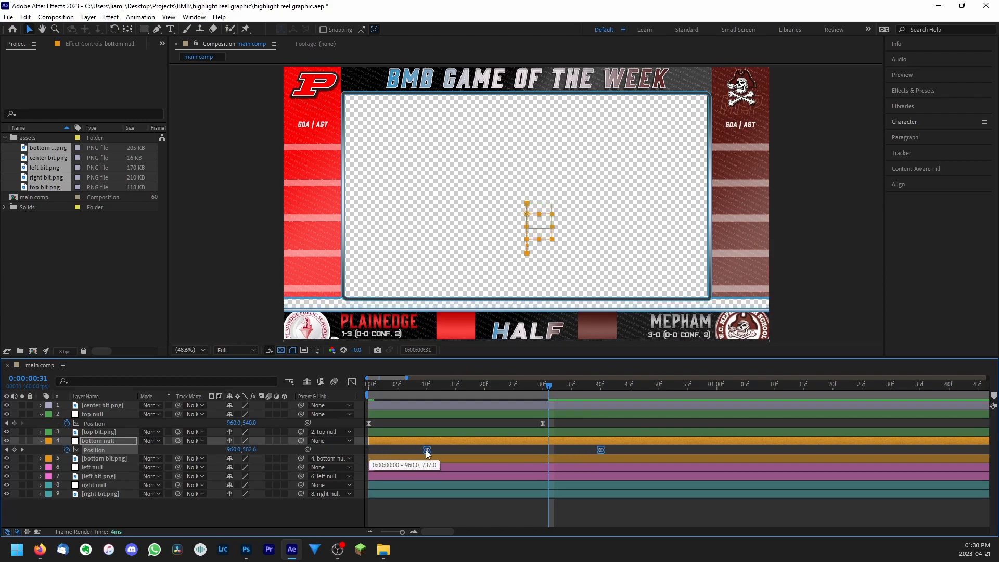
pyautogui.click(426, 385)
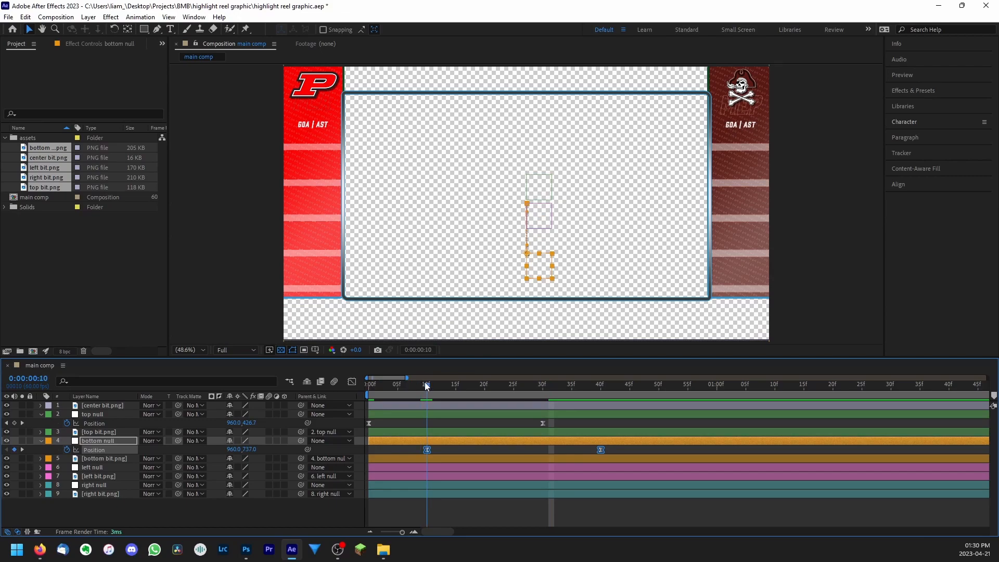
pyautogui.moveTo(427, 386); pyautogui.dragTo(202, 394)
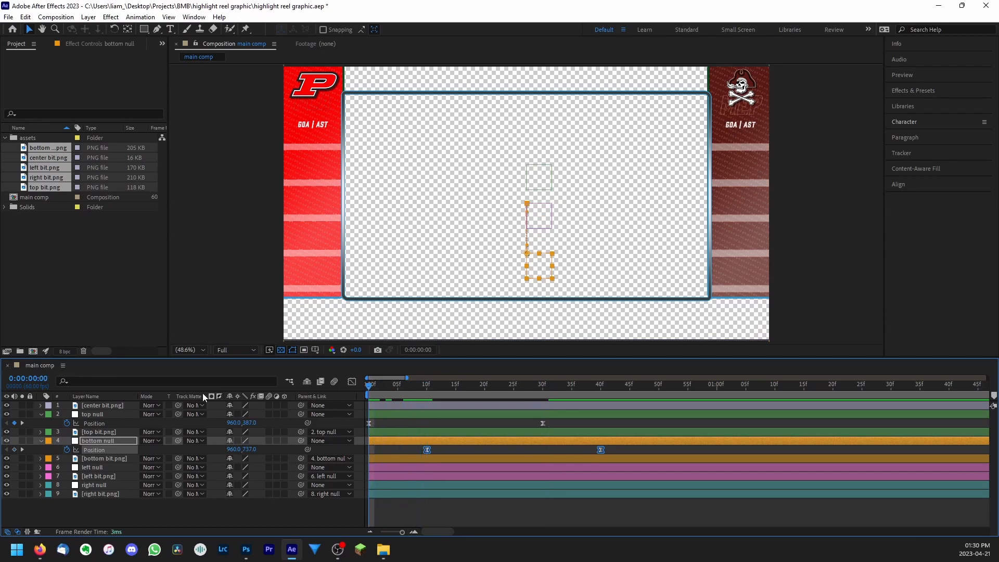
pyautogui.press('space')
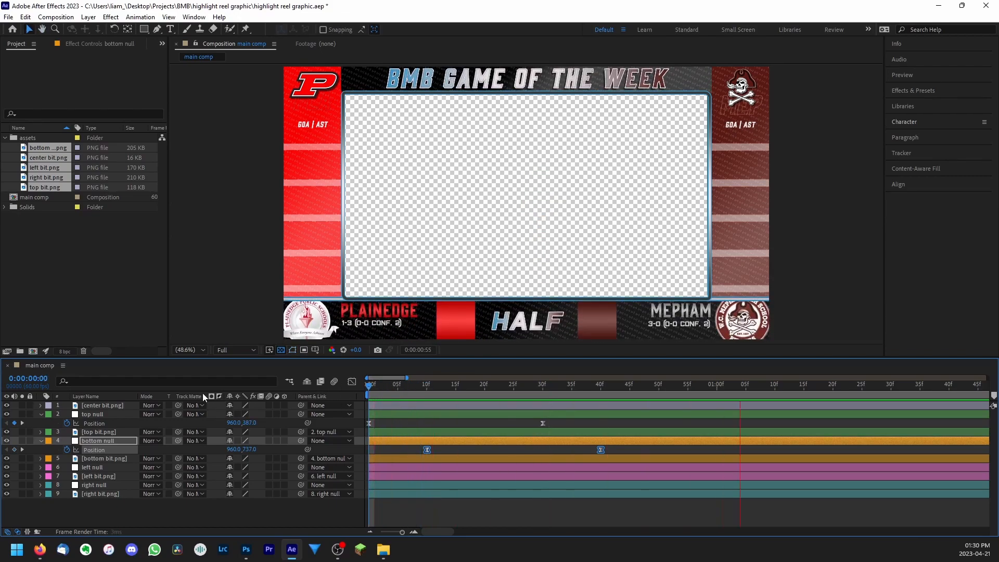
pyautogui.press('space')
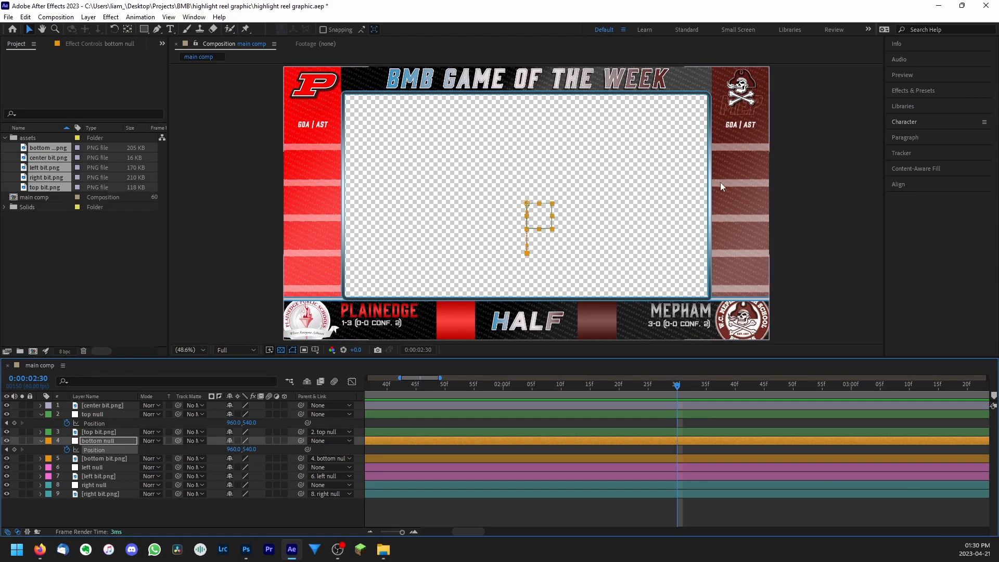
# Add Position keyframes to the left null and right null at frame 30, and move both keyframes to about frame 44
pyautogui.click(97, 468)
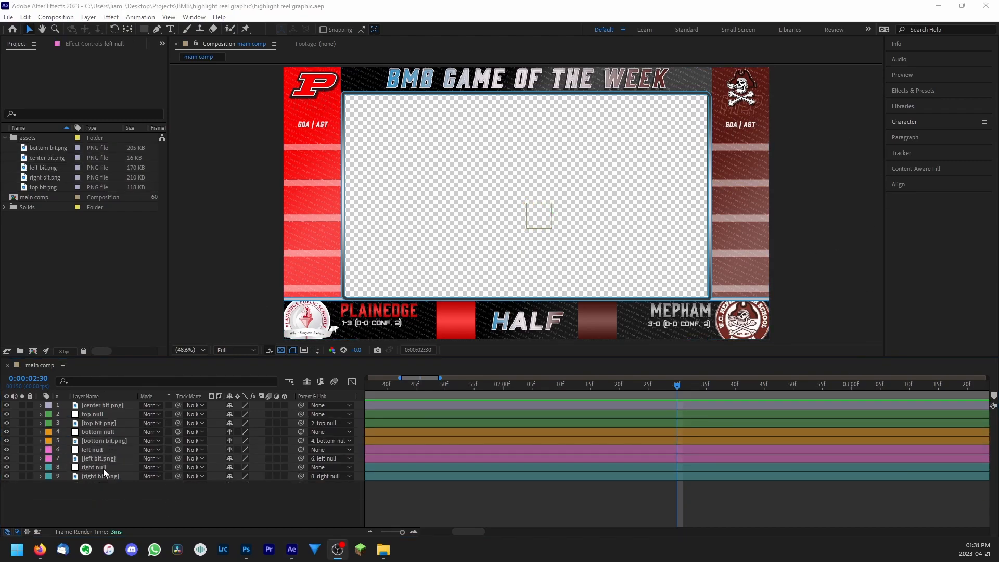
pyautogui.click(103, 468)
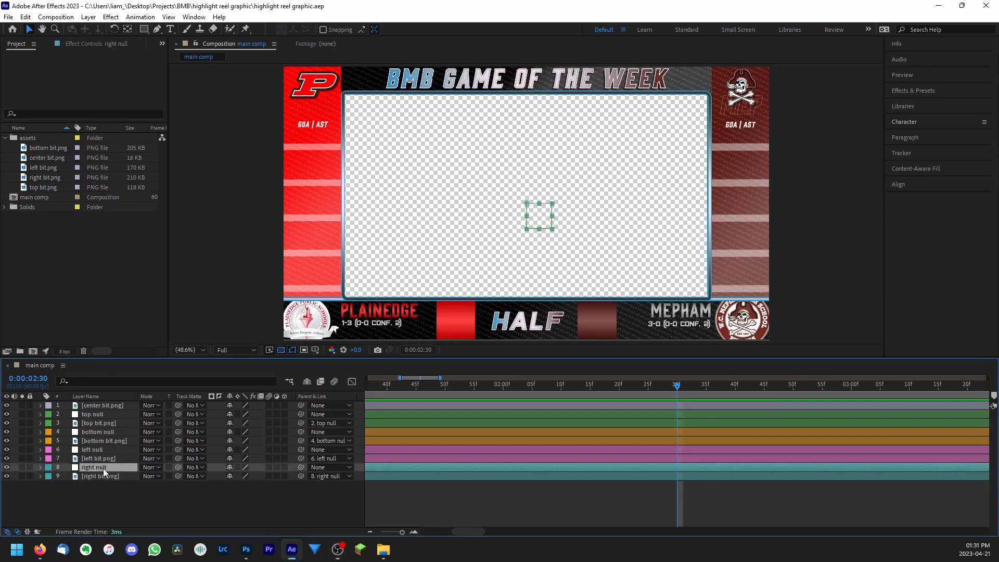
pyautogui.keyDown('ctrl'); pyautogui.click(96, 451); pyautogui.keyUp('ctrl')
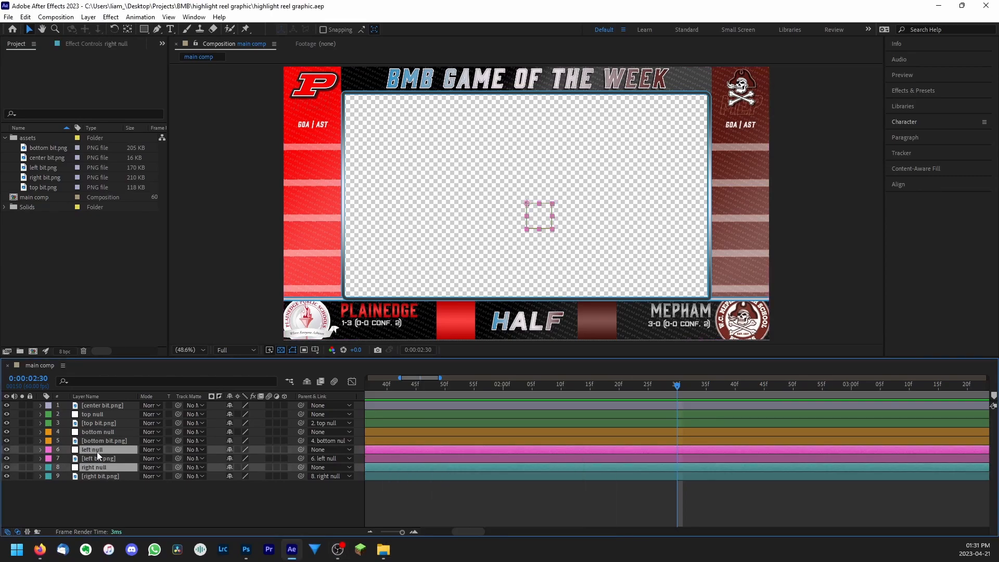
pyautogui.press('p')
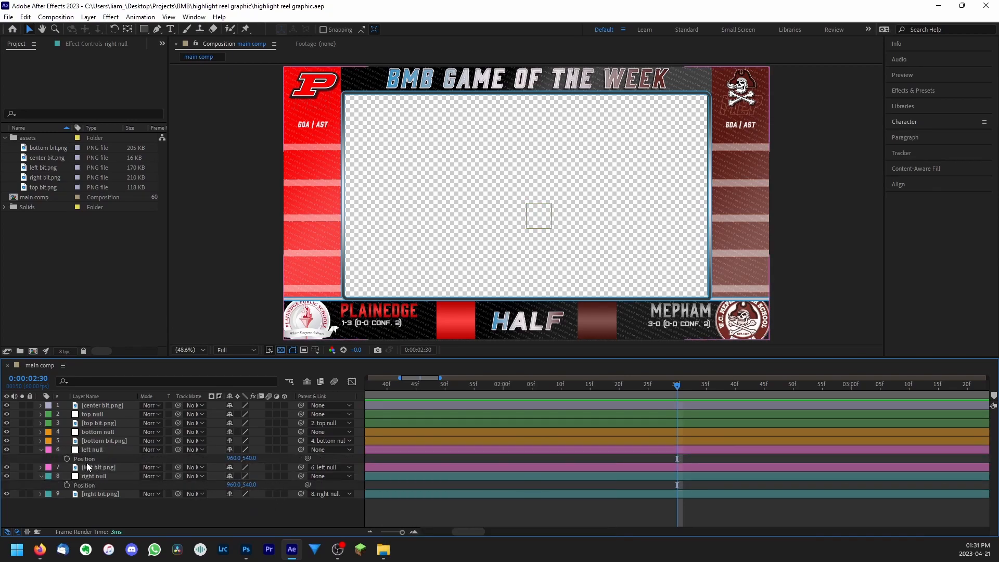
pyautogui.moveTo(488, 386); pyautogui.dragTo(73, 396)
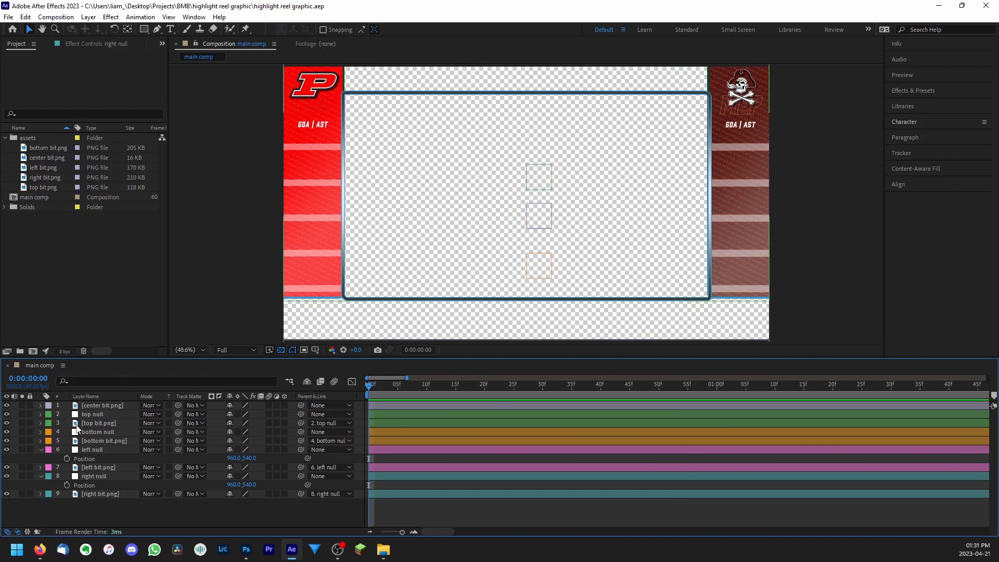
pyautogui.moveTo(398, 384); pyautogui.dragTo(543, 390)
pyautogui.click(67, 458)
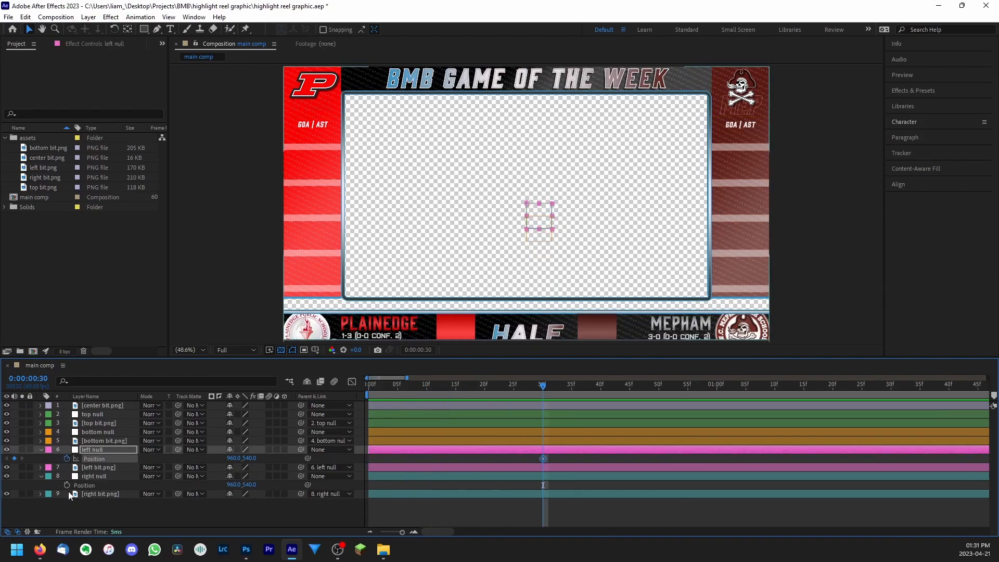
pyautogui.click(67, 484)
pyautogui.moveTo(543, 458); pyautogui.dragTo(622, 463)
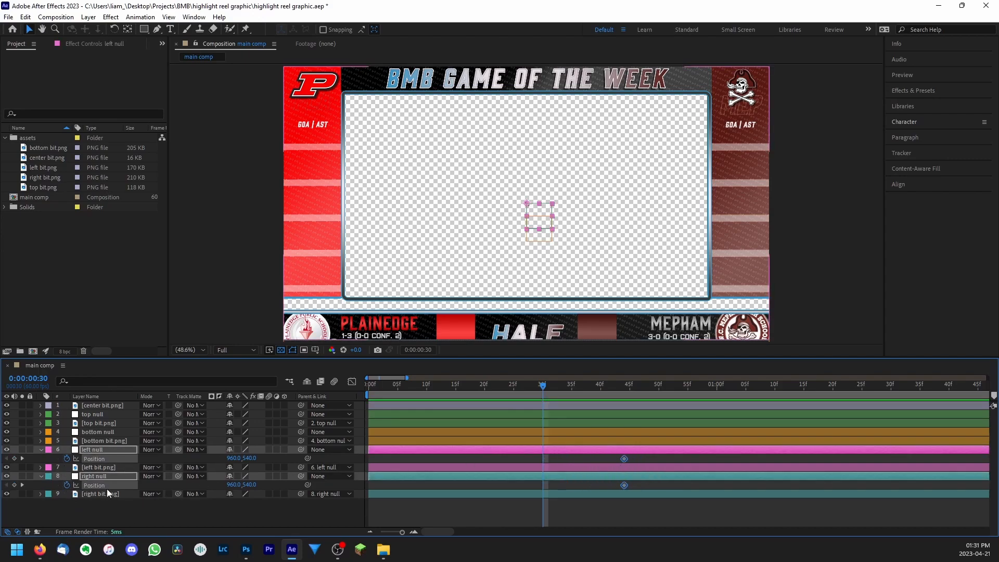
# At frame 30, slide the left null out to X 692 and the right null out to X 1214
pyautogui.click(102, 511)
pyautogui.click(105, 450)
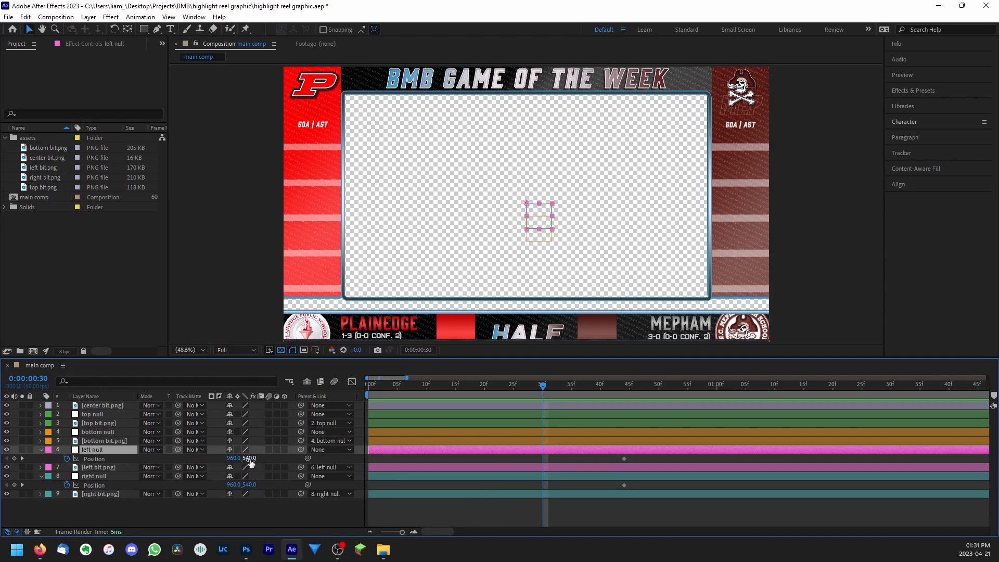
pyautogui.moveTo(233, 459); pyautogui.dragTo(105, 470)
pyautogui.click(104, 476)
pyautogui.moveTo(234, 486); pyautogui.dragTo(535, 454)
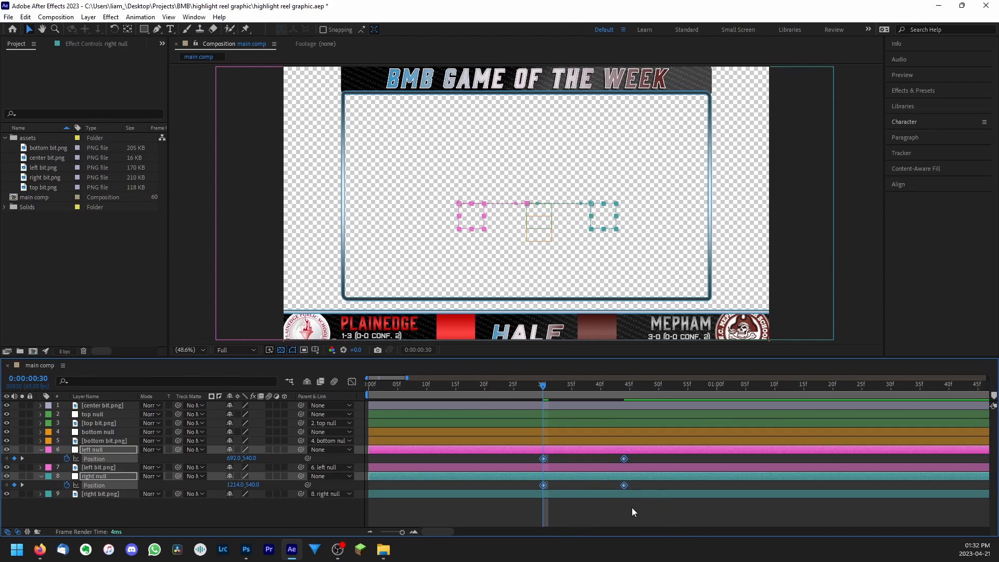
# Apply Easy Ease to all Position keyframes of the left and right nulls and preview the slide-in from the start
pyautogui.press('F9')
pyautogui.click(617, 499)
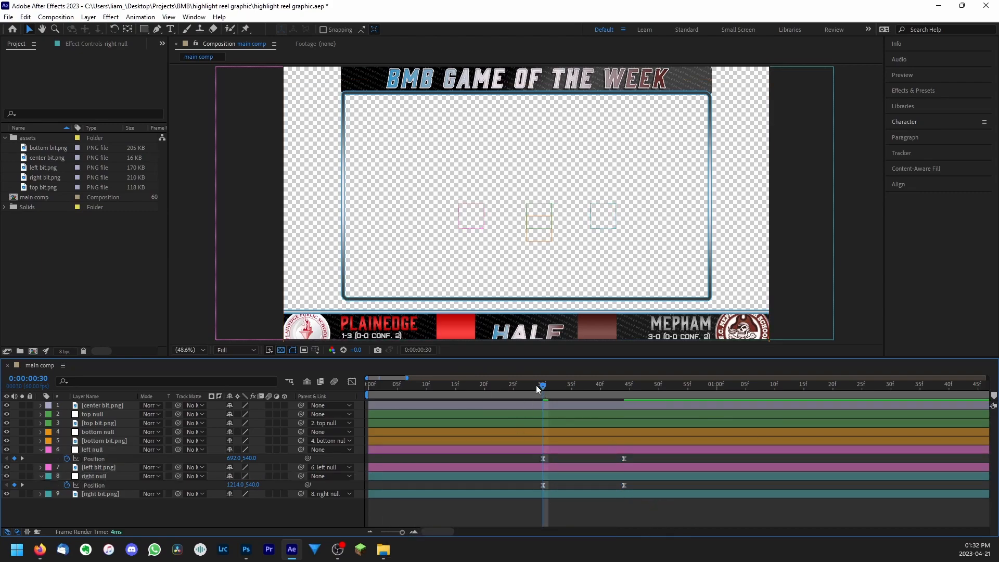
pyautogui.press('Home')
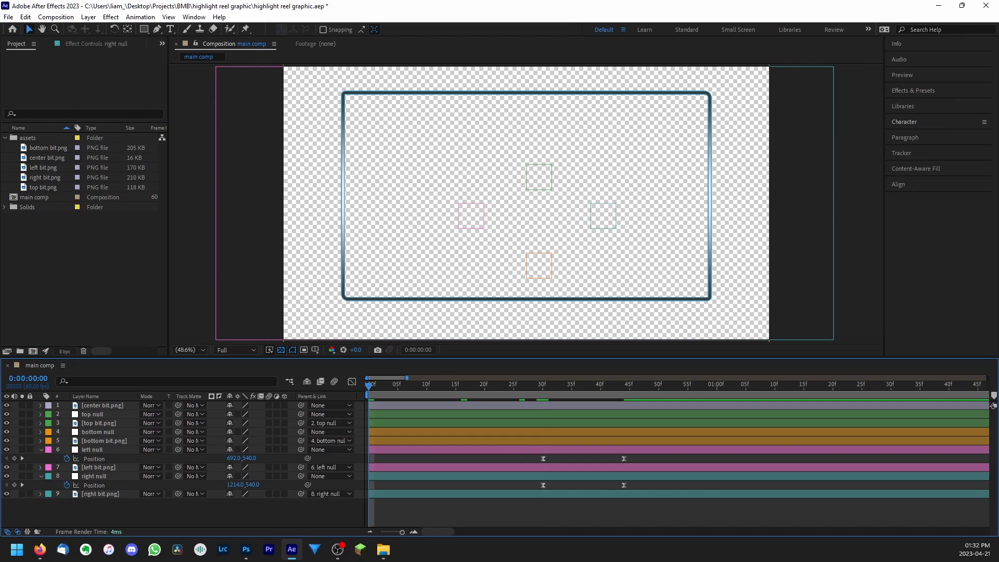
pyautogui.press('space')
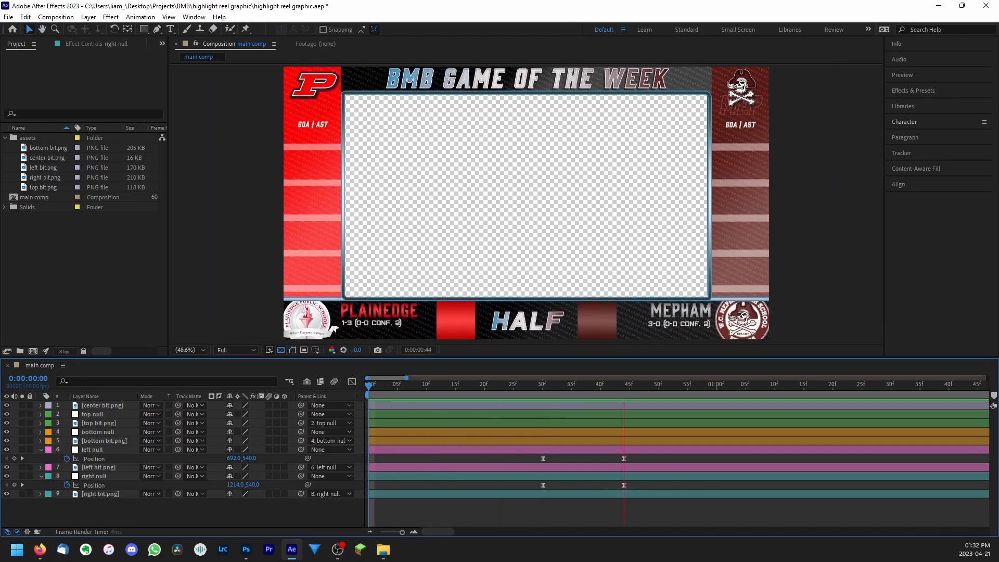
# Move the left and right nulls' end Position keyframes to 0:00:01:00 and save the project
pyautogui.moveTo(640, 486); pyautogui.dragTo(660, 458)
pyautogui.moveTo(660, 457); pyautogui.dragTo(718, 458)
pyautogui.moveTo(629, 385); pyautogui.dragTo(359, 387)
pyautogui.hotkey('ctrl', 's')
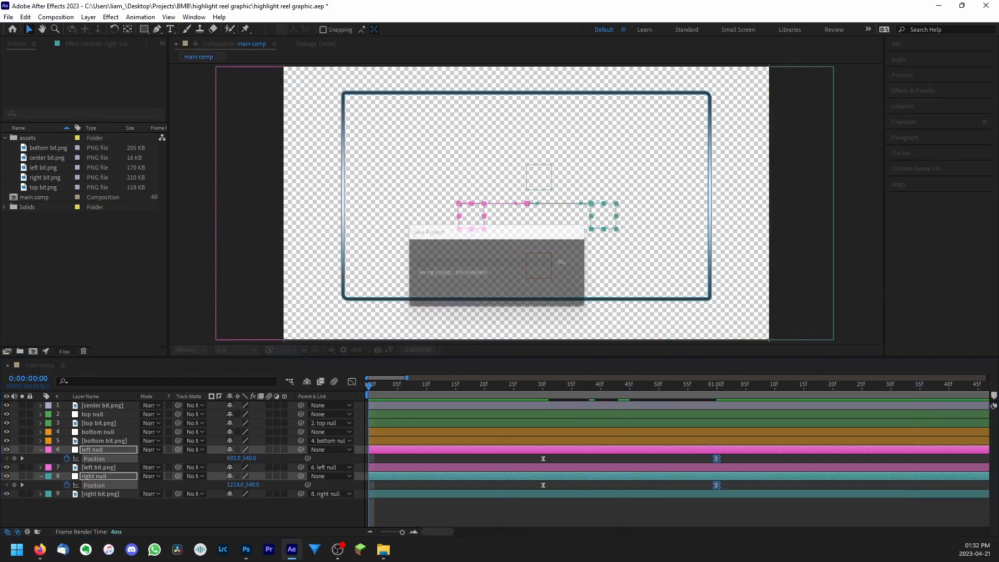
# Preview the complete slide-in animation from the first frame
pyautogui.press('space')
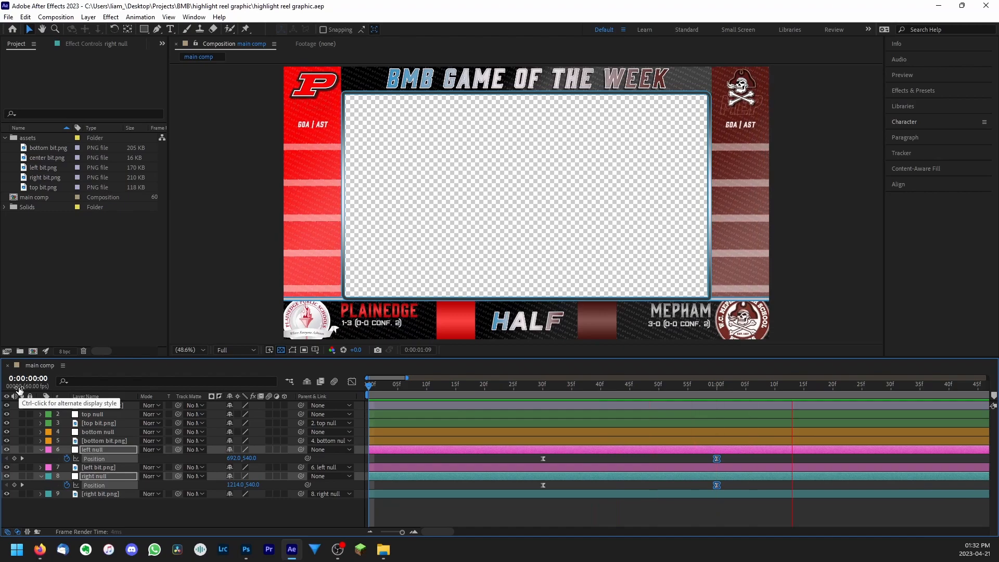
pyautogui.press('space')
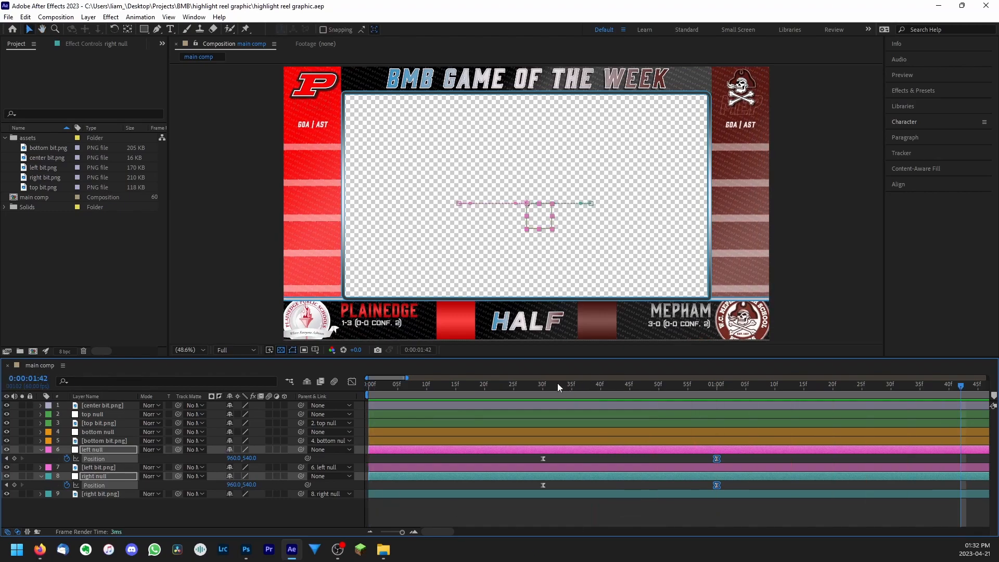
pyautogui.click(589, 386)
pyautogui.moveTo(608, 403); pyautogui.dragTo(363, 432)
pyautogui.click(377, 510)
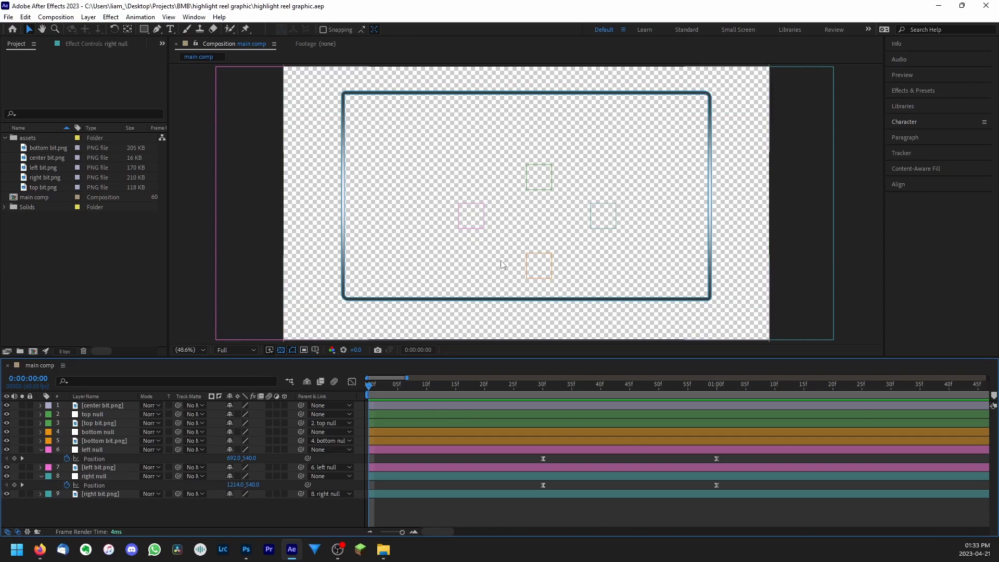
pyautogui.press('space')
# Keyframe the center bit layer's Opacity from 0% at 0:00:01:00 to 100% at 0:00:01:20
pyautogui.moveTo(655, 385); pyautogui.dragTo(705, 383)
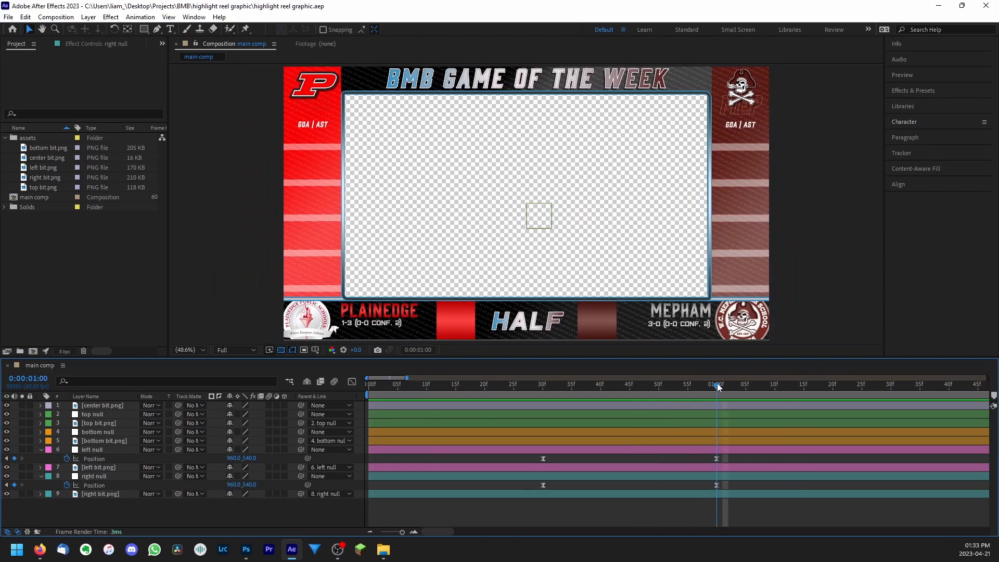
pyautogui.click(98, 406)
pyautogui.press('t')
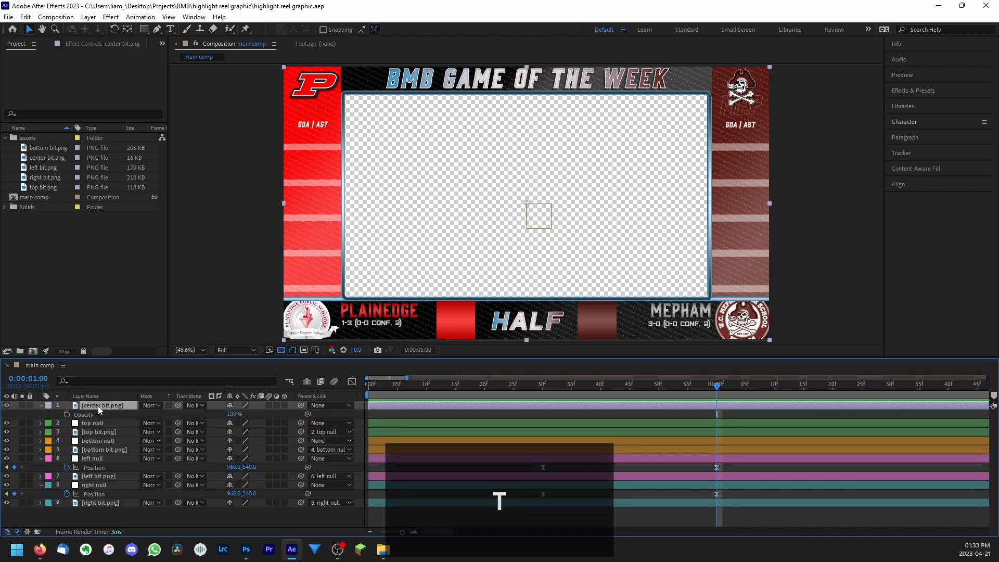
pyautogui.click(67, 415)
pyautogui.moveTo(719, 415); pyautogui.dragTo(835, 420)
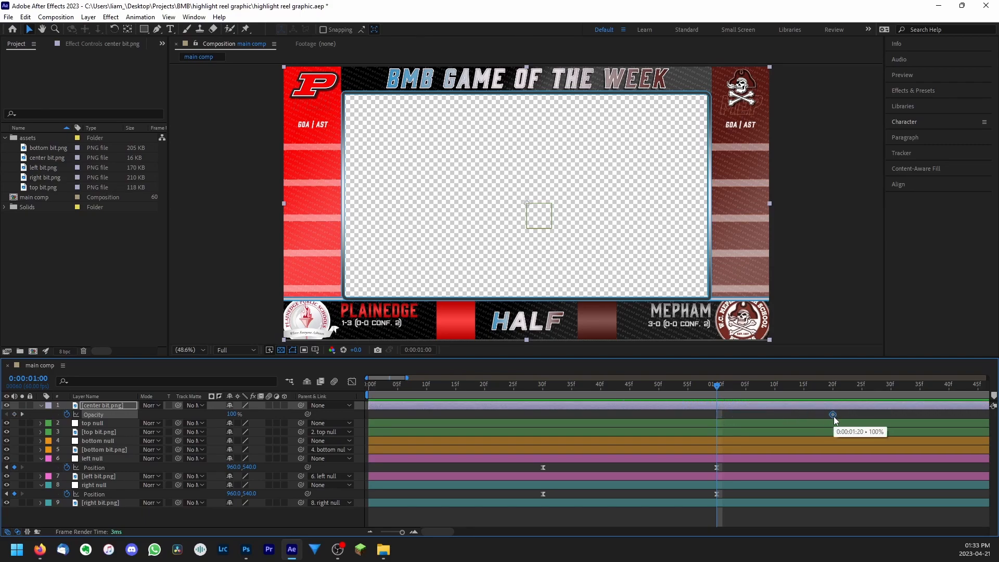
pyautogui.click(234, 415)
pyautogui.write('0')
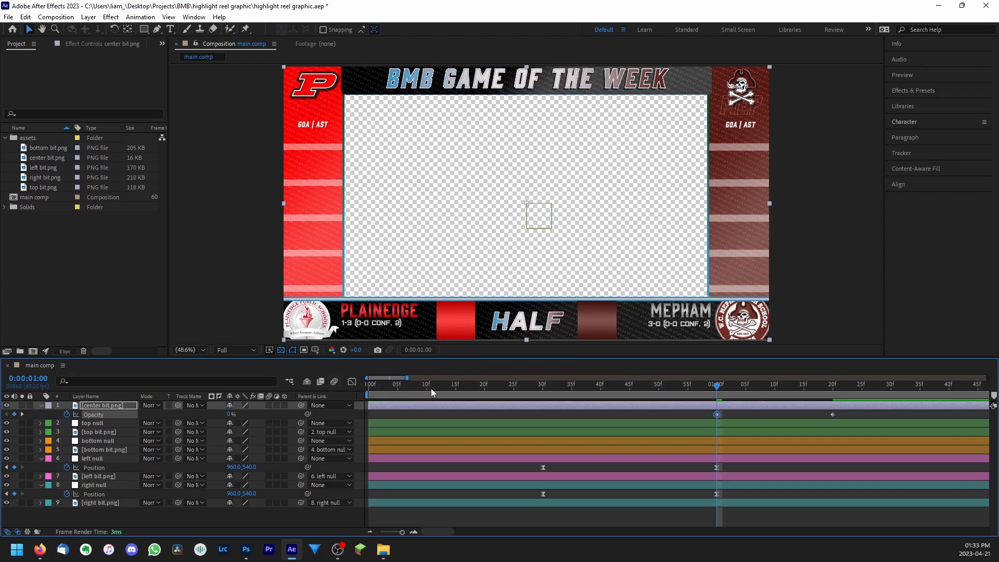
# Preview the animation with the center frame's fade-in and return to the first frame
pyautogui.press('Home')
pyautogui.press('space')
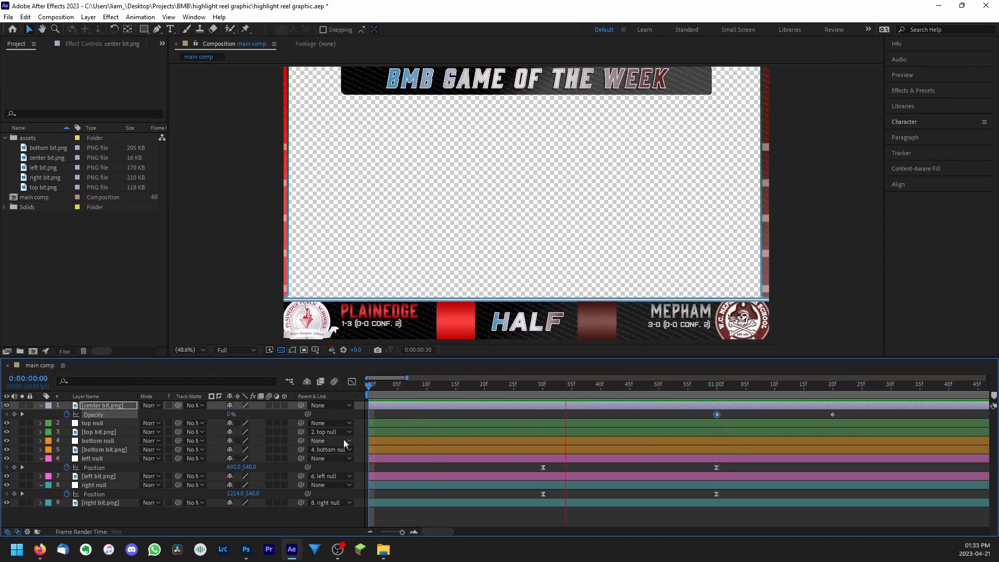
pyautogui.press('space')
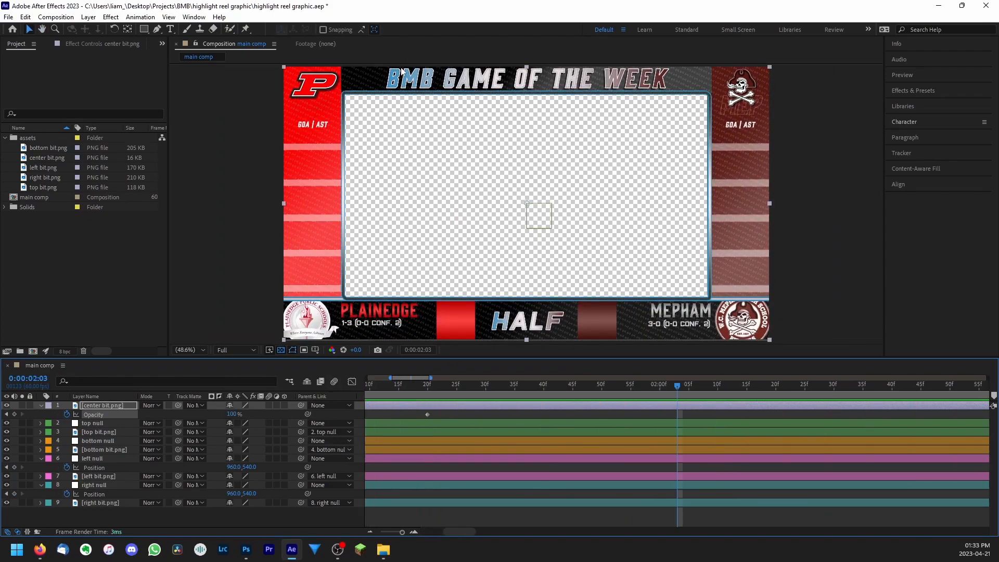
pyautogui.press('Home')
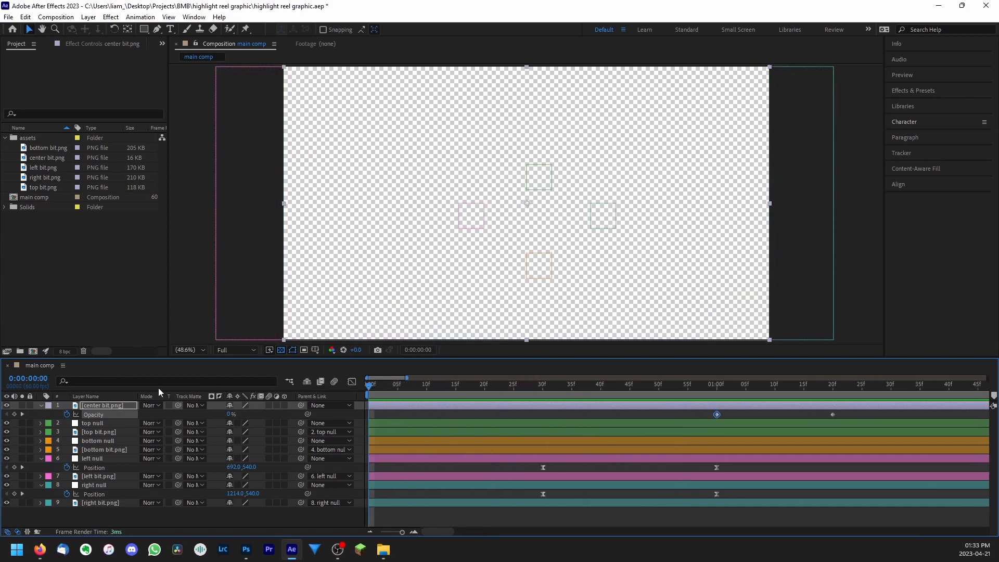
# Shorten the work area to end at 10 seconds and trim the composition to it
pyautogui.moveTo(402, 531); pyautogui.dragTo(370, 531)
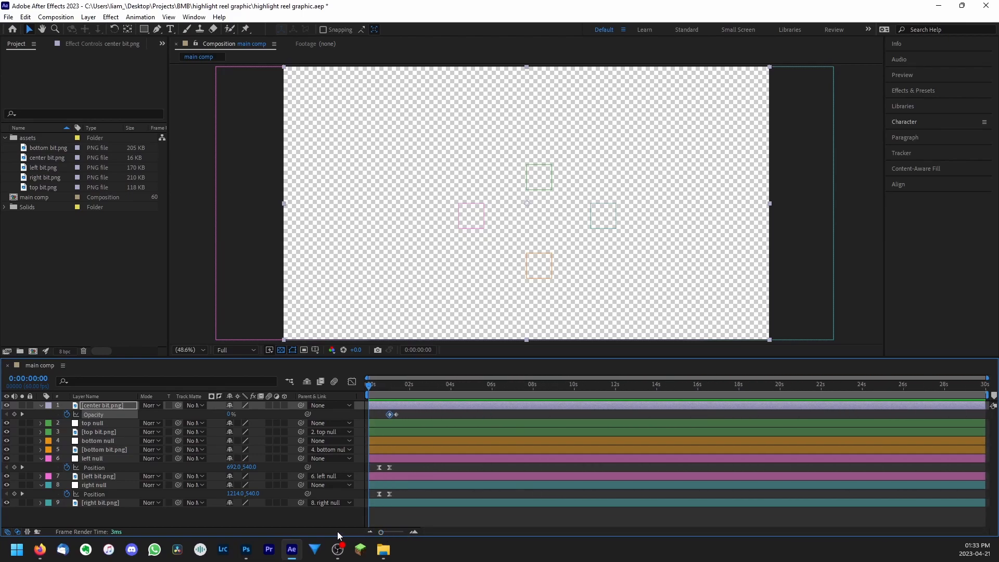
pyautogui.press('=')
pyautogui.press('=')
pyautogui.press('=')
pyautogui.press('=')
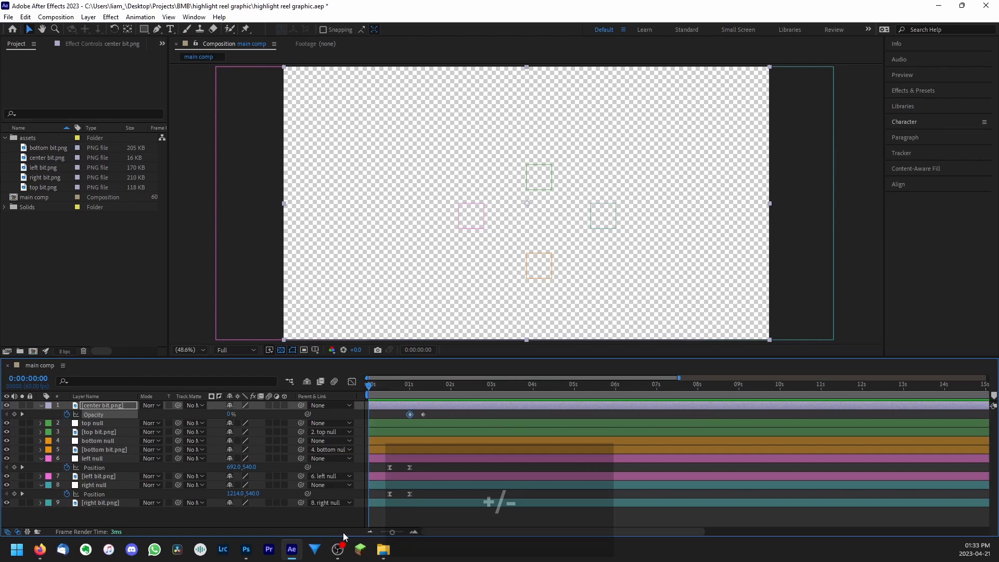
pyautogui.press('-')
pyautogui.press('-')
pyautogui.press('-')
pyautogui.press('-')
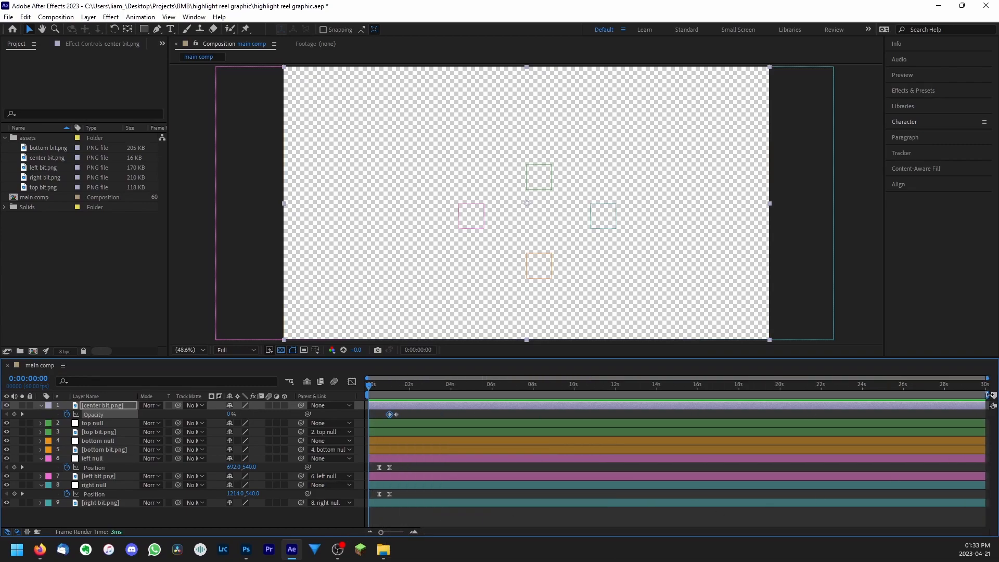
pyautogui.moveTo(986, 394)
pyautogui.mouseDown()
pyautogui.moveTo(552, 395)
pyautogui.moveTo(580, 395)
pyautogui.mouseUp()
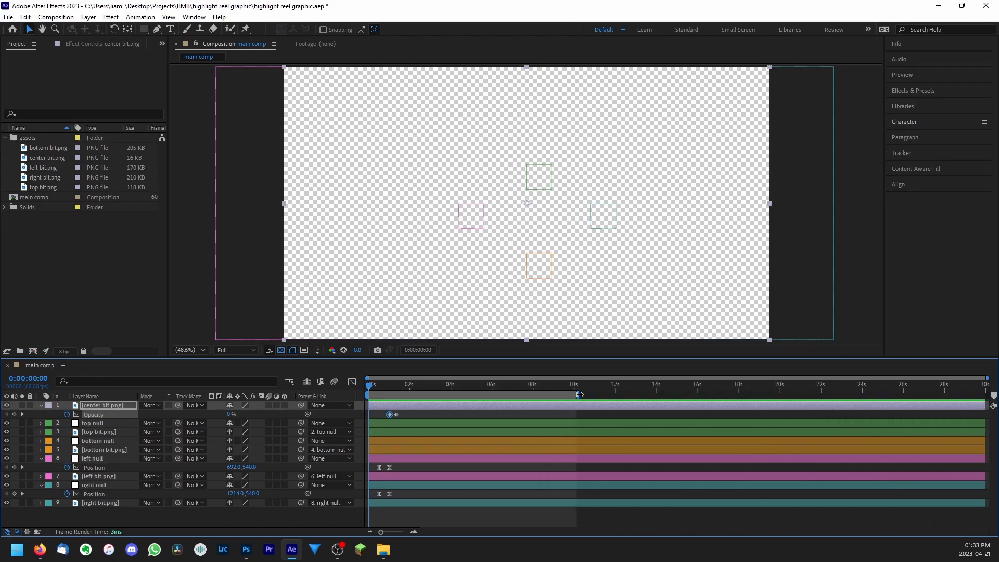
pyautogui.rightClick(508, 395)
pyautogui.rightClick(459, 395)
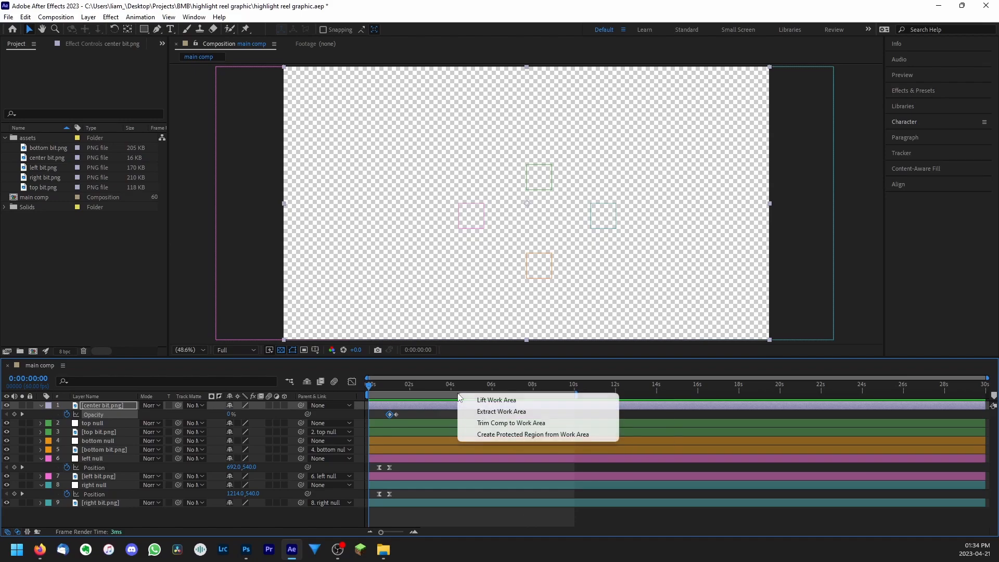
pyautogui.click(506, 423)
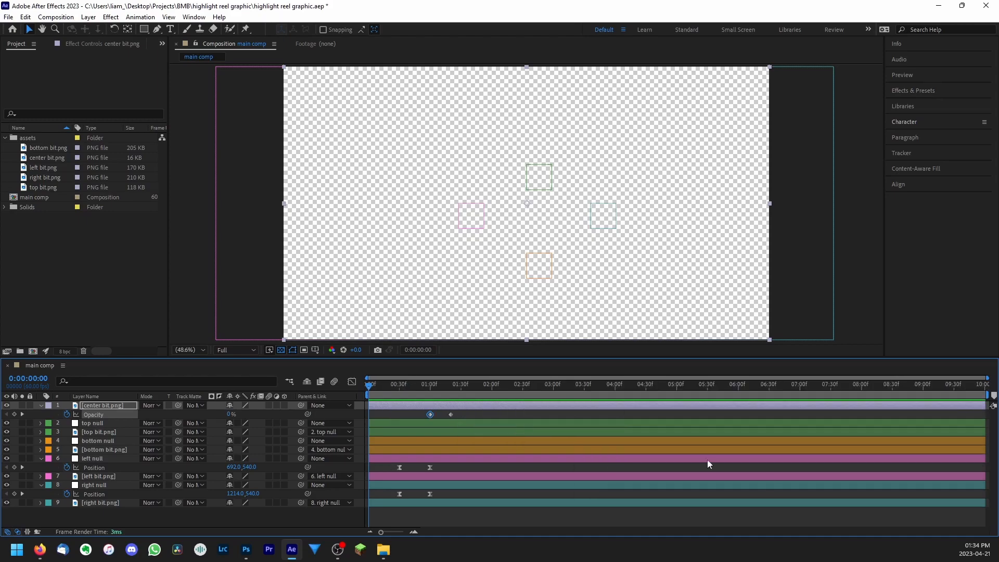
# At about 0:00:01:43, add a text layer reading MATT DAMON and show its character settings
pyautogui.moveTo(598, 385); pyautogui.dragTo(843, 432)
pyautogui.moveTo(772, 435); pyautogui.dragTo(476, 398)
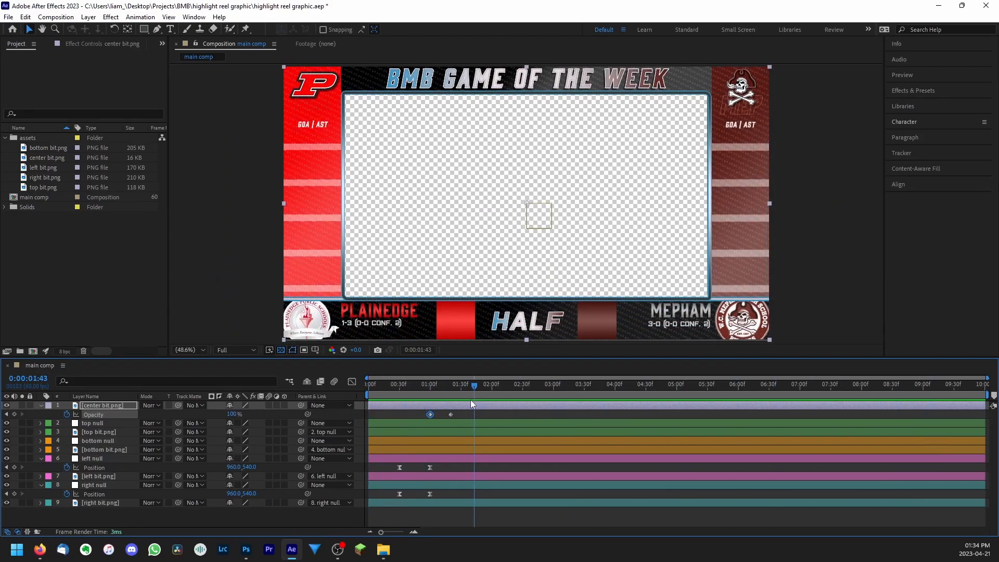
pyautogui.click(152, 513)
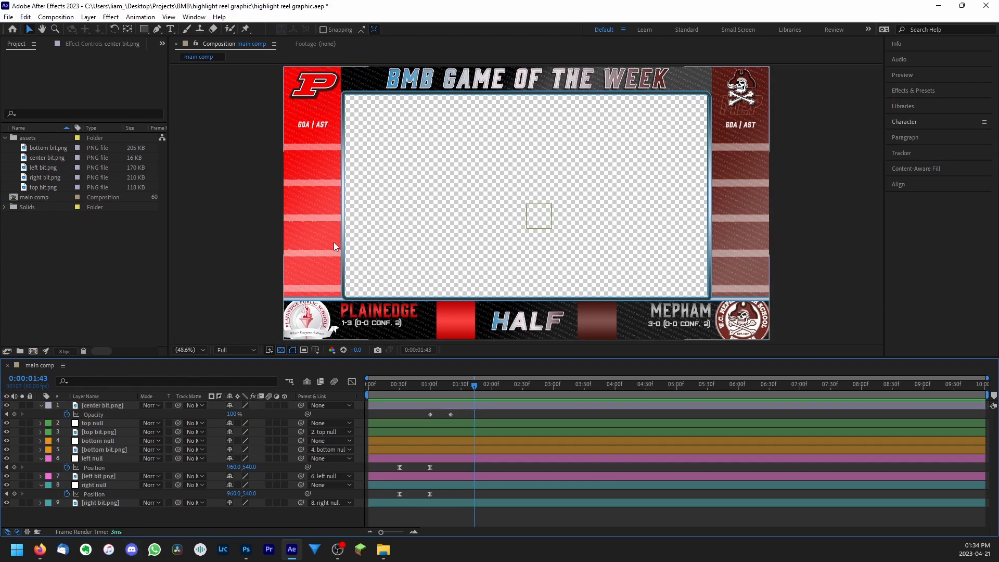
pyautogui.hotkey('ctrl', 't')
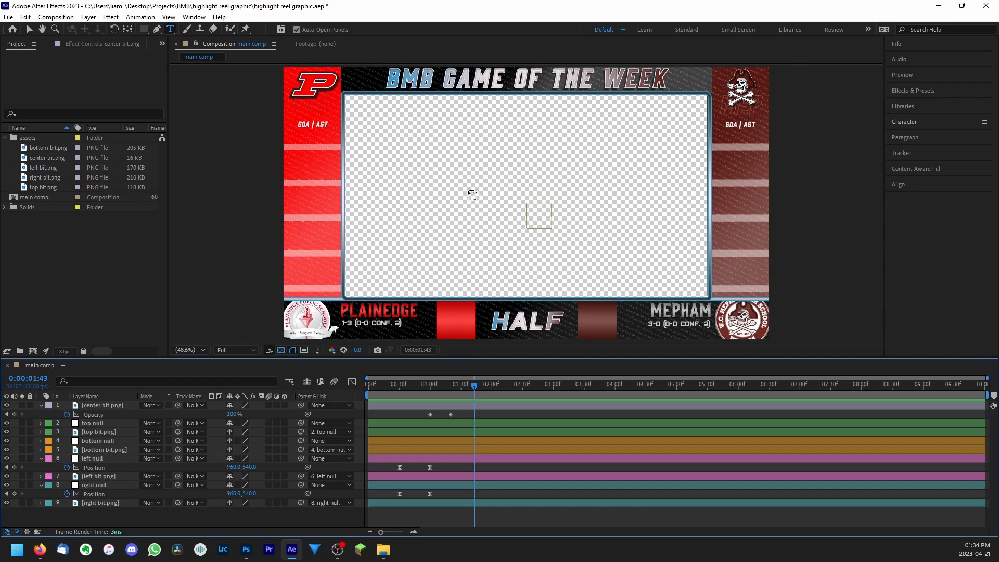
pyautogui.click(469, 191)
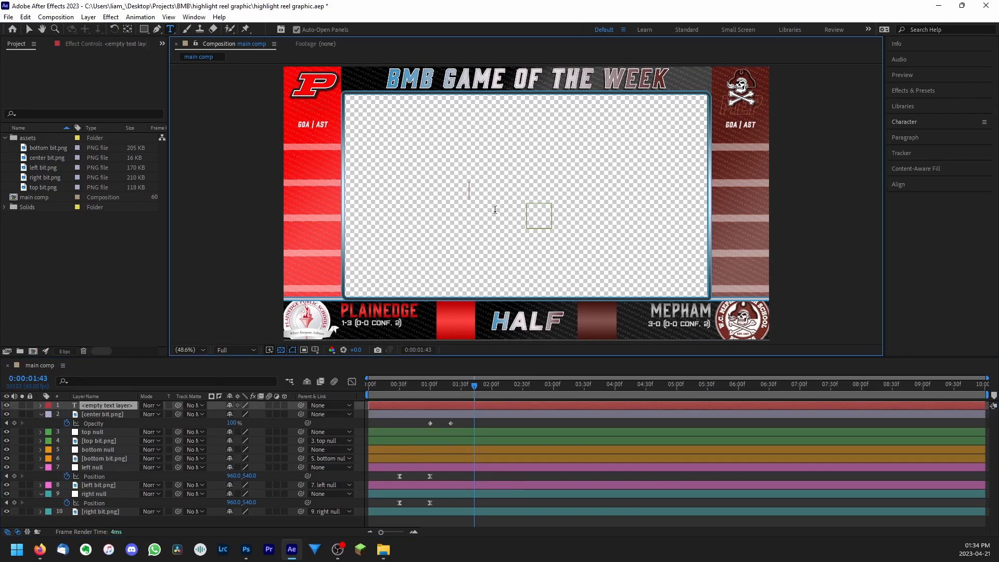
pyautogui.write('MATT DAMON')
pyautogui.hotkey('ctrl', 'a')
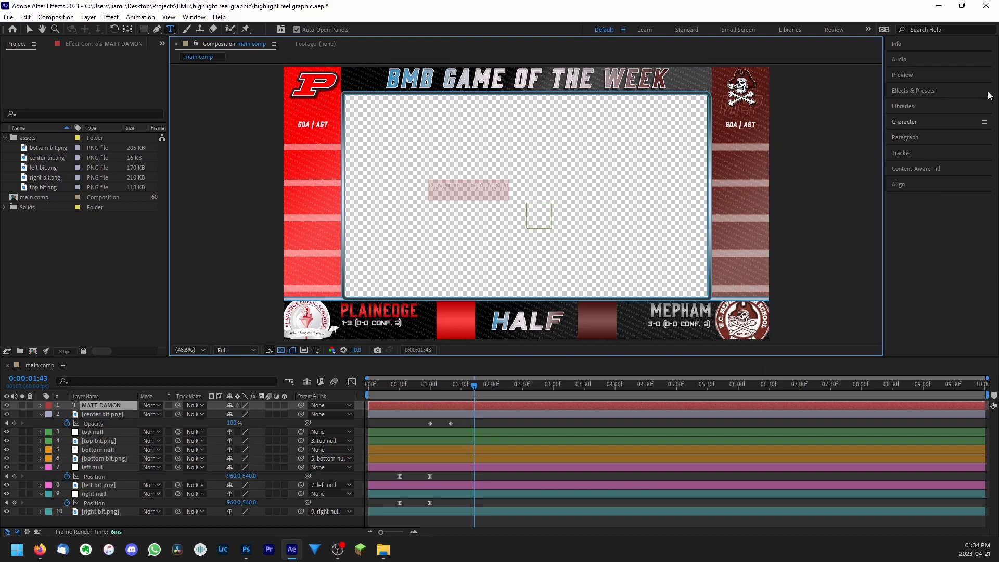
pyautogui.click(903, 123)
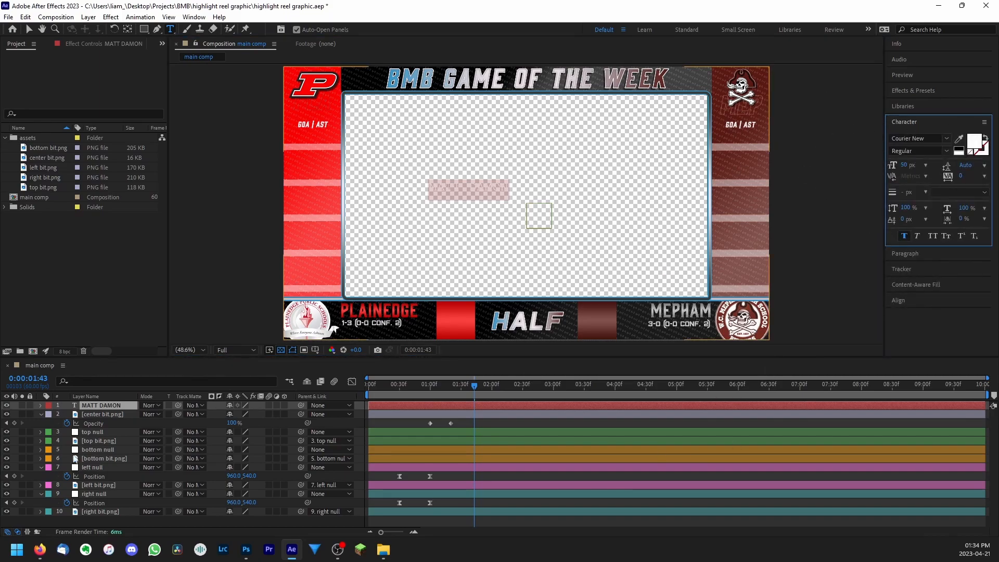
# Move the MATT DAMON text horizontally onto the red side panel, at about X 139
pyautogui.click(117, 405)
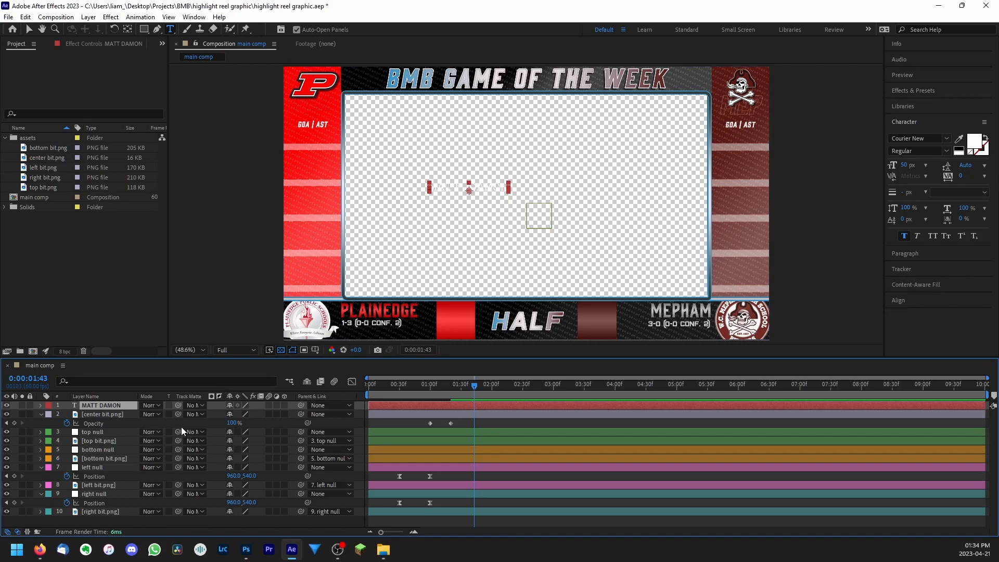
pyautogui.press('p')
pyautogui.moveTo(233, 415); pyautogui.dragTo(78, 415)
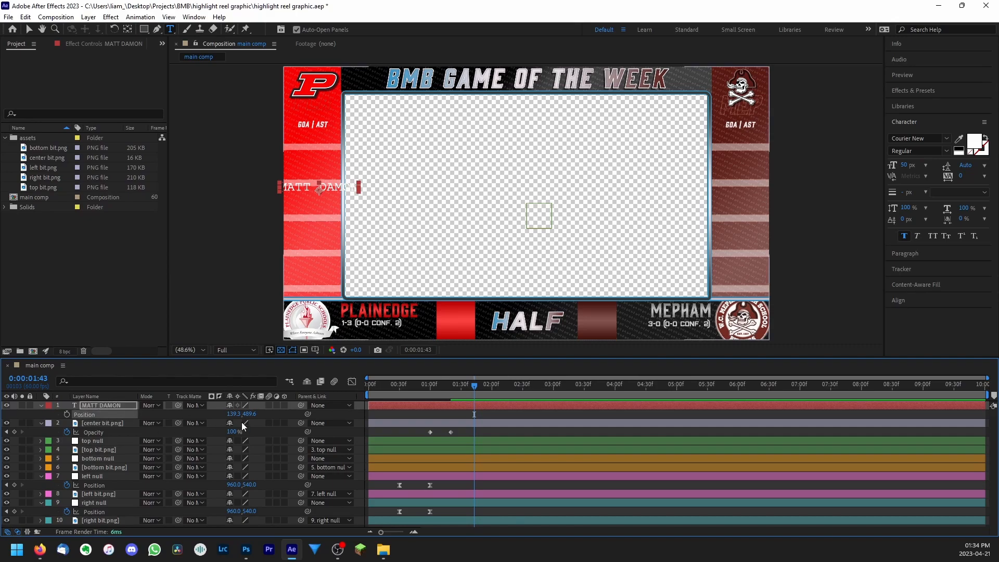
# Set the MATT DAMON text in the Gin font at 27 px
pyautogui.click(337, 188)
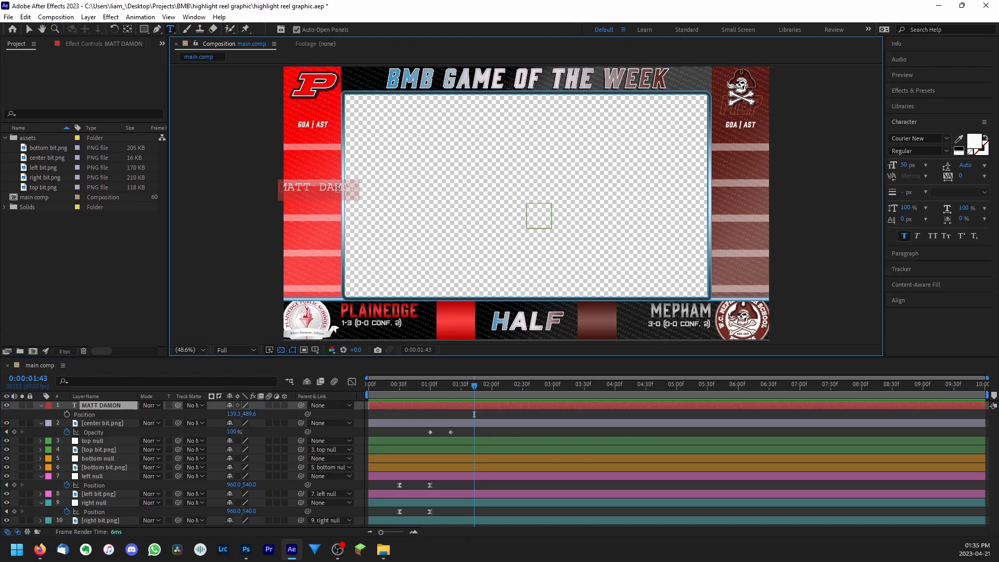
pyautogui.click(949, 141)
pyautogui.scroll(8, 897, 209)
pyautogui.scroll(-3, 885, 221)
pyautogui.scroll(-6, 850, 287)
pyautogui.click(838, 265)
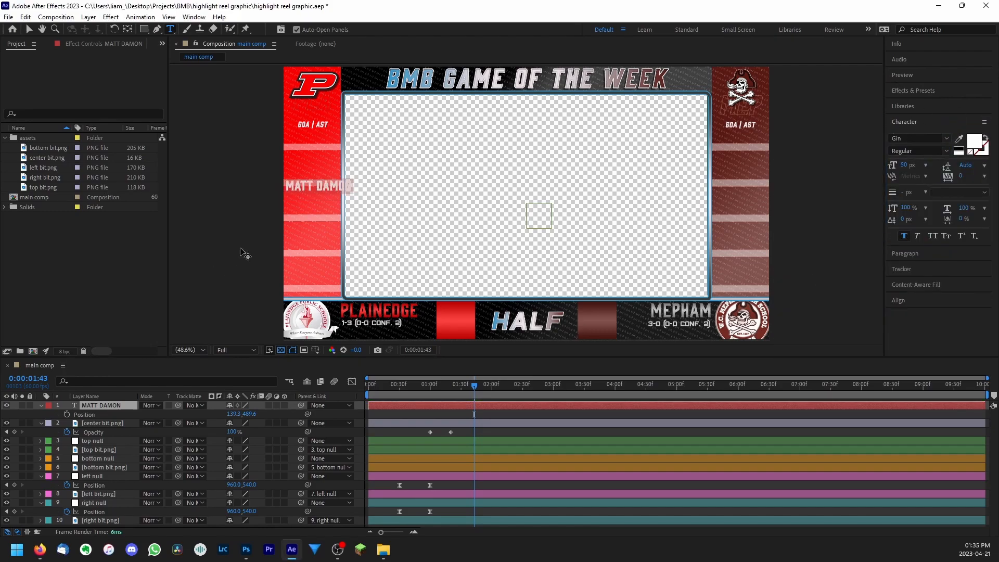
pyautogui.moveTo(909, 166); pyautogui.dragTo(893, 165)
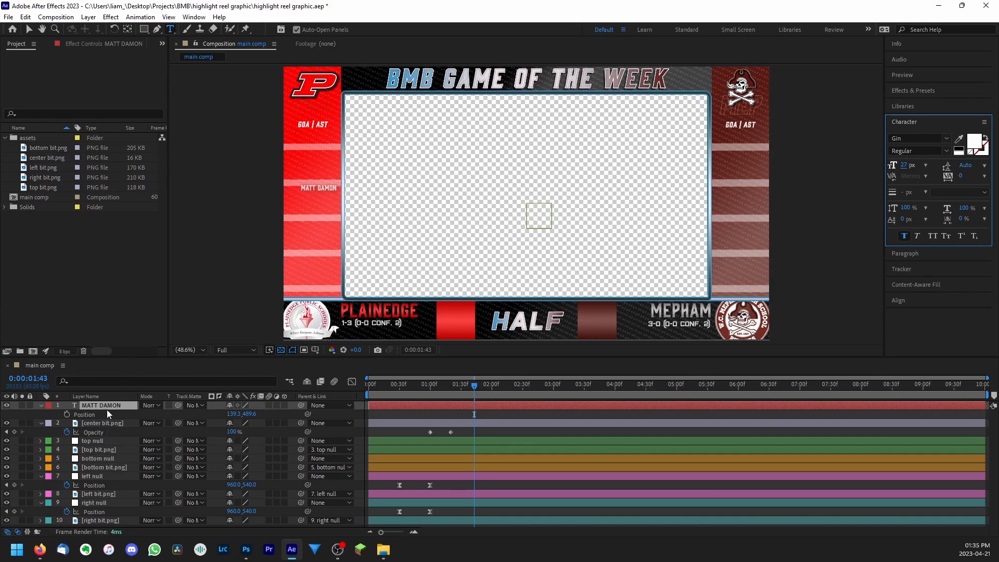
# Shift the MATT DAMON text to X 89.3 within the red panel and left-align its paragraph
pyautogui.moveTo(233, 413)
pyautogui.mouseDown()
pyautogui.moveTo(178, 414)
pyautogui.moveTo(215, 416)
pyautogui.mouseUp()
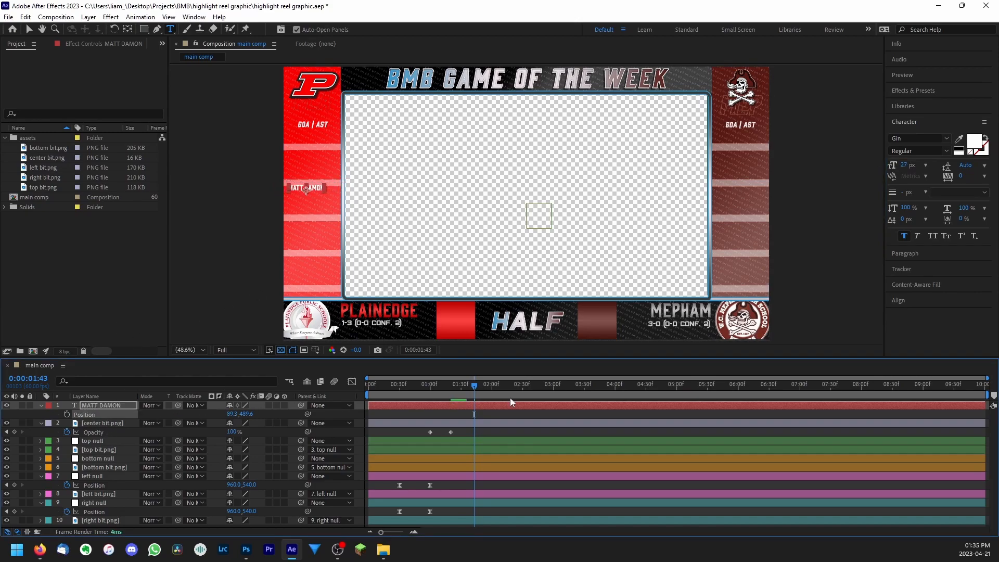
pyautogui.click(894, 153)
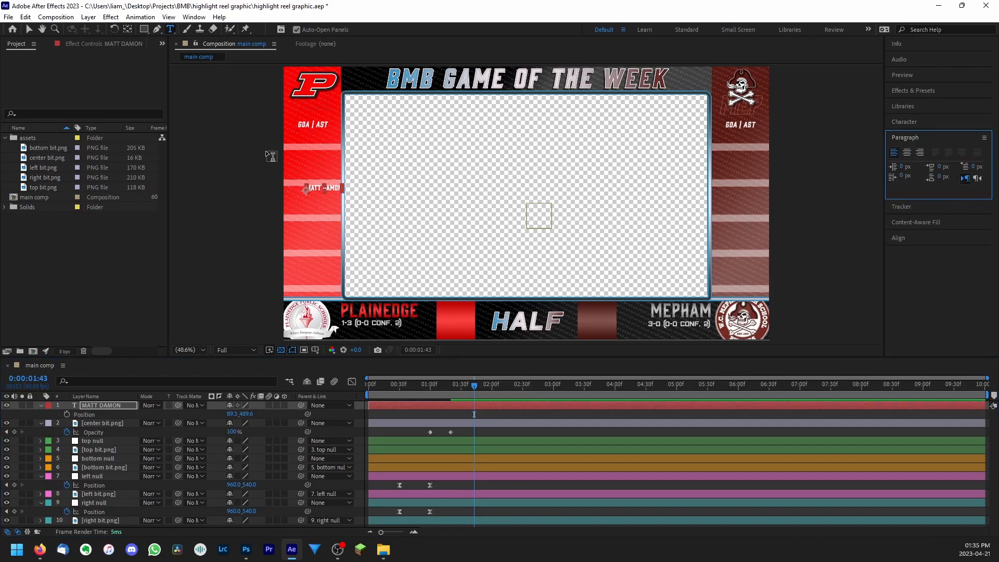
# Place the MATT DAMON text under GOA | AST at 16.3, 295.6 and apply faux italic
pyautogui.click(238, 414)
pyautogui.moveTo(238, 414); pyautogui.dragTo(156, 407)
pyautogui.moveTo(233, 414); pyautogui.dragTo(230, 412)
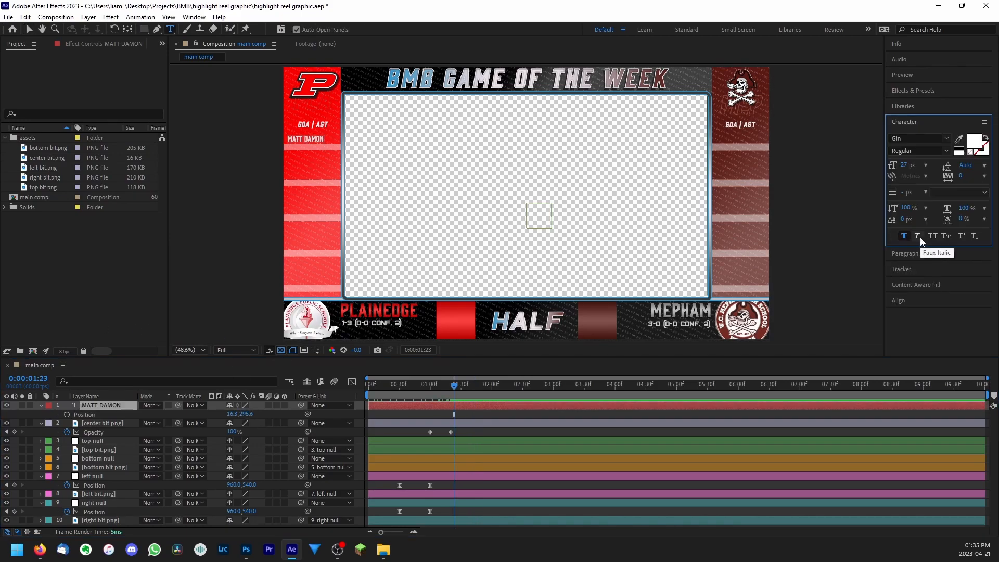
pyautogui.click(919, 237)
pyautogui.click(302, 141)
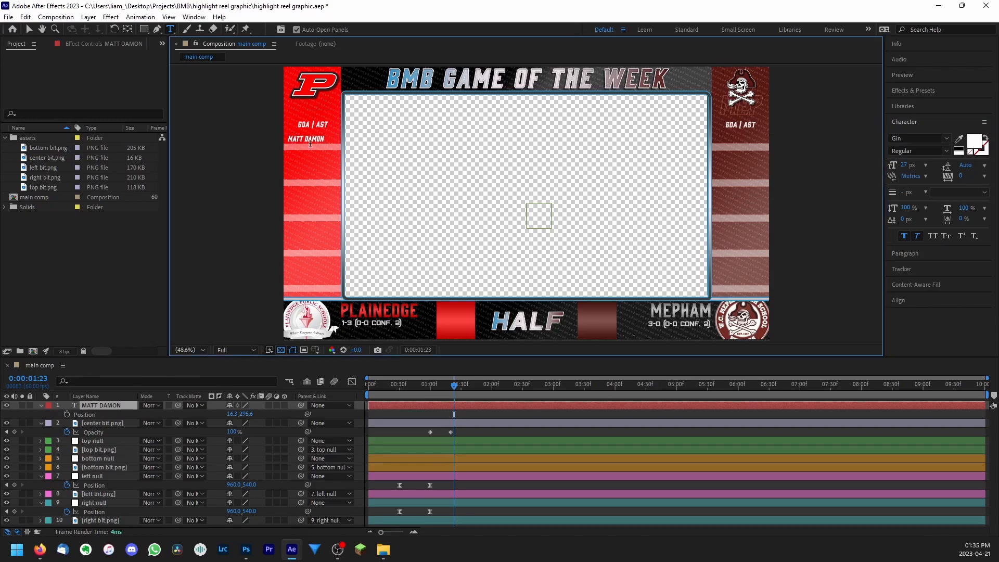
# Try the Oblique font style on the MATT DAMON text and return it to Regular
pyautogui.click(948, 151)
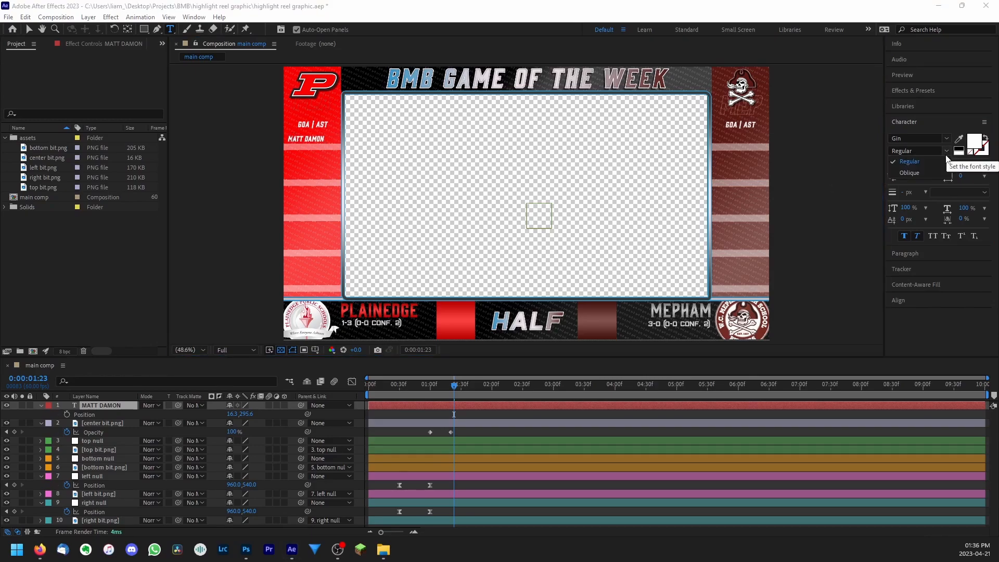
pyautogui.click(929, 174)
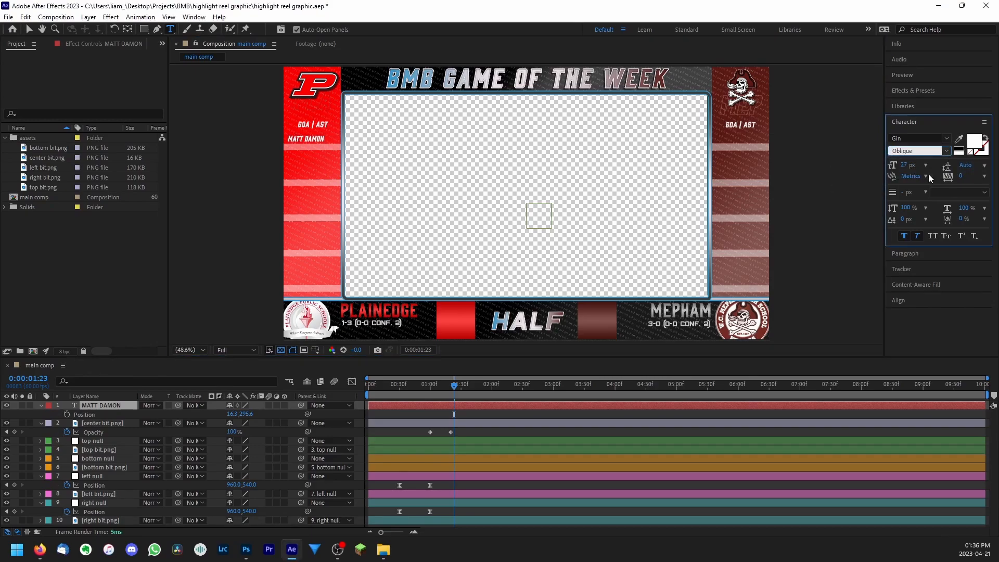
pyautogui.click(948, 151)
pyautogui.click(913, 164)
# Duplicate the MATT DAMON text layer, center the copy's paragraph and move it down to Y 328.6
pyautogui.click(112, 409)
pyautogui.hotkey('ctrl', 'd')
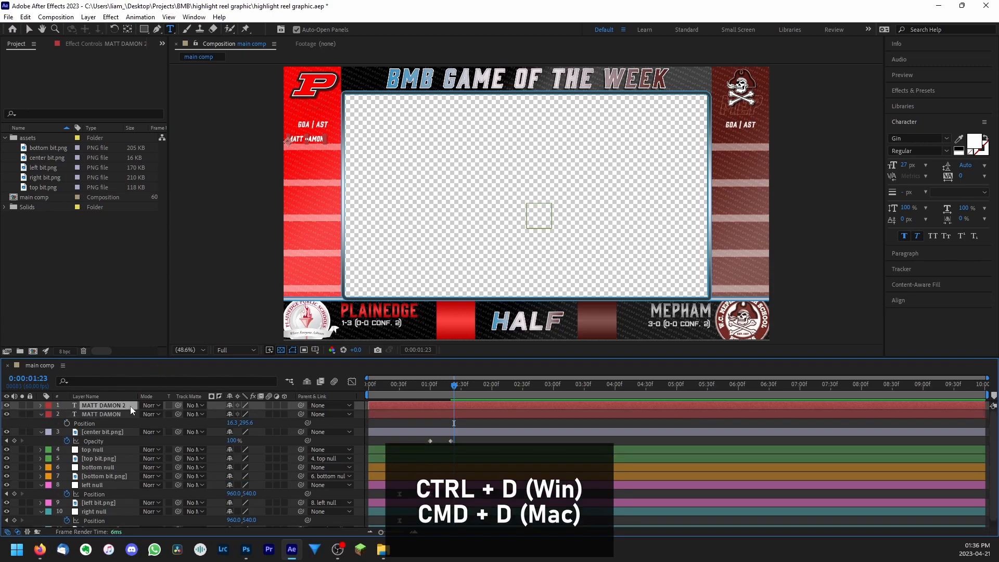
pyautogui.press('p')
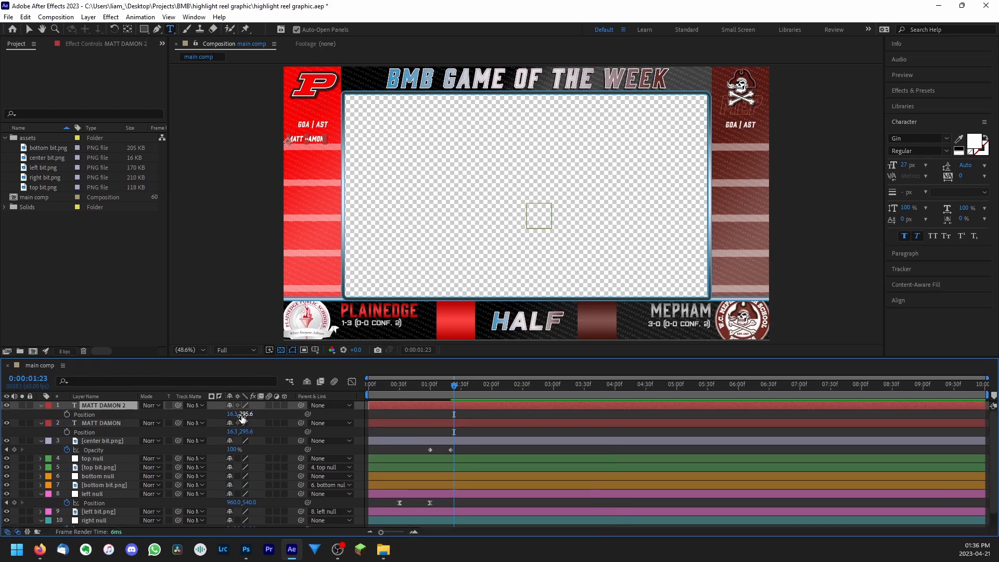
pyautogui.click(905, 253)
pyautogui.click(908, 153)
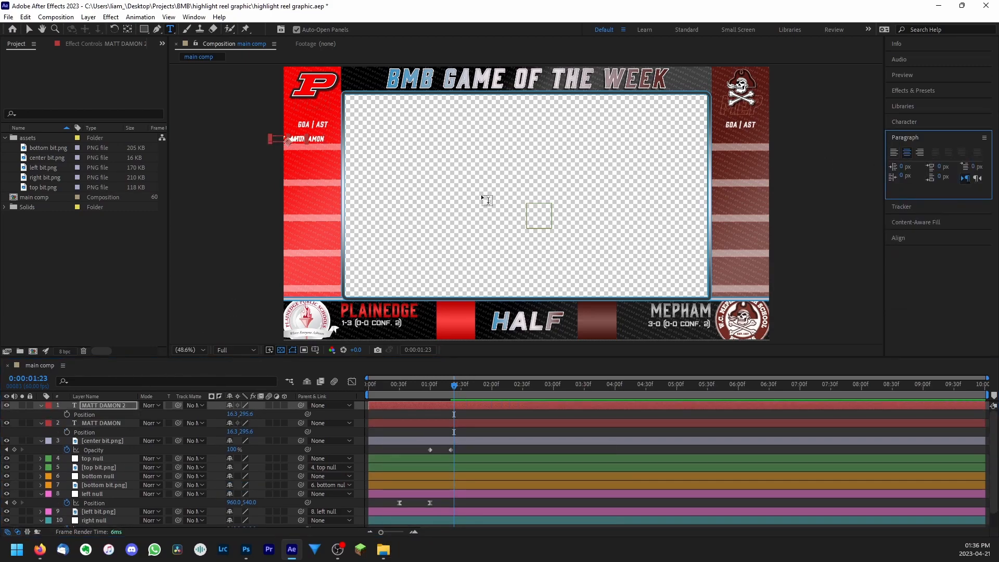
pyautogui.moveTo(247, 415); pyautogui.dragTo(259, 417)
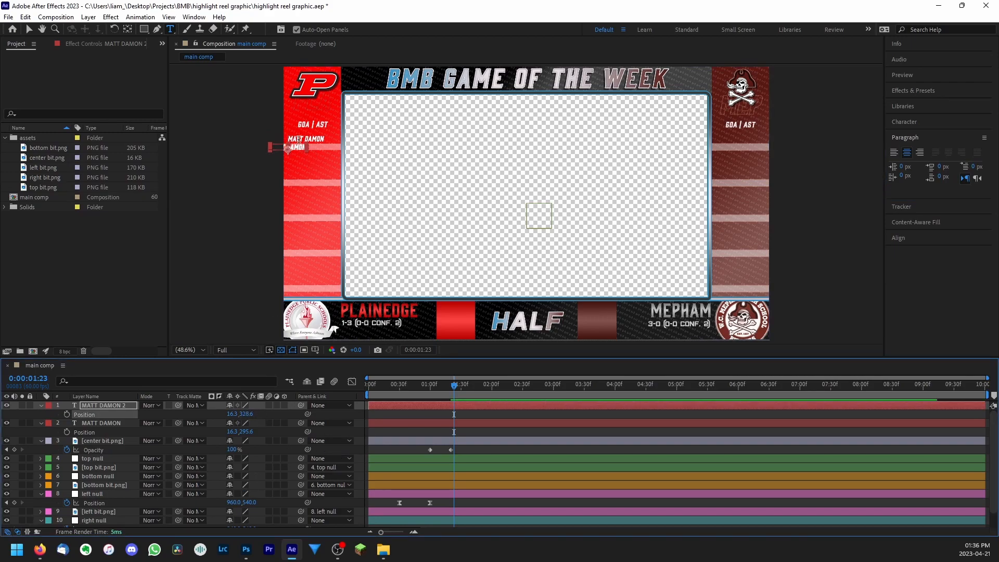
# Shift the duplicated MATT DAMON text horizontally to X 78.3 so it sits on the light band
pyautogui.scroll(5, 288, 158)
pyautogui.press('space')
pyautogui.moveTo(269, 164); pyautogui.dragTo(607, 112)
pyautogui.scroll(-2, 542, 149)
pyautogui.moveTo(526, 121); pyautogui.dragTo(540, 313)
pyautogui.scroll(-2, 84, 488)
pyautogui.scroll(2, 164, 469)
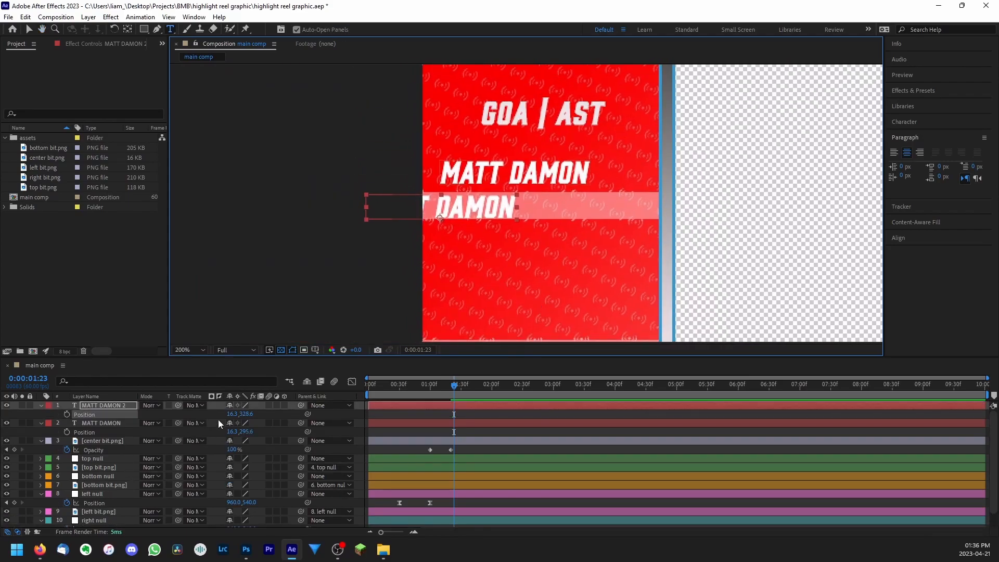
pyautogui.moveTo(232, 413); pyautogui.dragTo(264, 414)
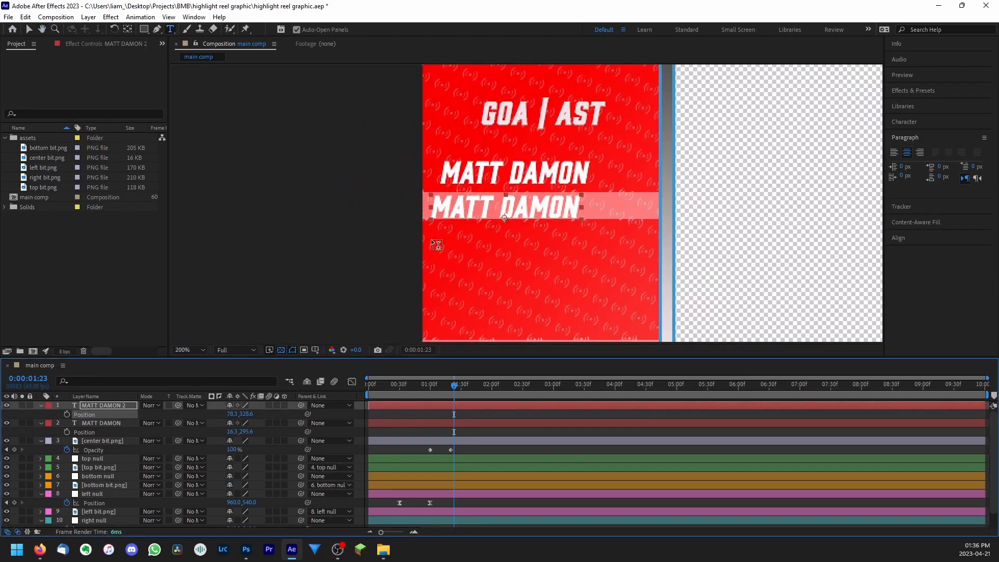
# Change the duplicated text to 00 and nudge it to 71.3, 327.6 on the light band
pyautogui.click(541, 203)
pyautogui.hotkey('ctrl', 'a')
pyautogui.write('00')
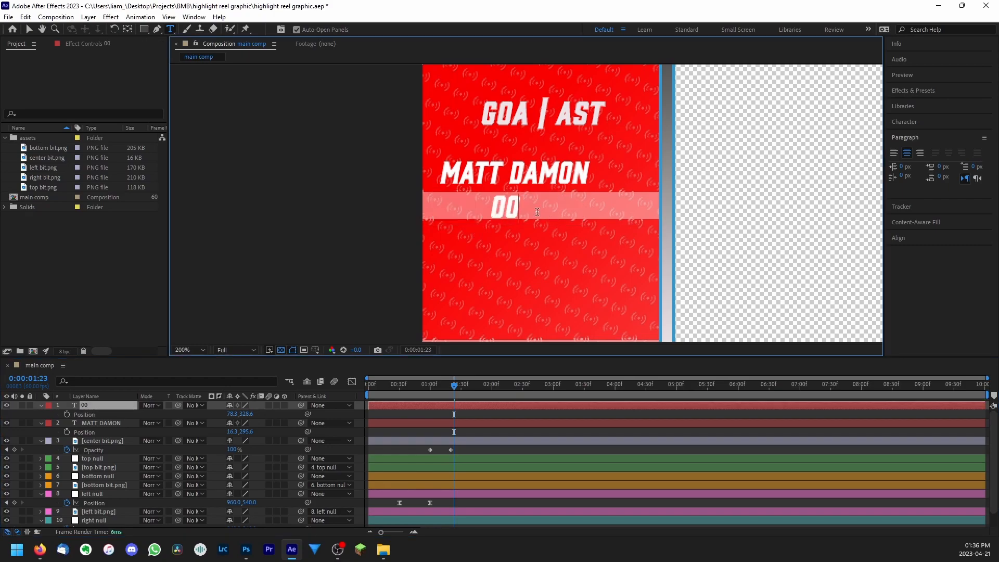
pyautogui.click(110, 415)
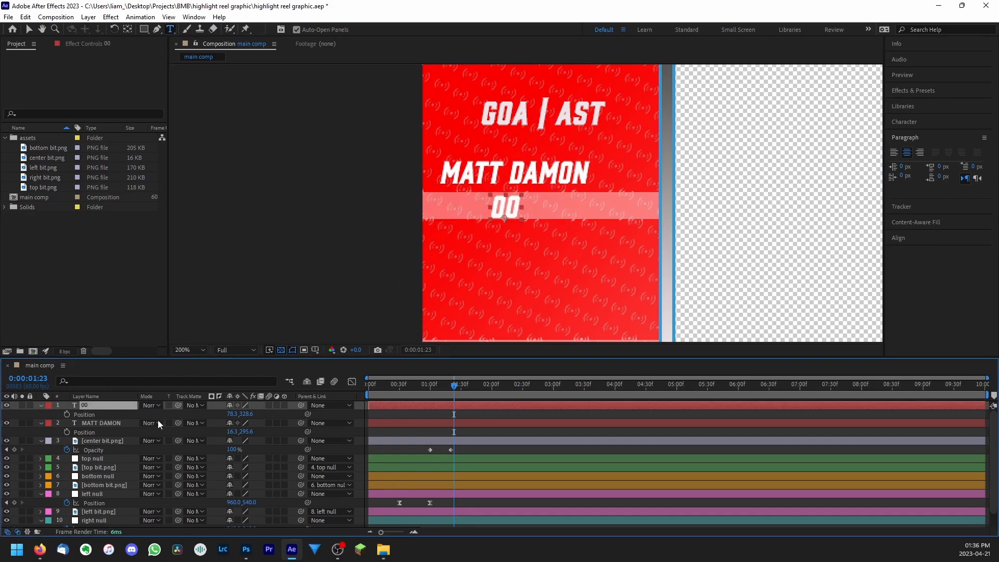
pyautogui.moveTo(243, 414); pyautogui.dragTo(232, 414)
# Duplicate the 00 layer and move the copy under AST at X 148.3
pyautogui.click(101, 405)
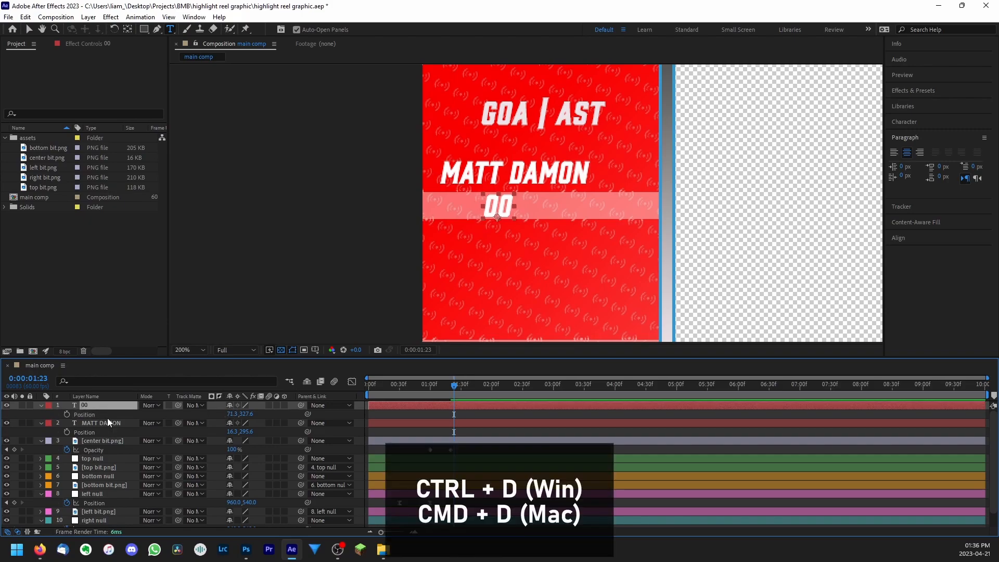
pyautogui.hotkey('ctrl', 'd')
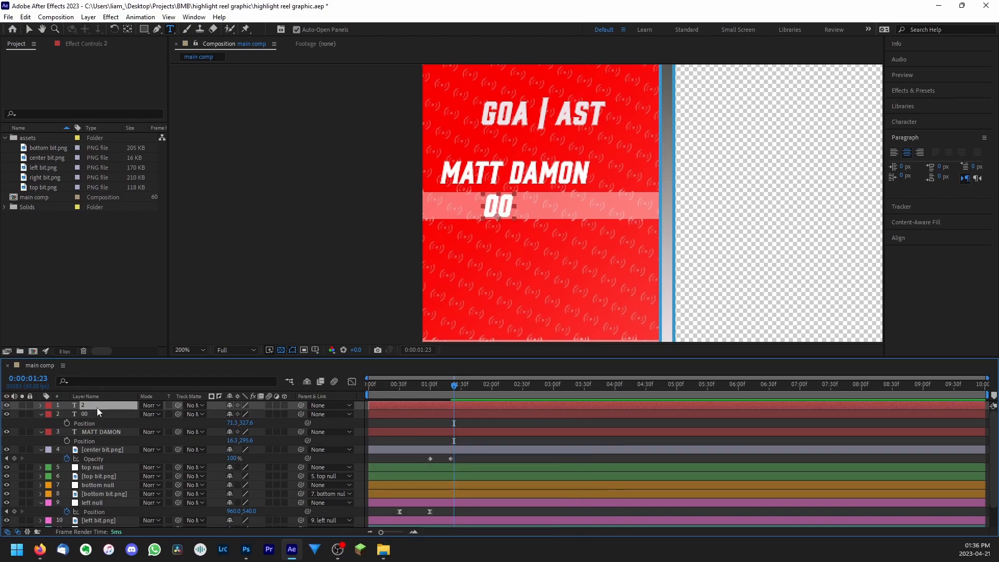
pyautogui.press('p')
pyautogui.moveTo(232, 417); pyautogui.dragTo(277, 418)
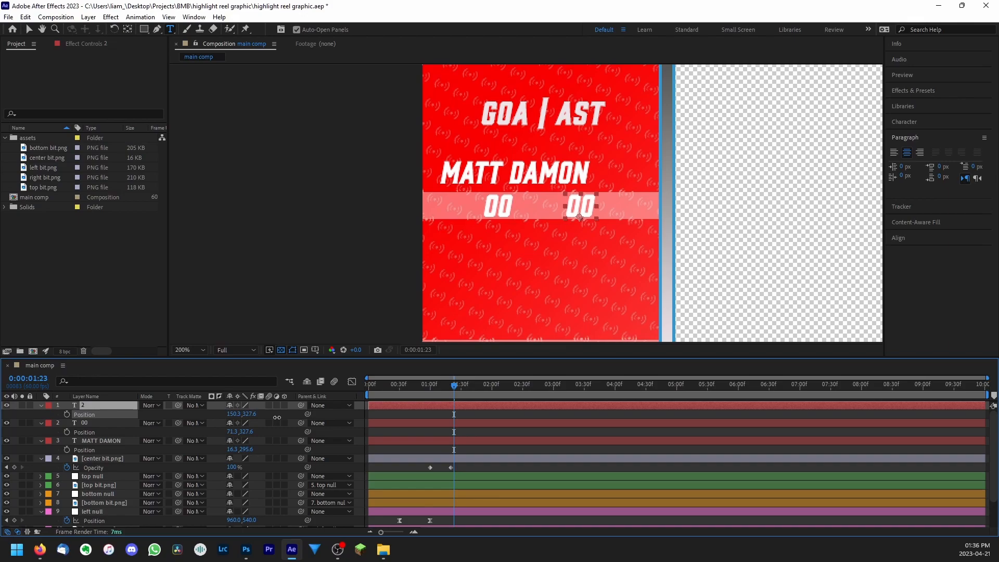
pyautogui.moveTo(277, 417); pyautogui.dragTo(276, 417)
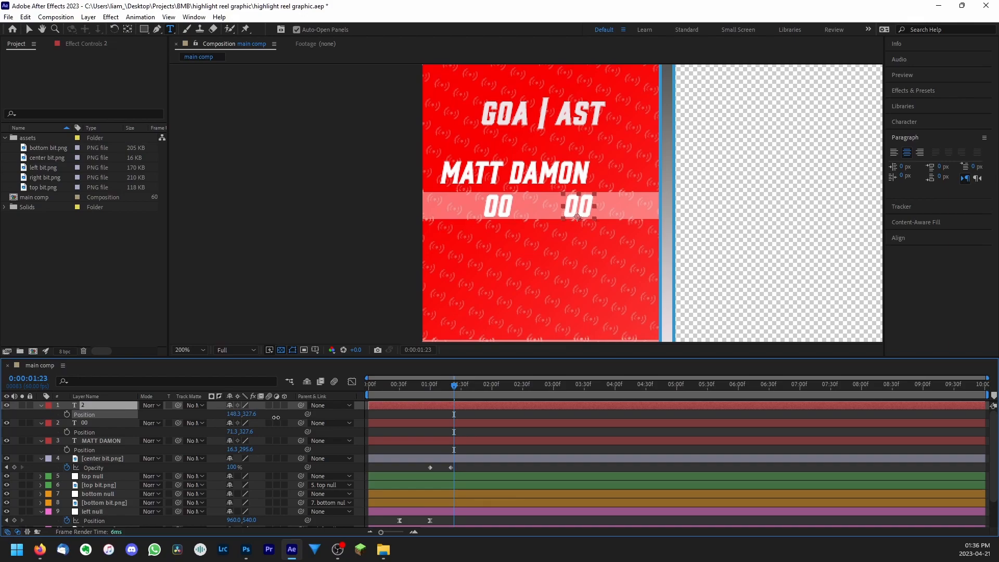
# Shift the MATT DAMON name horizontally to X 9.3, closer to the panel's outer edge
pyautogui.click(104, 484)
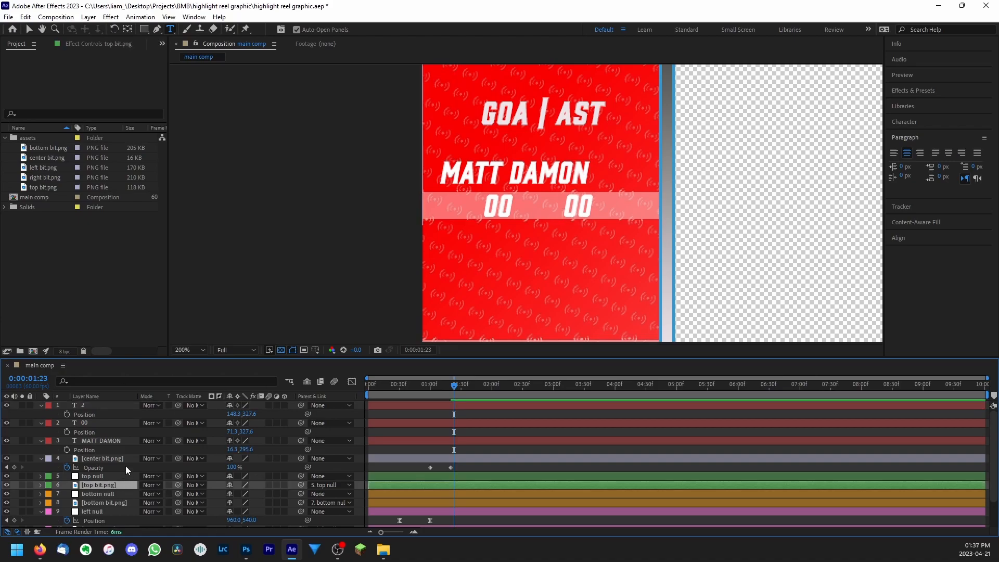
pyautogui.click(104, 441)
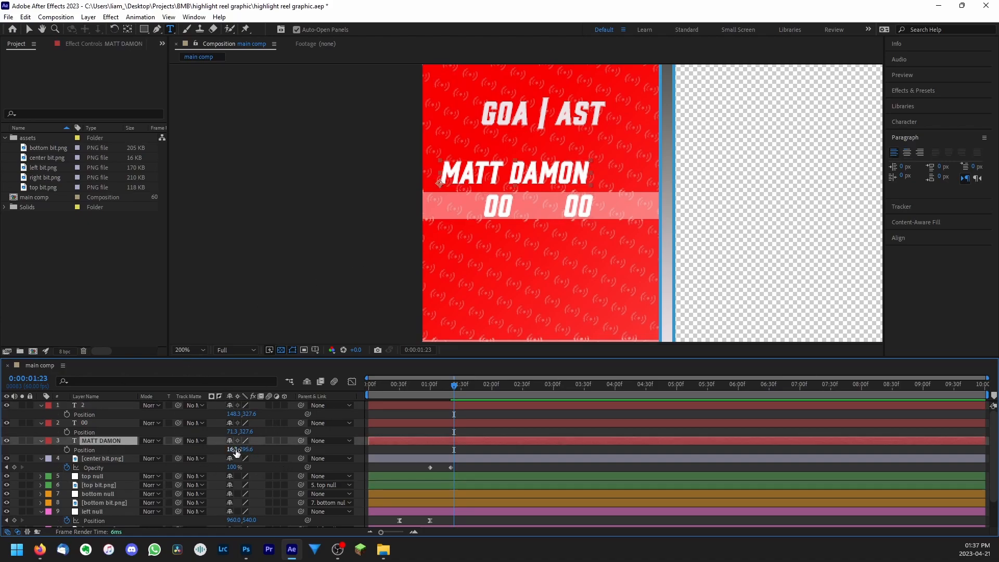
pyautogui.moveTo(235, 449); pyautogui.dragTo(227, 453)
pyautogui.click(261, 476)
pyautogui.scroll(-4, 592, 223)
pyautogui.moveTo(593, 223); pyautogui.dragTo(522, 182)
pyautogui.scroll(2, 484, 180)
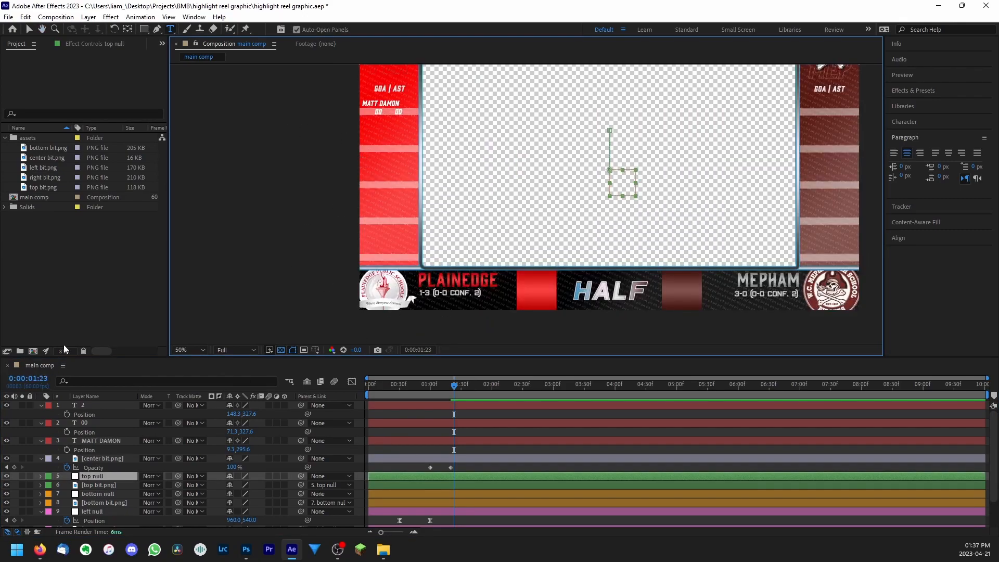
# Duplicate the name and both 00 layers and move the copies to the second band, name at Y 437.6 and numbers at Y 469.6
pyautogui.click(107, 440)
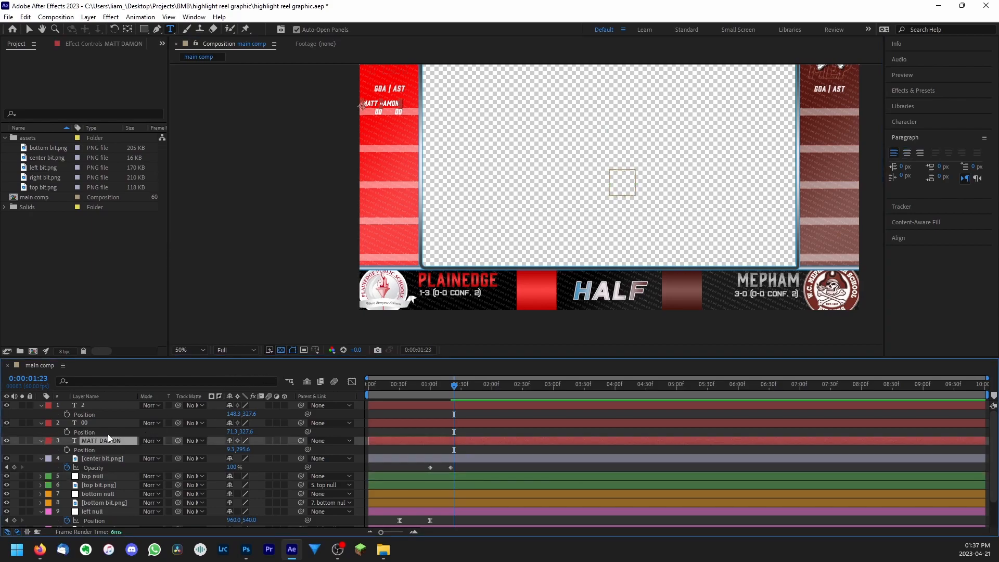
pyautogui.keyDown('shift'); pyautogui.click(93, 406); pyautogui.keyUp('shift')
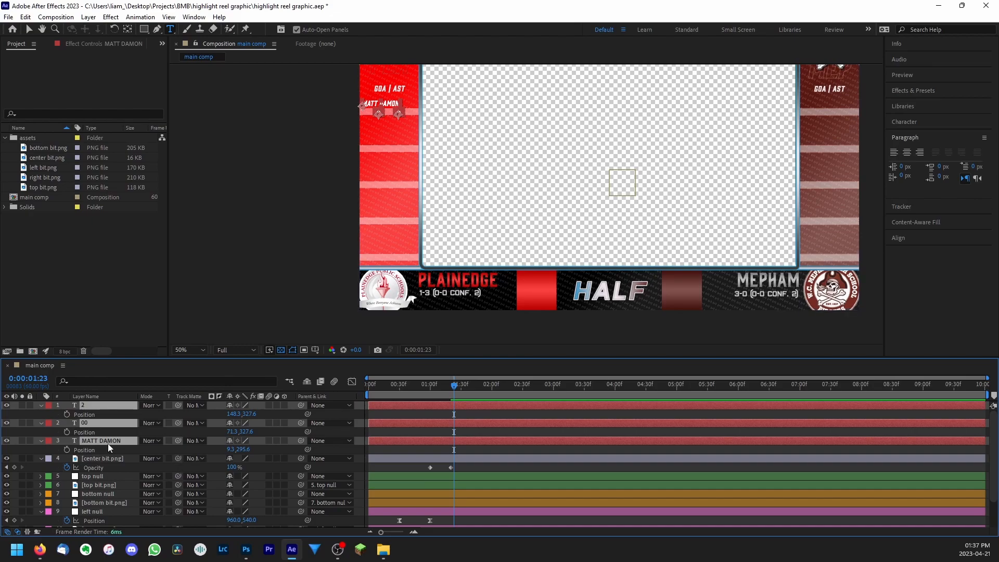
pyautogui.hotkey('ctrl', 'd')
pyautogui.moveTo(105, 460); pyautogui.dragTo(103, 411)
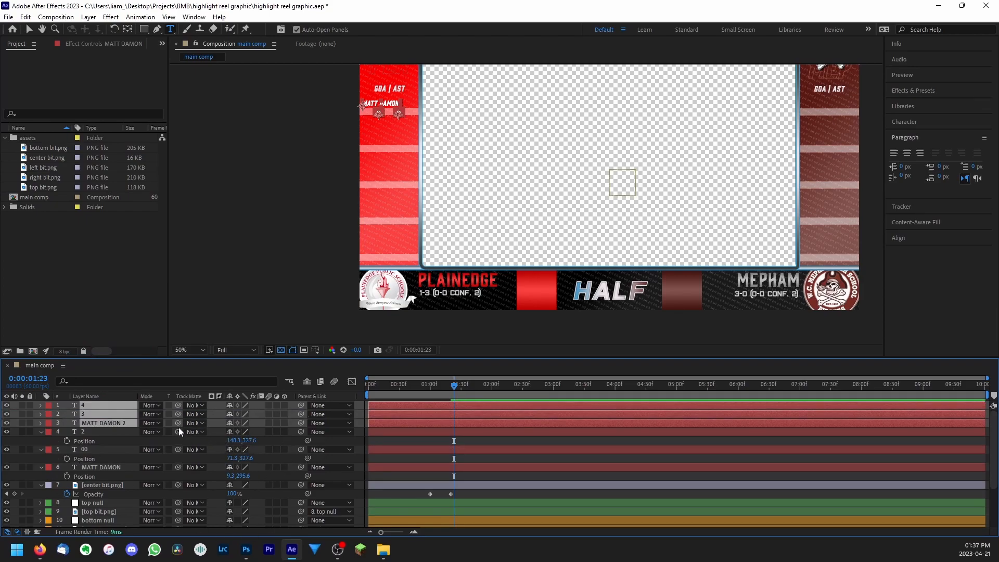
pyautogui.press('p')
pyautogui.moveTo(248, 415); pyautogui.dragTo(308, 430)
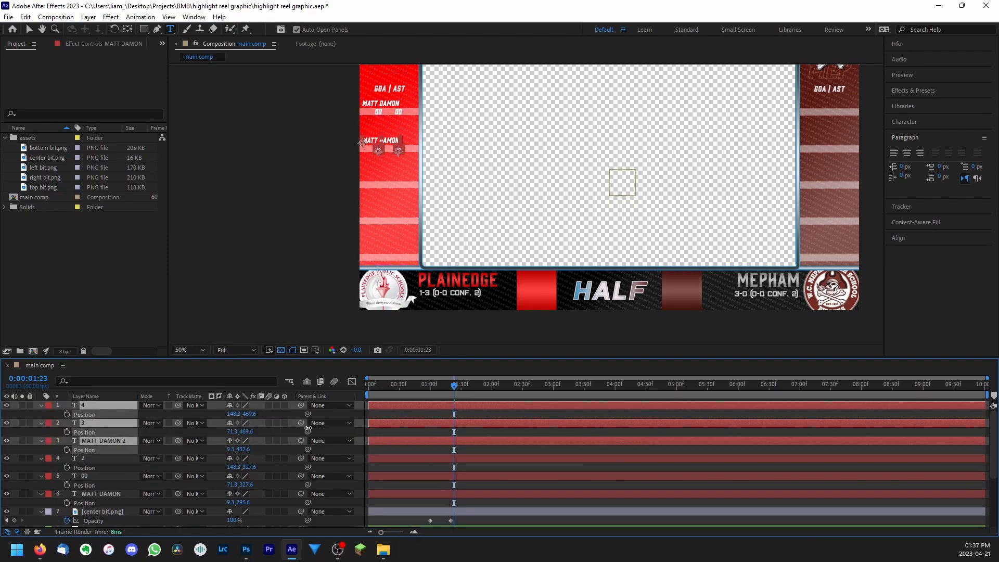
# Duplicate the second row's name and number layers and move the copies to the third band, with the numbers at Y 608.6
pyautogui.scroll(2, 433, 168)
pyautogui.press('space')
pyautogui.moveTo(284, 122); pyautogui.dragTo(602, 245)
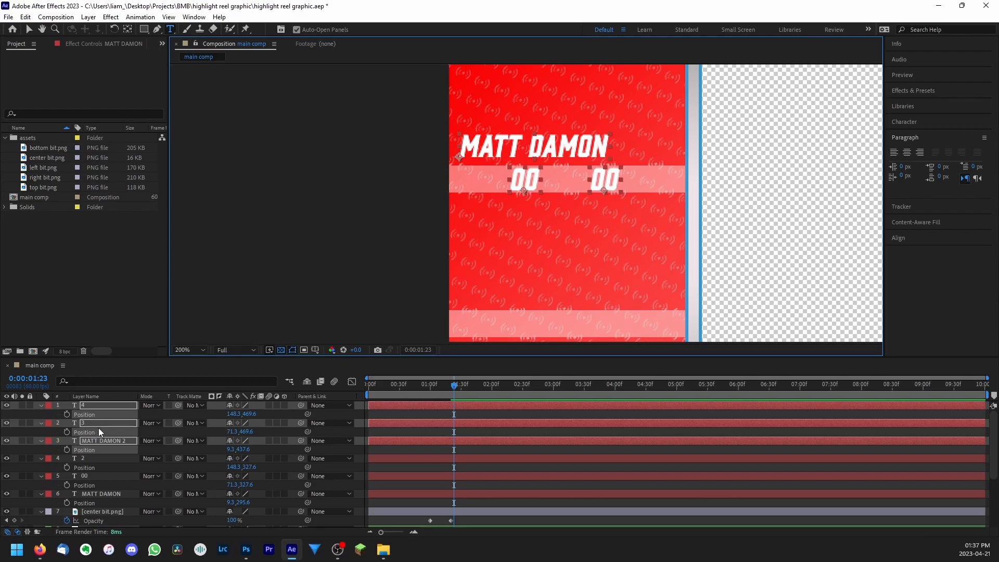
pyautogui.hotkey('ctrl', 'd')
pyautogui.moveTo(101, 459); pyautogui.dragTo(103, 414)
pyautogui.press('p')
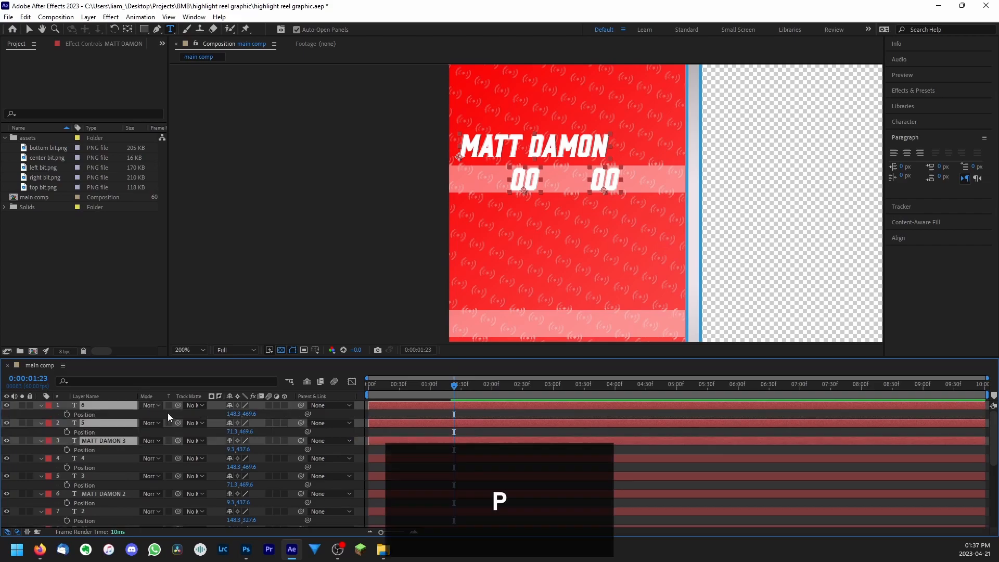
pyautogui.moveTo(249, 415); pyautogui.dragTo(309, 429)
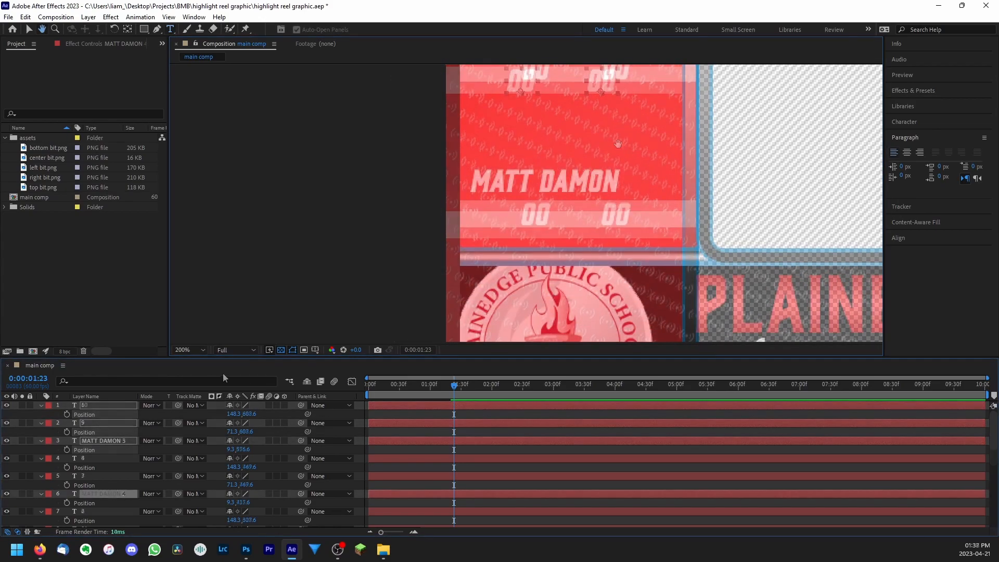
# Fit the whole composition in view and play it from the start to check how the text behaves during the slide-in
pyautogui.click(186, 351)
pyautogui.click(198, 165)
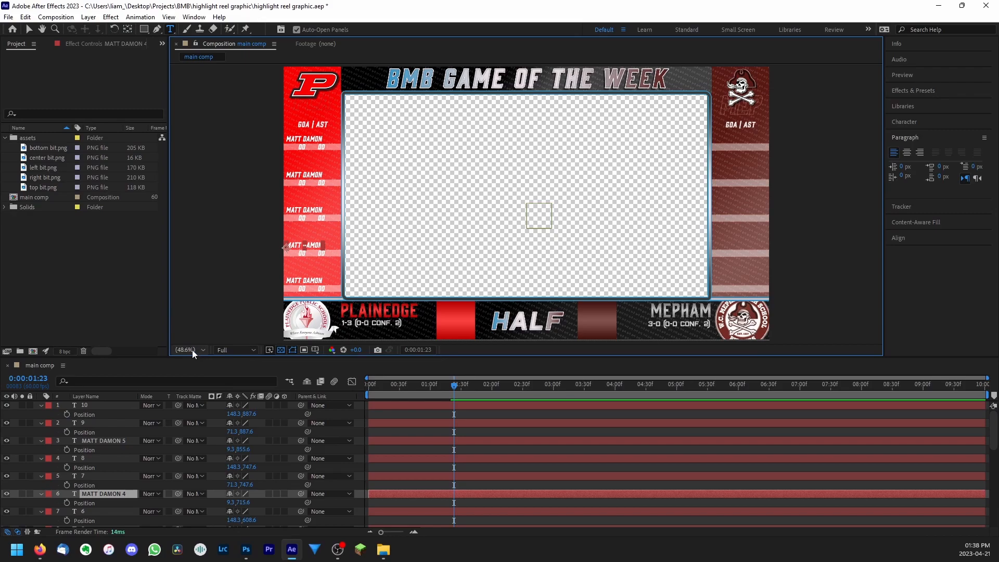
pyautogui.click(104, 431)
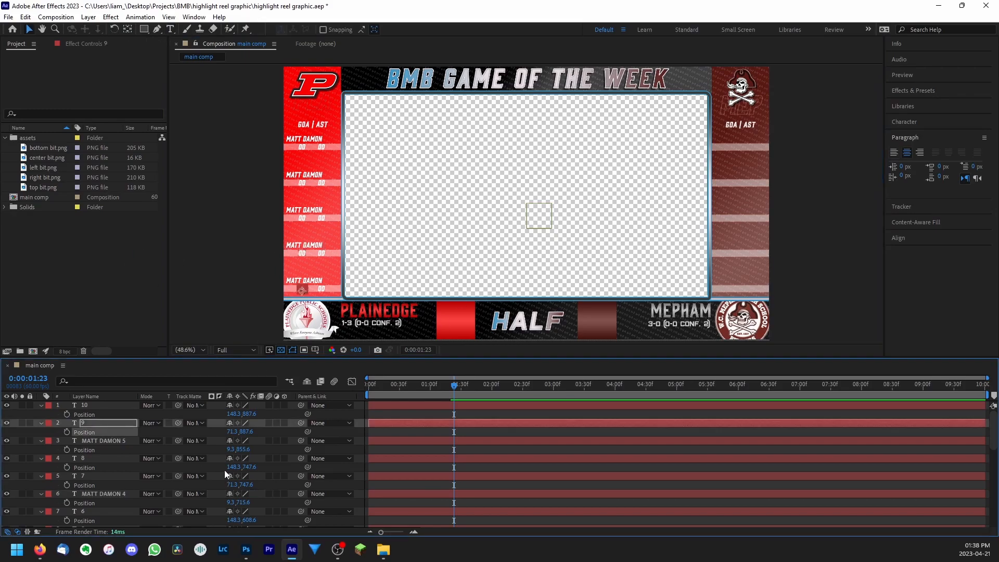
pyautogui.press('space')
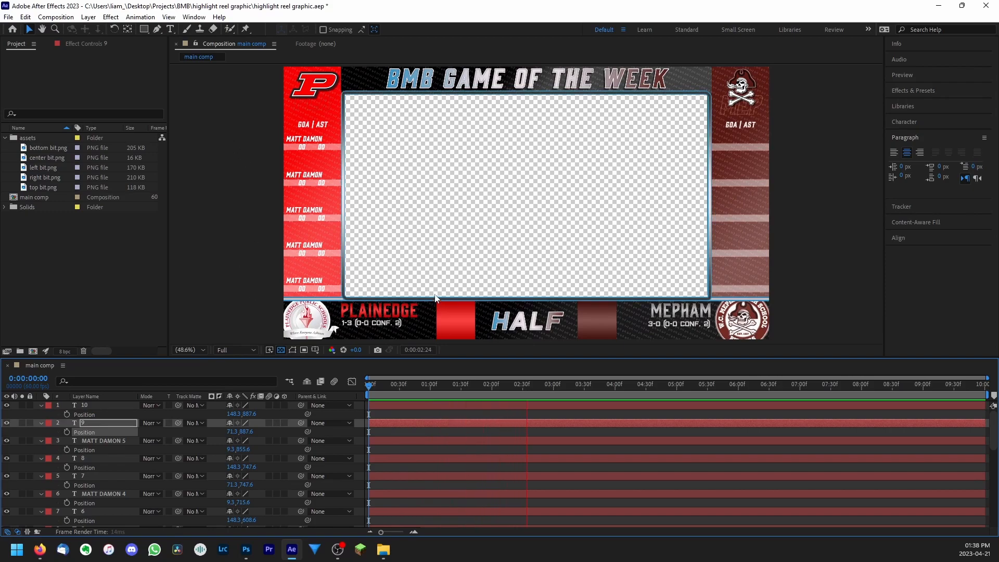
pyautogui.press('space')
# Select all 15 name and number text layers, parent them to the left null and scrub back to check the movement
pyautogui.scroll(-10, 109, 427)
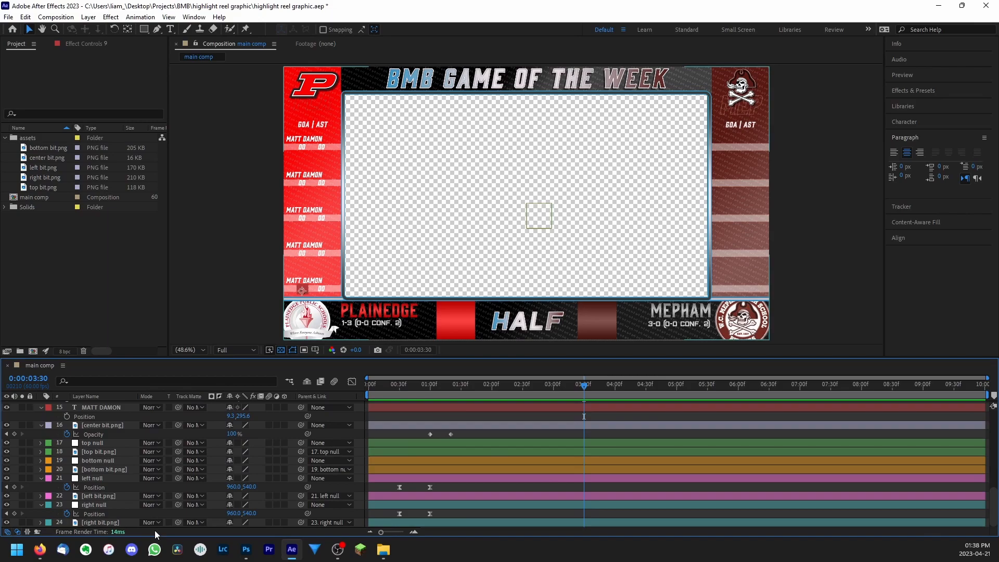
pyautogui.scroll(10, 167, 437)
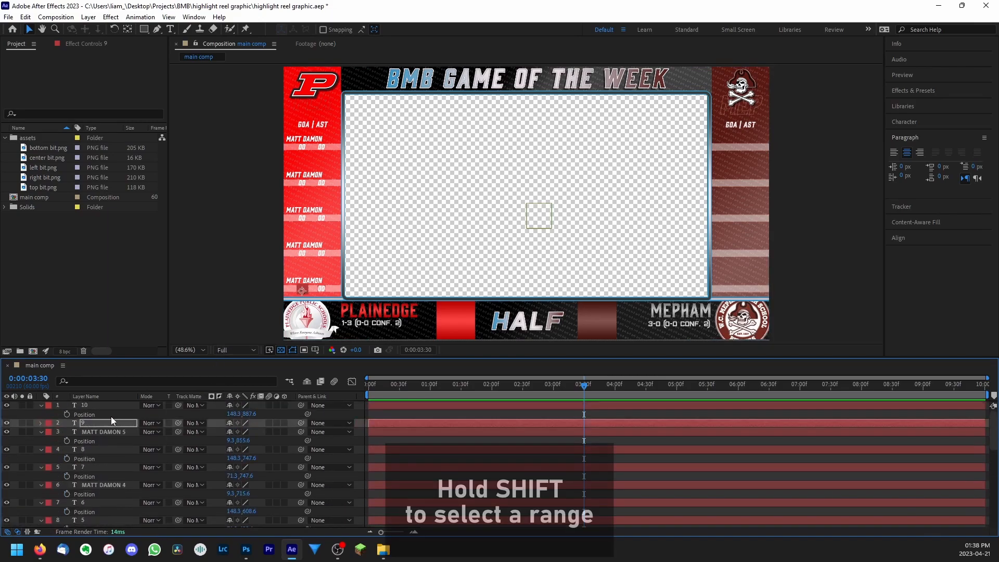
pyautogui.click(98, 408)
pyautogui.scroll(-10, 109, 421)
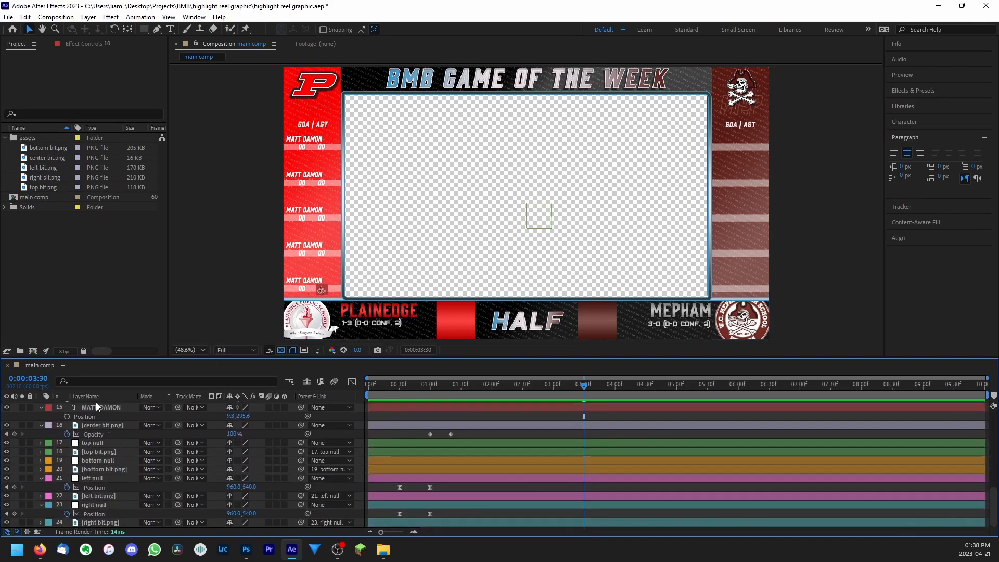
pyautogui.keyDown('shift'); pyautogui.click(98, 408); pyautogui.keyUp('shift')
pyautogui.scroll(3, 135, 442)
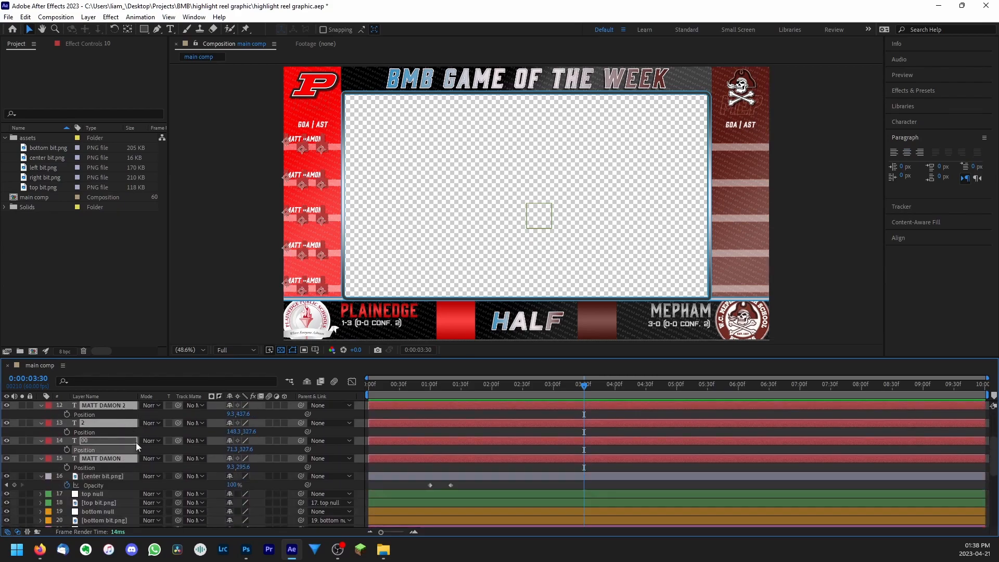
pyautogui.scroll(1, 229, 454)
pyautogui.scroll(-1, 260, 463)
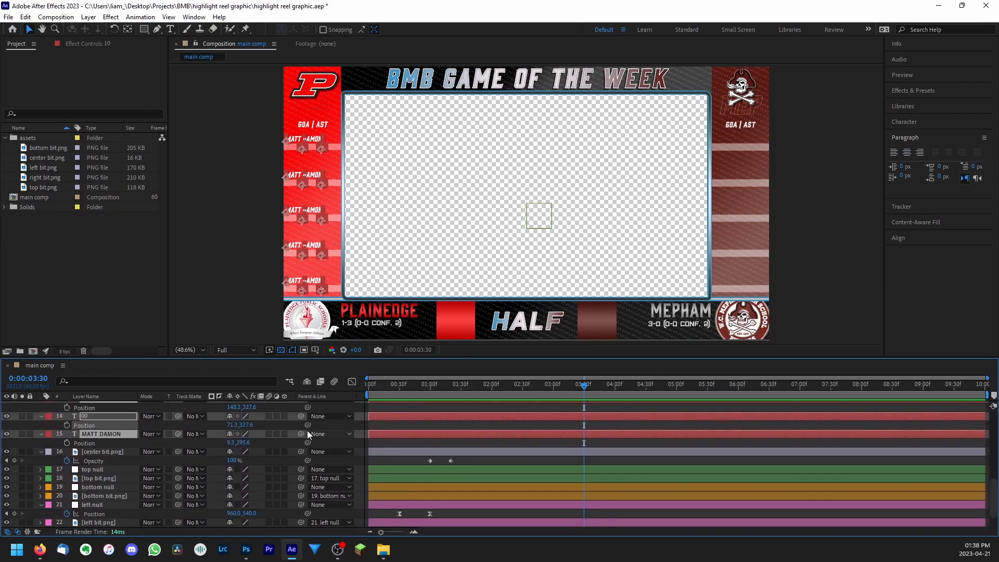
pyautogui.moveTo(301, 434); pyautogui.dragTo(117, 507)
pyautogui.click(530, 392)
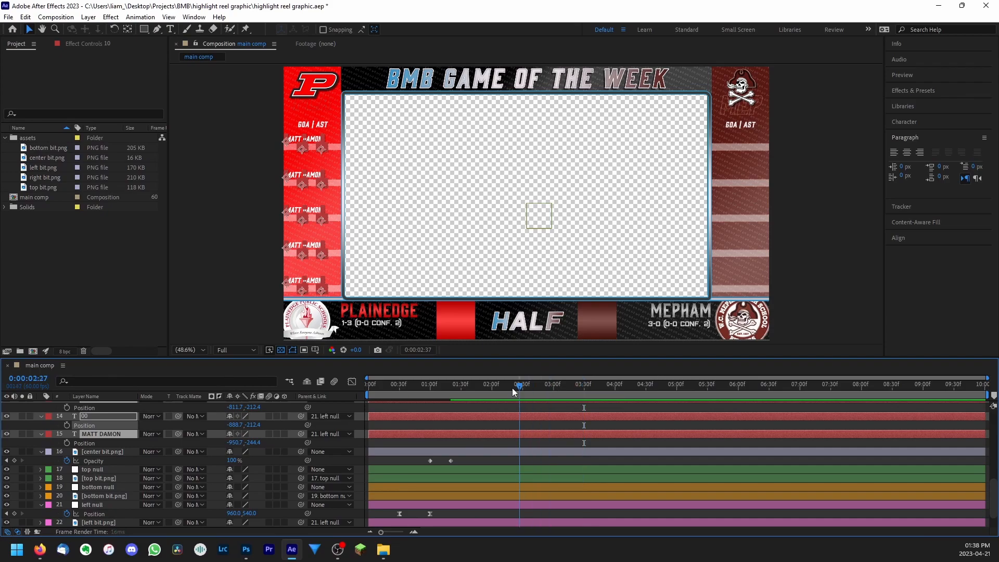
# Duplicate all 15 selected name and number text layers and move the copies above the originals in the layer stack
pyautogui.moveTo(457, 388)
pyautogui.mouseDown()
pyautogui.moveTo(383, 387)
pyautogui.moveTo(457, 383)
pyautogui.mouseUp()
pyautogui.scroll(1, 114, 458)
pyautogui.scroll(4, 130, 466)
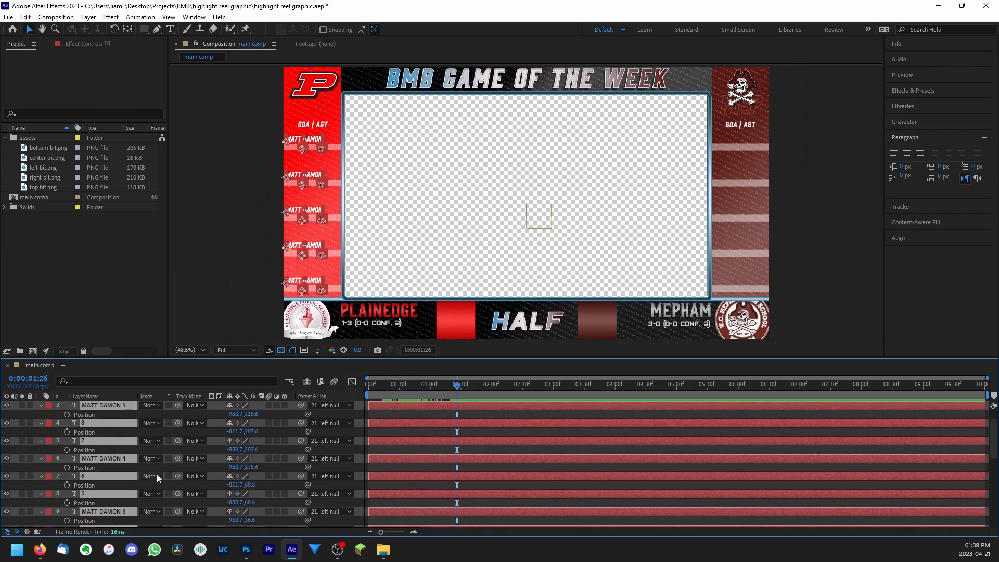
pyautogui.scroll(1, 119, 449)
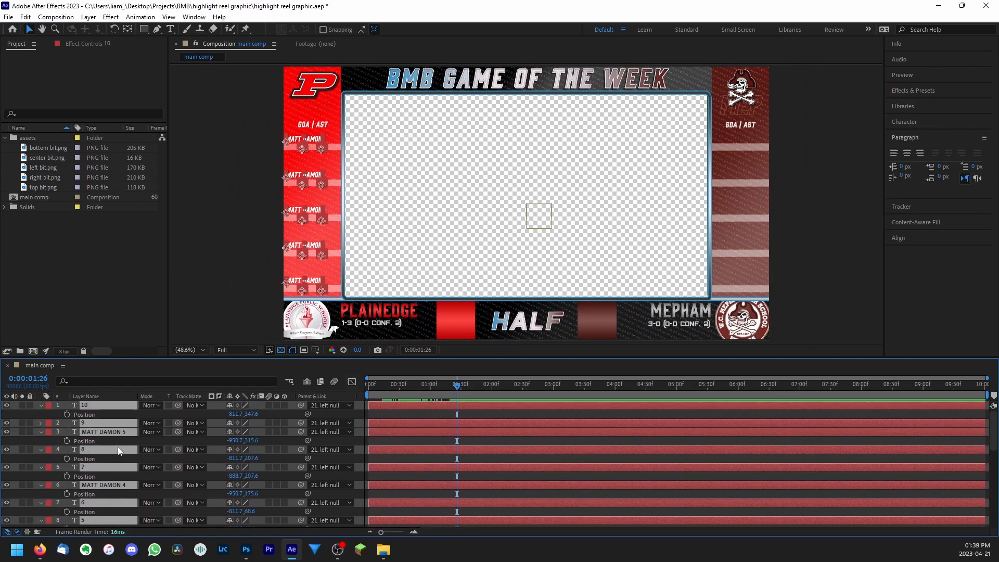
pyautogui.hotkey('ctrl', 'd')
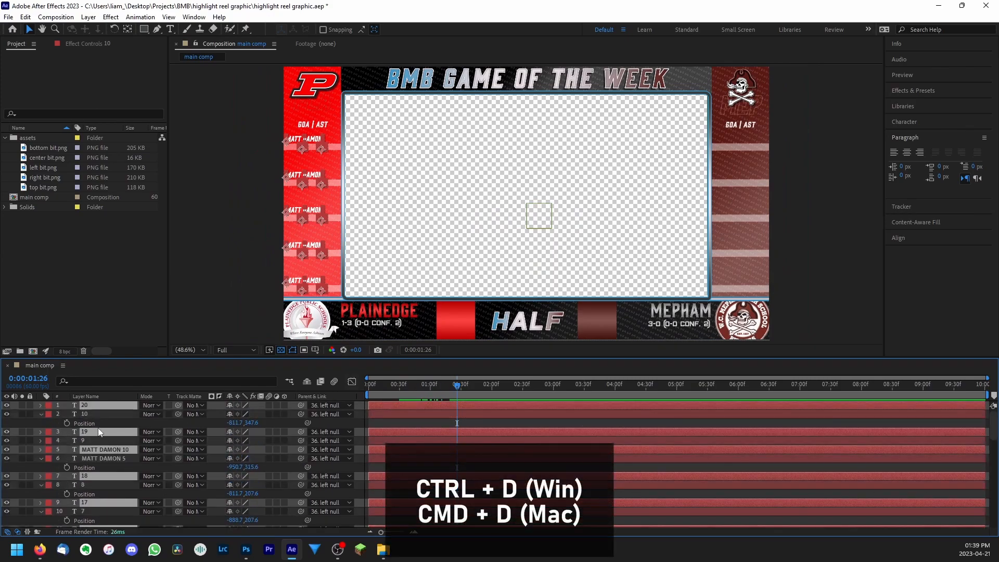
pyautogui.moveTo(94, 431); pyautogui.dragTo(92, 411)
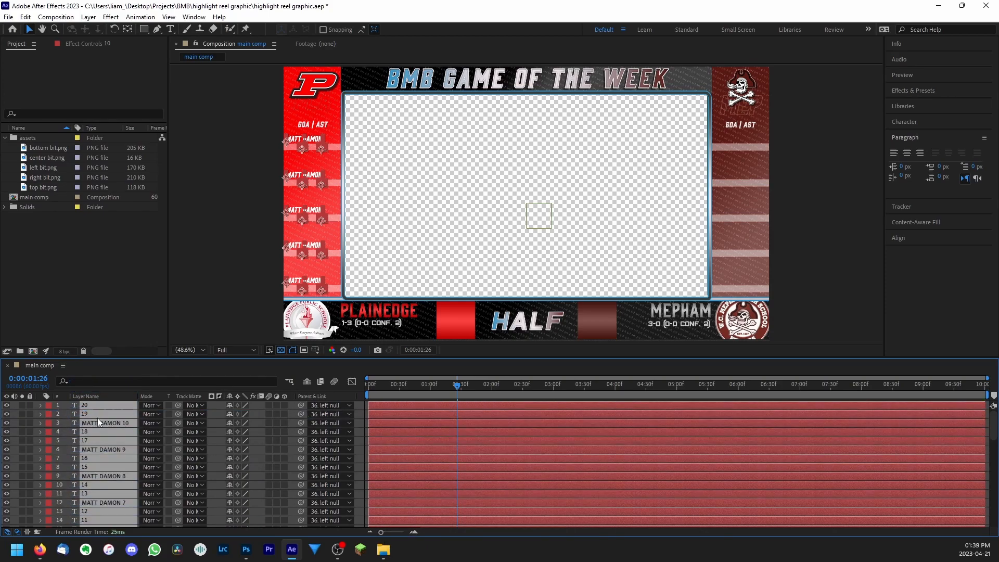
# Show the copies' Position values and move them together onto the right panel, with names at X 744.3 and numbers at X 806.3 and 883.3
pyautogui.press('p')
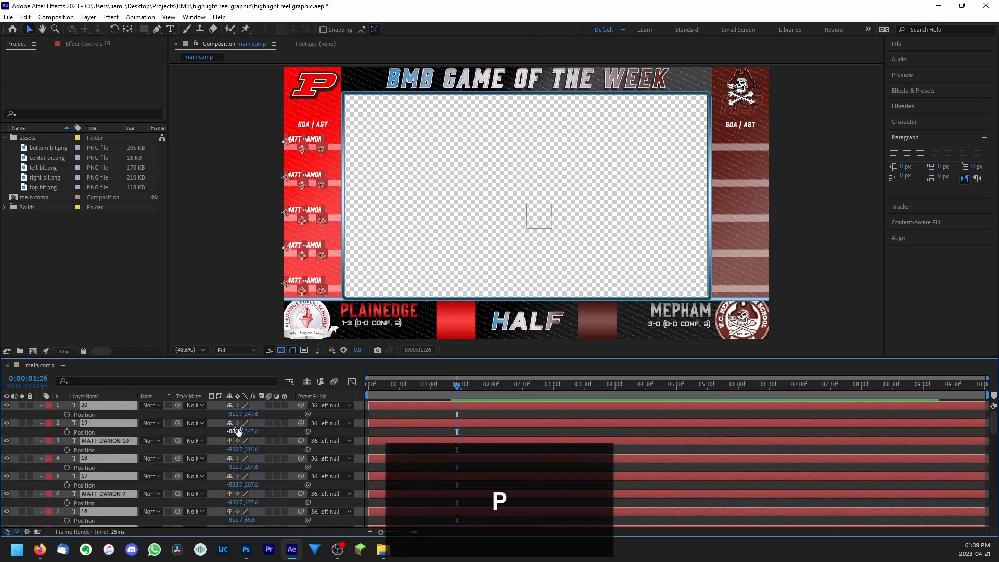
pyautogui.moveTo(377, 443); pyautogui.dragTo(516, 441)
pyautogui.moveTo(242, 431); pyautogui.dragTo(444, 448)
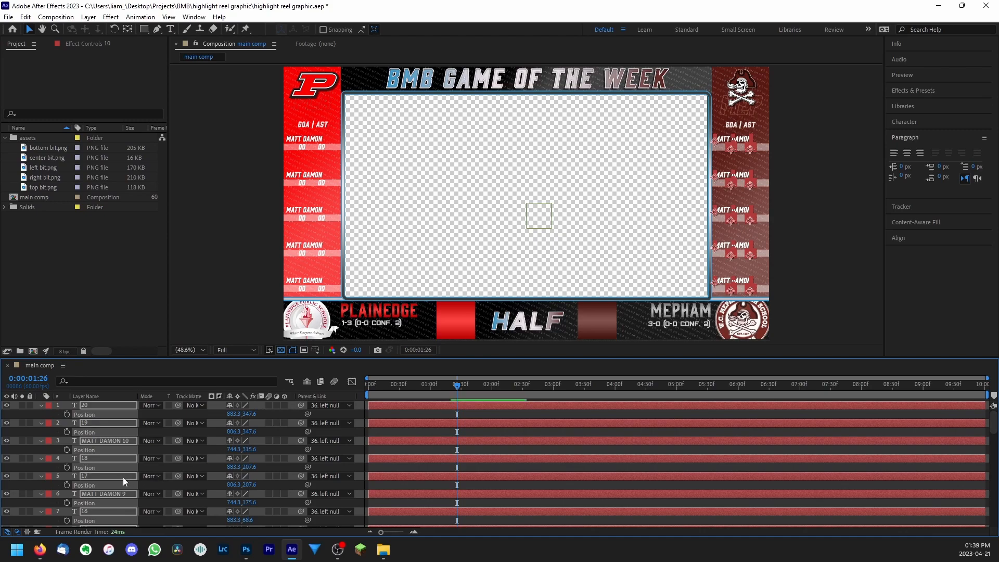
pyautogui.scroll(-5, 123, 477)
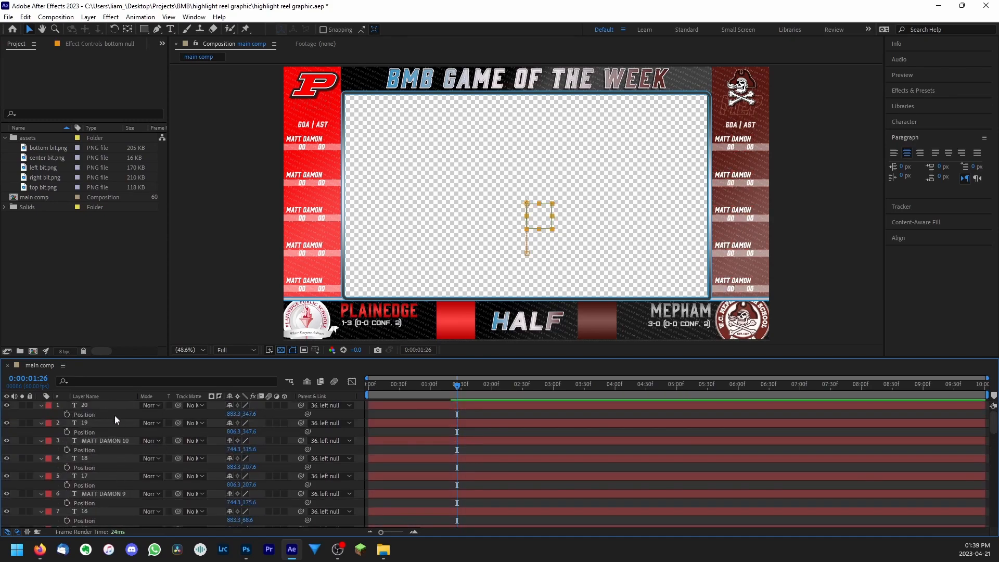
# Select the 15 duplicated text layers on the right panel and parent them to the right null
pyautogui.click(95, 405)
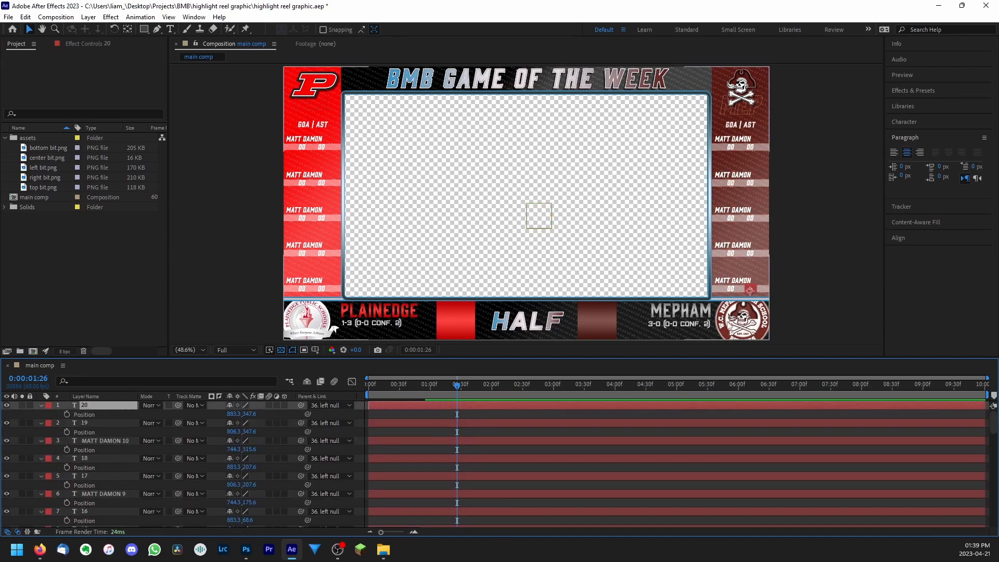
pyautogui.scroll(-10, 132, 460)
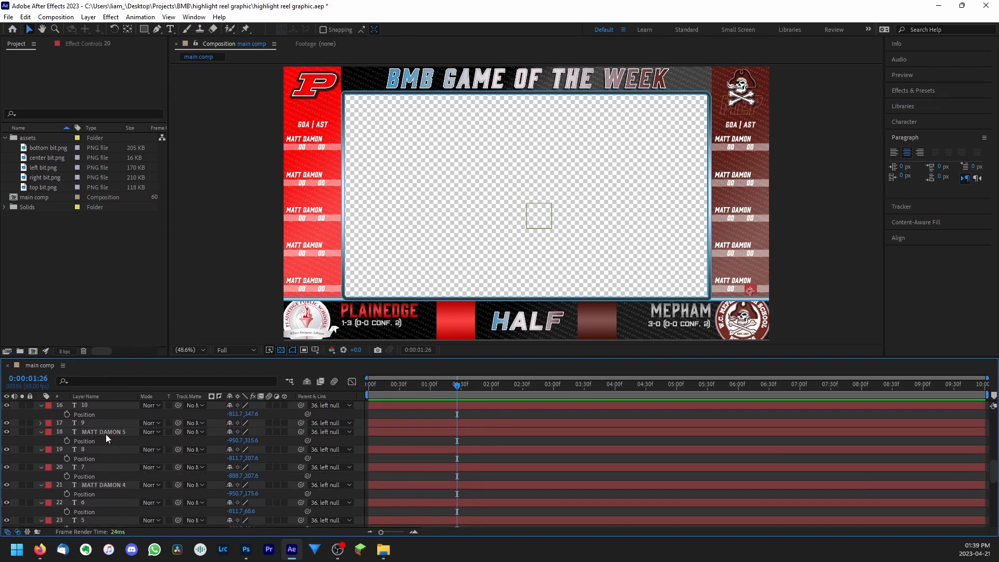
pyautogui.keyDown('shift'); pyautogui.click(105, 433); pyautogui.keyUp('shift')
pyautogui.scroll(1, 106, 433)
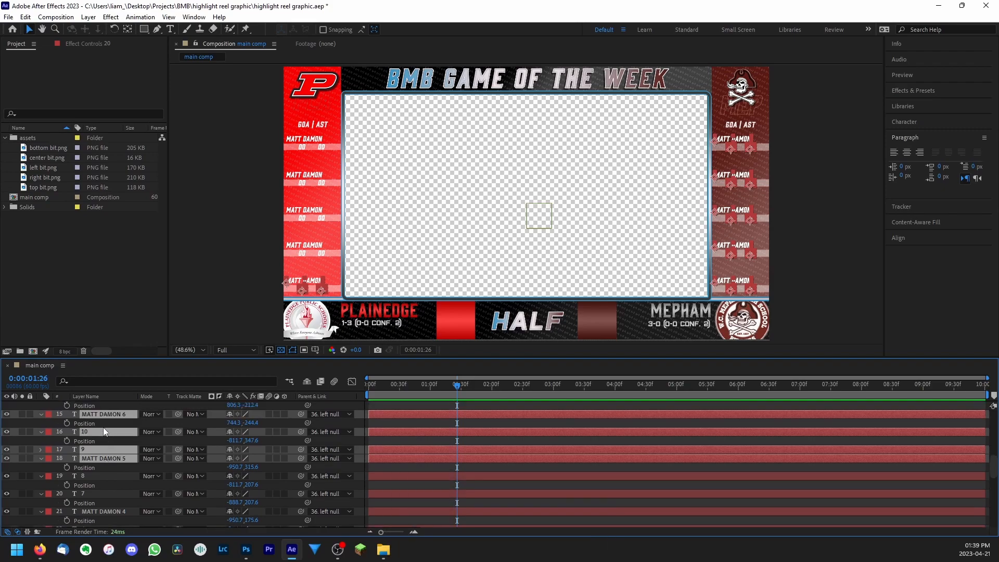
pyautogui.click(103, 414)
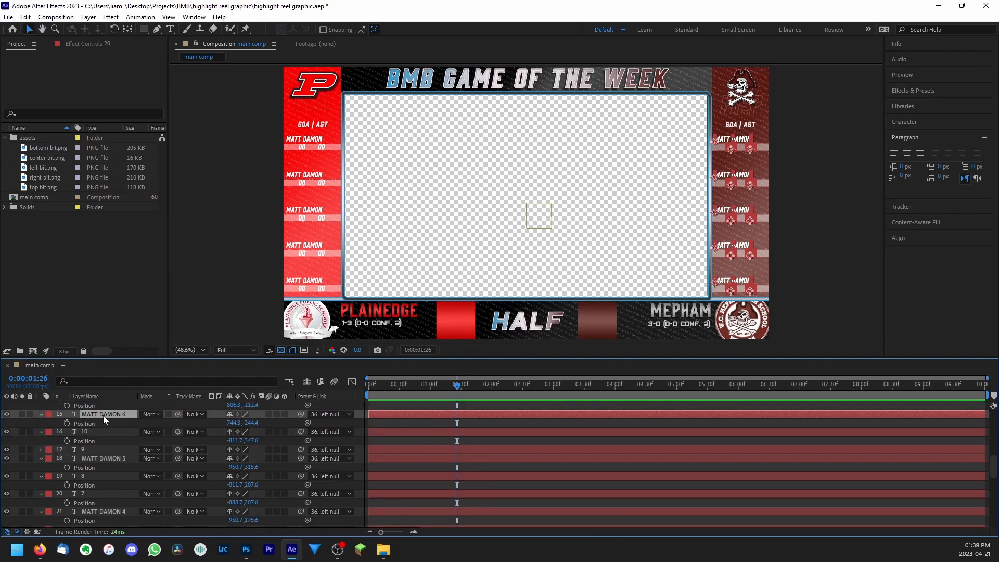
pyautogui.scroll(1, 109, 434)
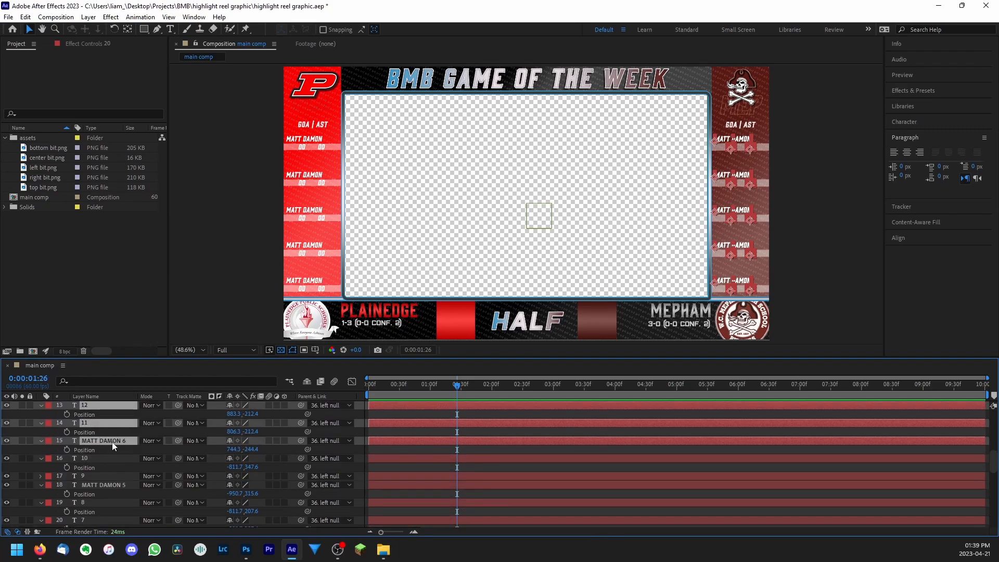
pyautogui.scroll(8, 113, 448)
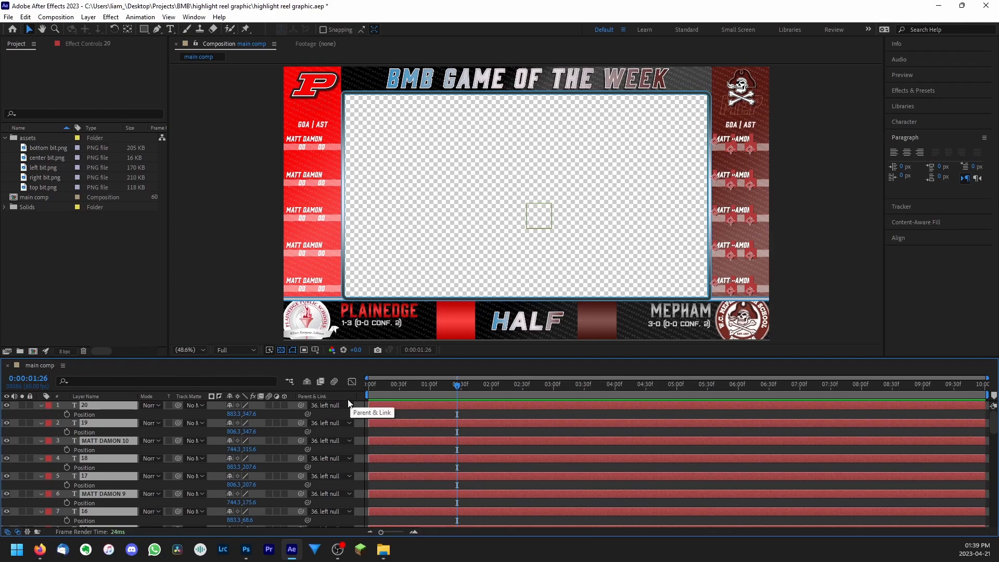
pyautogui.click(337, 405)
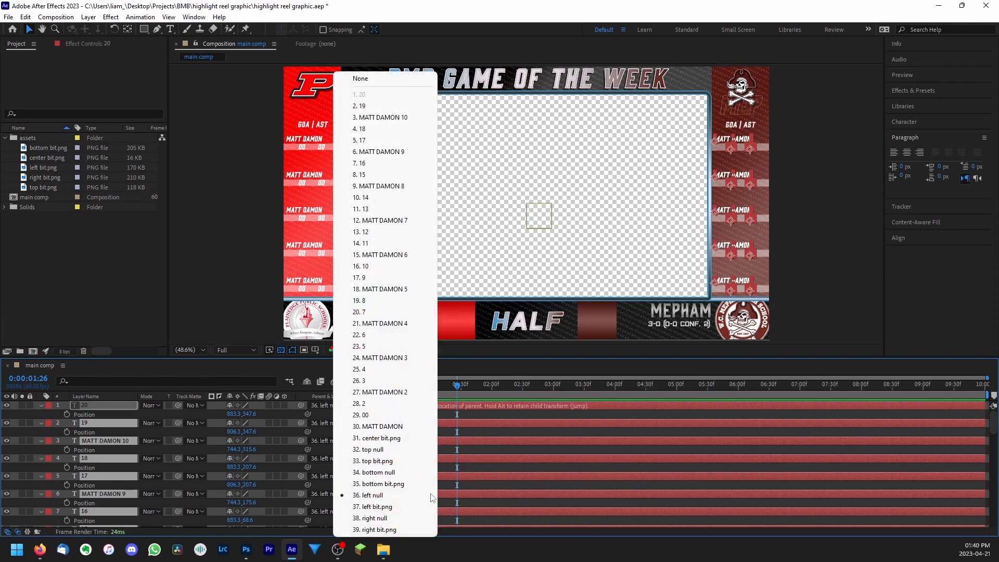
pyautogui.click(390, 519)
# Deselect the text layers and scrub back through the slide-in to check that the right-side text moves with its panel
pyautogui.scroll(-10, 167, 463)
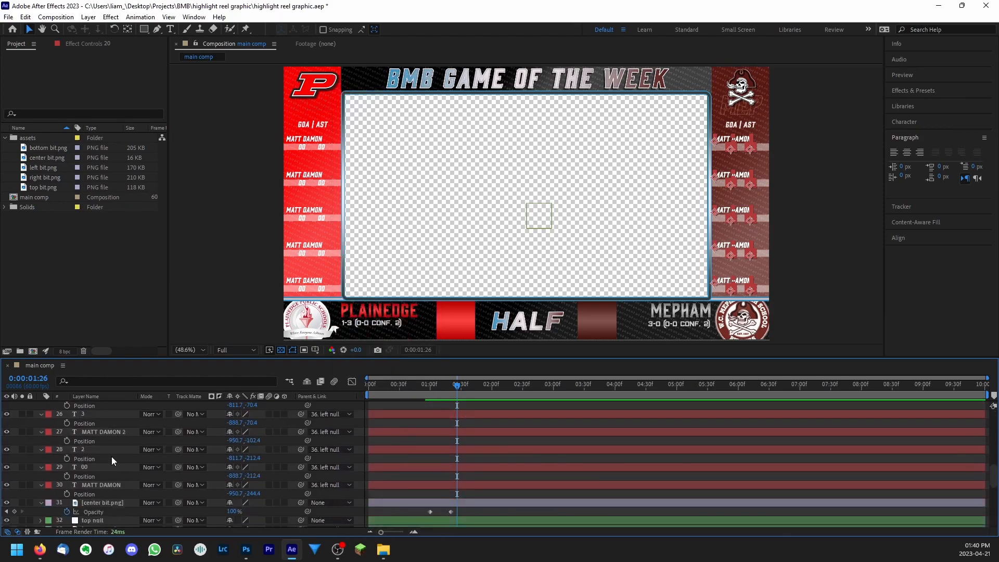
pyautogui.click(102, 453)
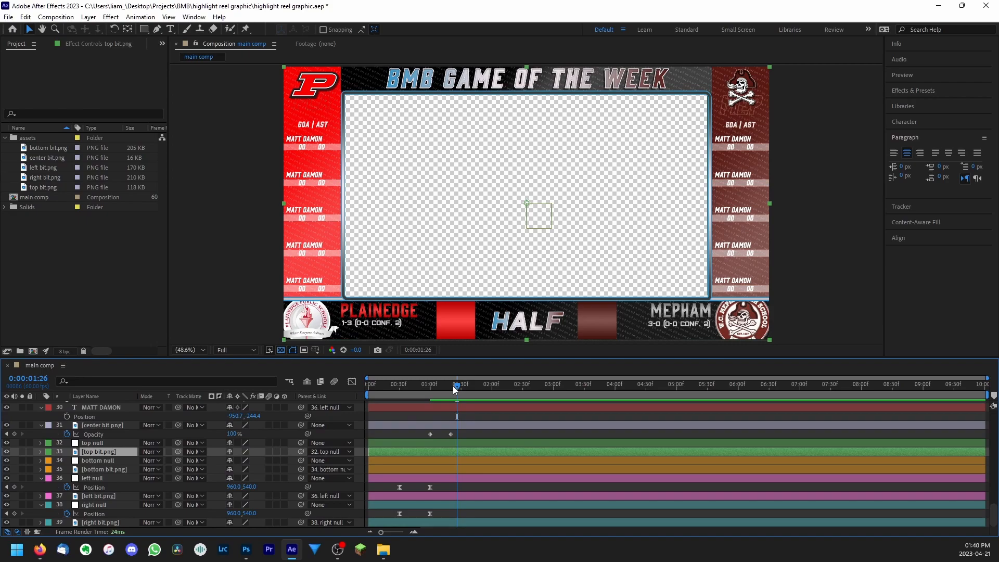
pyautogui.moveTo(456, 390); pyautogui.dragTo(408, 397)
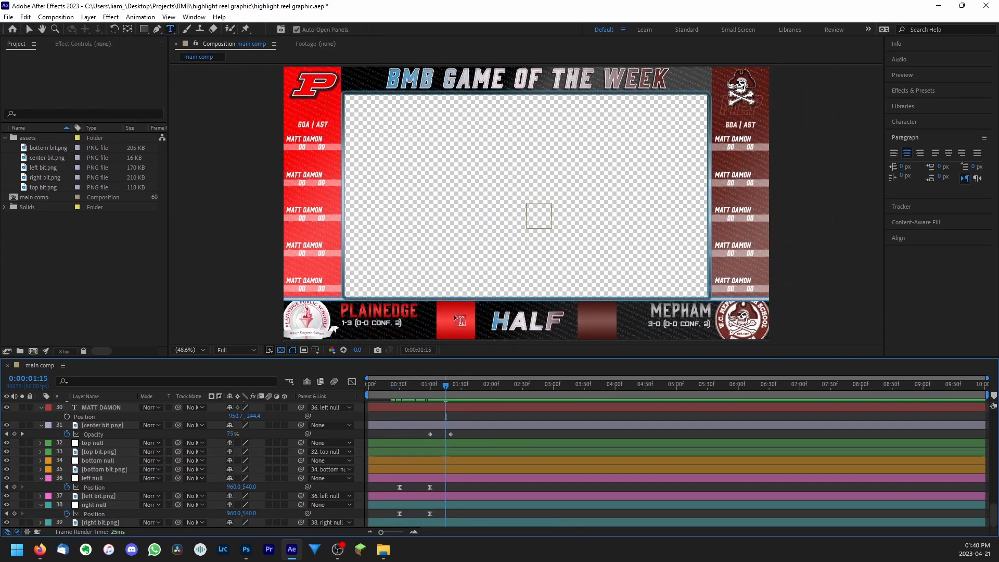
# Add a new text layer reading 28 in the red score box of the bottom bar
pyautogui.scroll(10, 101, 461)
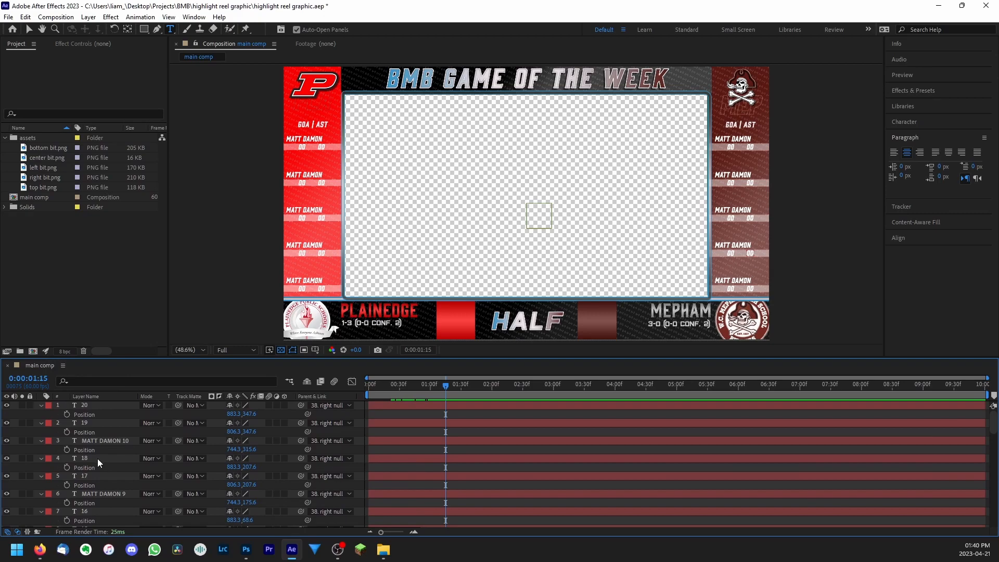
pyautogui.click(454, 316)
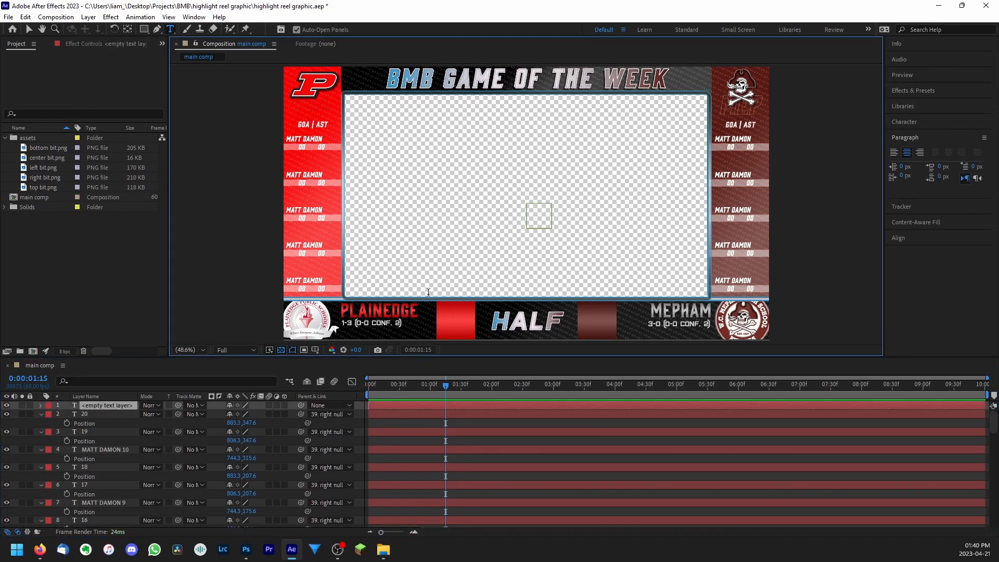
pyautogui.write('21')
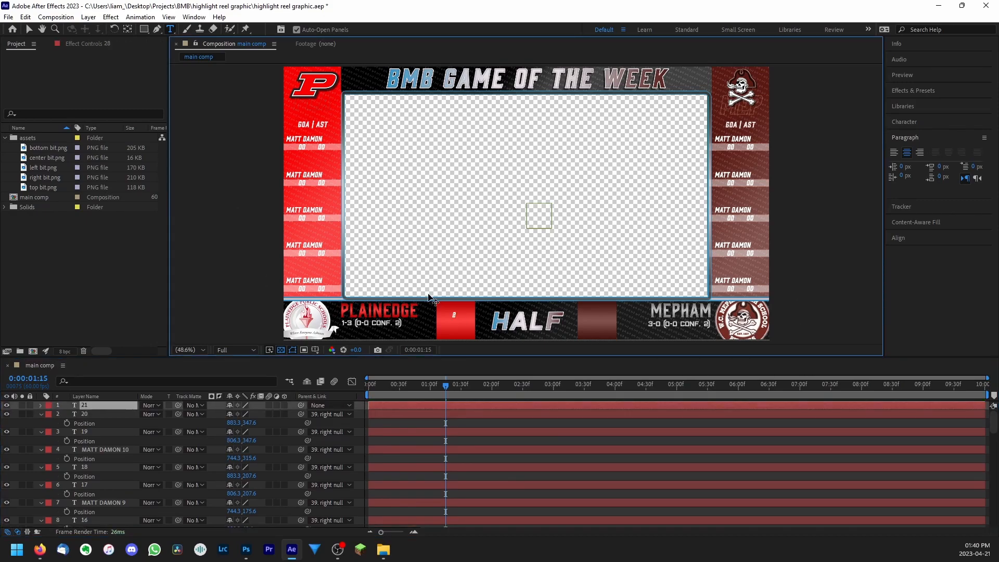
pyautogui.click(246, 550)
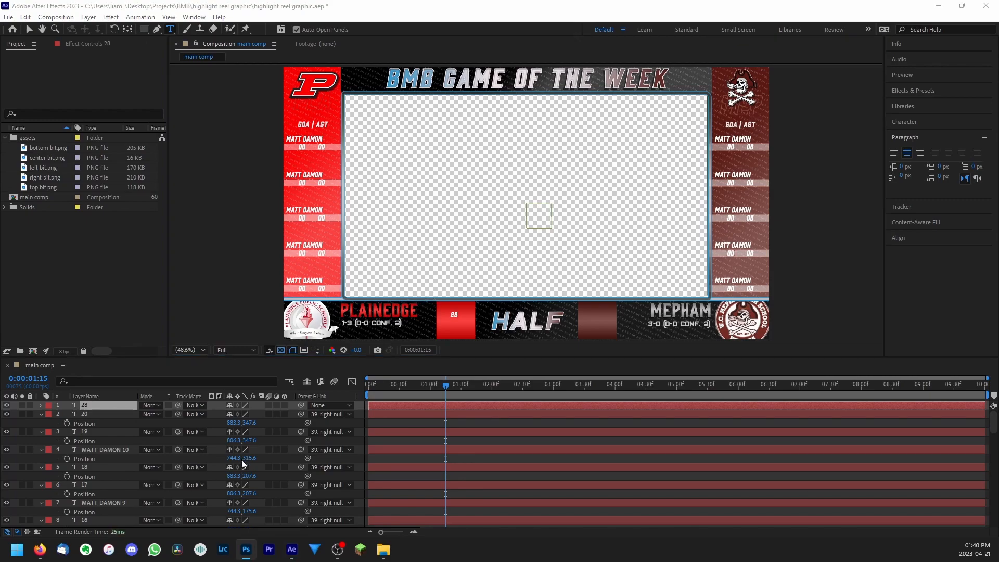
pyautogui.click(454, 316)
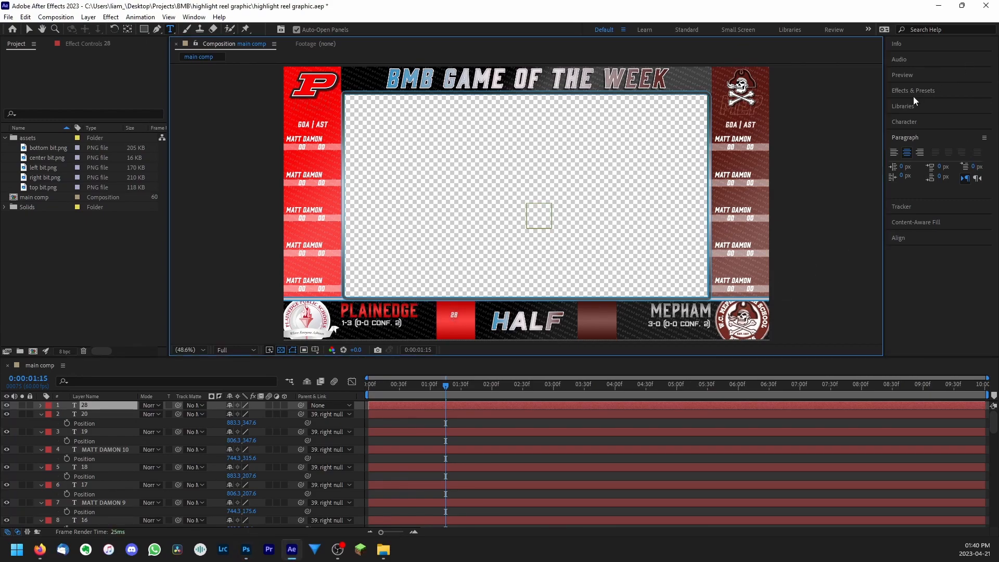
# Change the 28 score text's font to Closeness and turn off its faux bold and faux italic
pyautogui.click(929, 121)
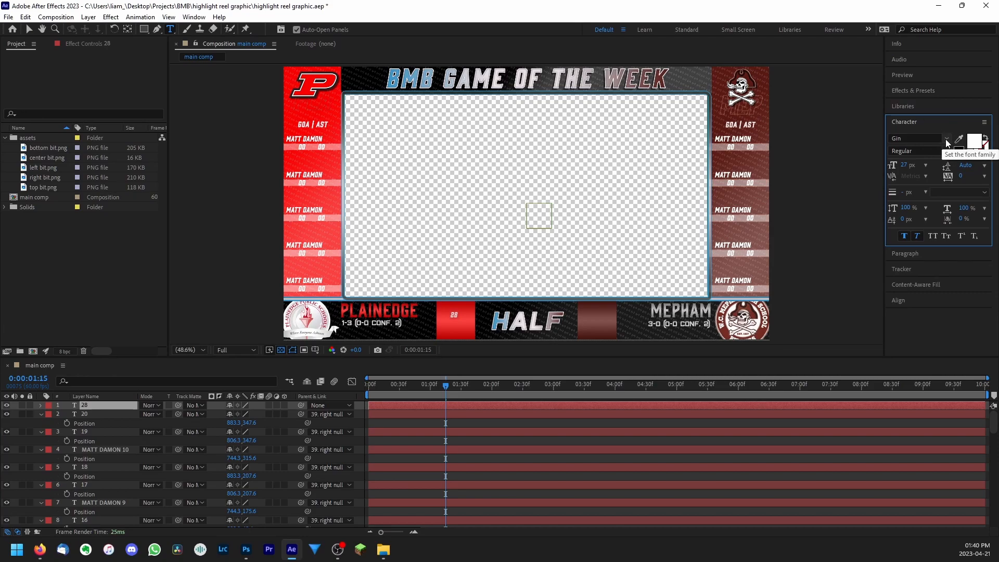
pyautogui.click(947, 138)
pyautogui.scroll(1, 850, 277)
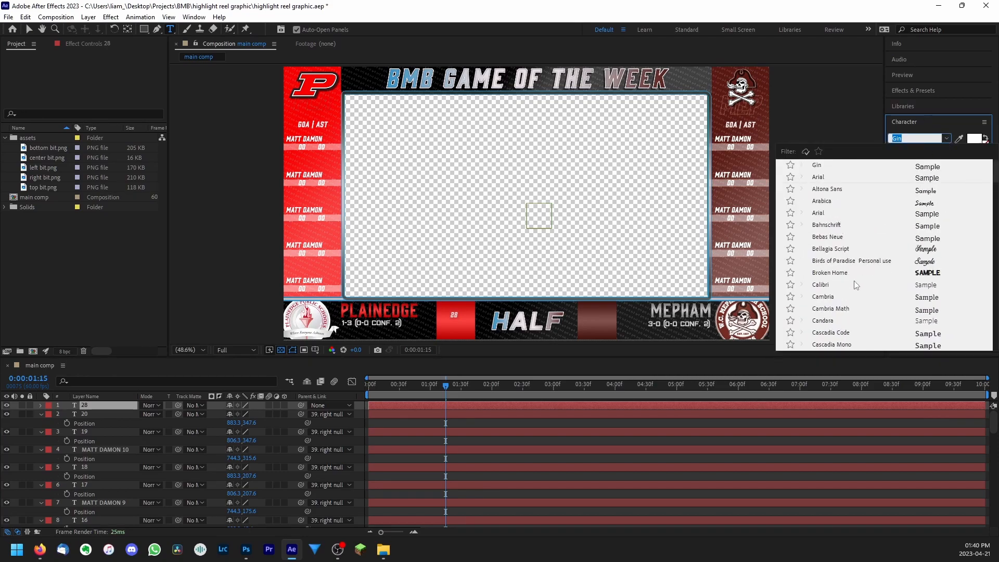
pyautogui.scroll(-1, 843, 312)
pyautogui.click(828, 317)
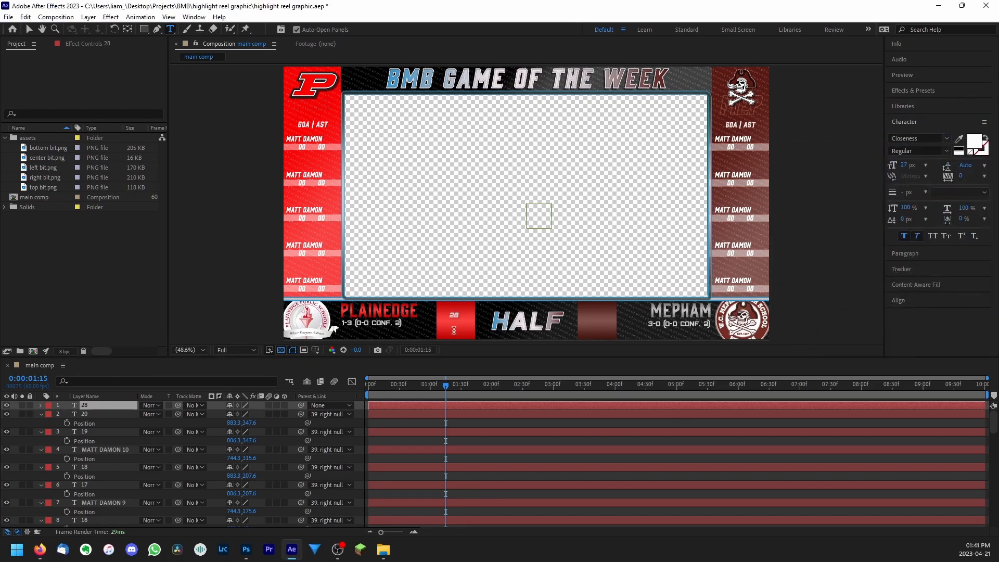
pyautogui.click(917, 237)
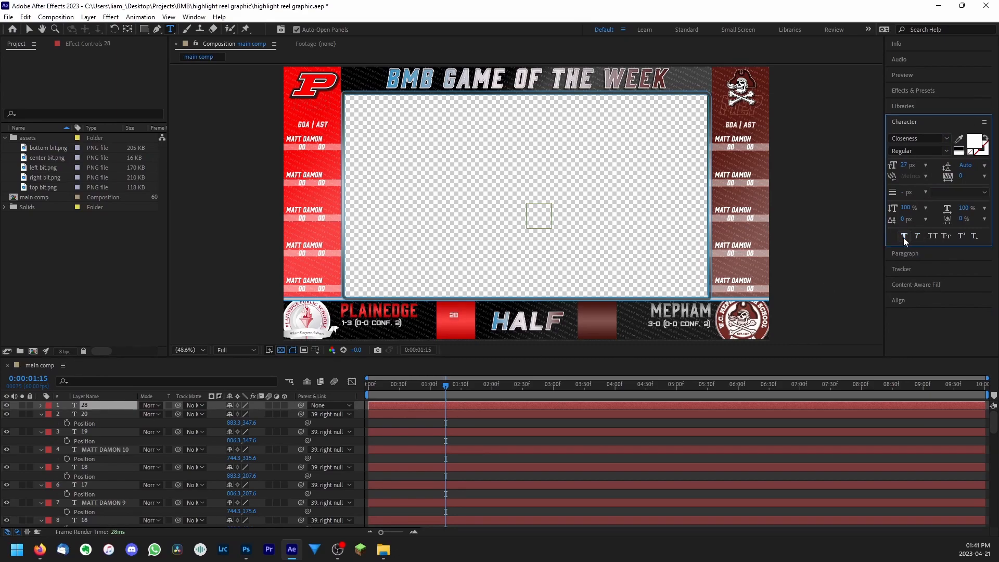
# Enlarge the 28 score text to 117 px and centre its paragraph alignment
pyautogui.moveTo(903, 166); pyautogui.dragTo(947, 166)
pyautogui.click(115, 408)
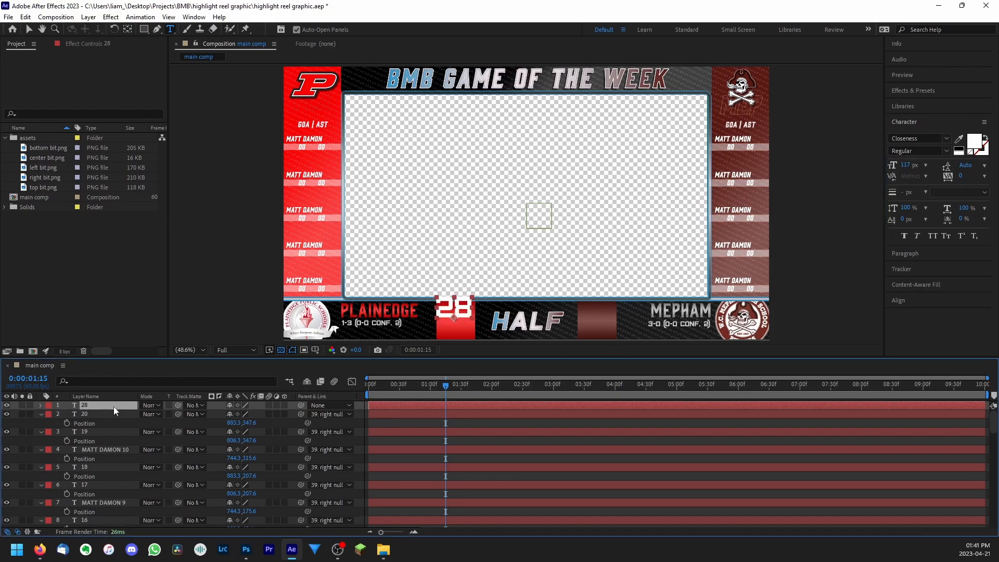
pyautogui.click(918, 255)
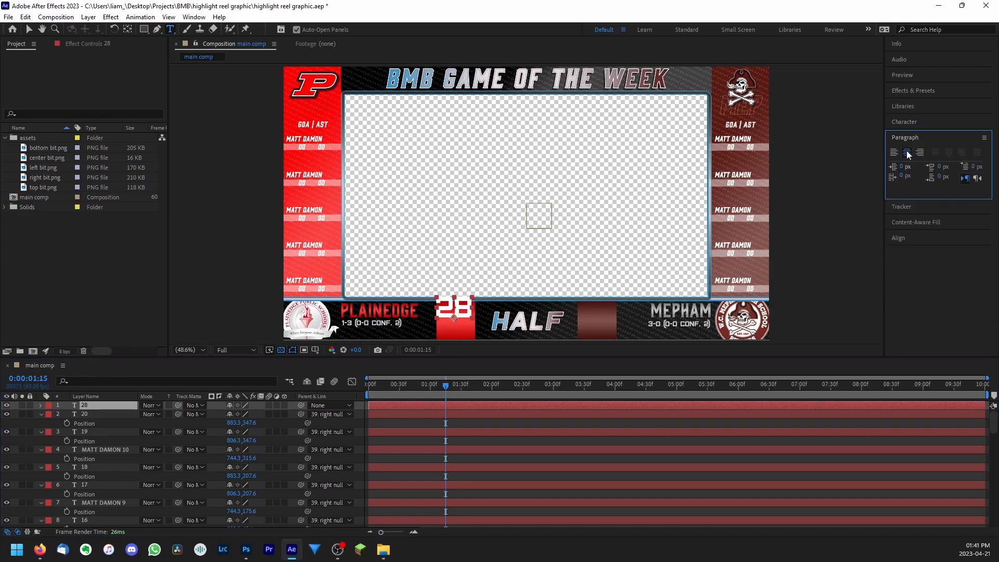
# Show the 28 layer's Position and move it into the red score box at 678.7, 1045.5
pyautogui.press('p')
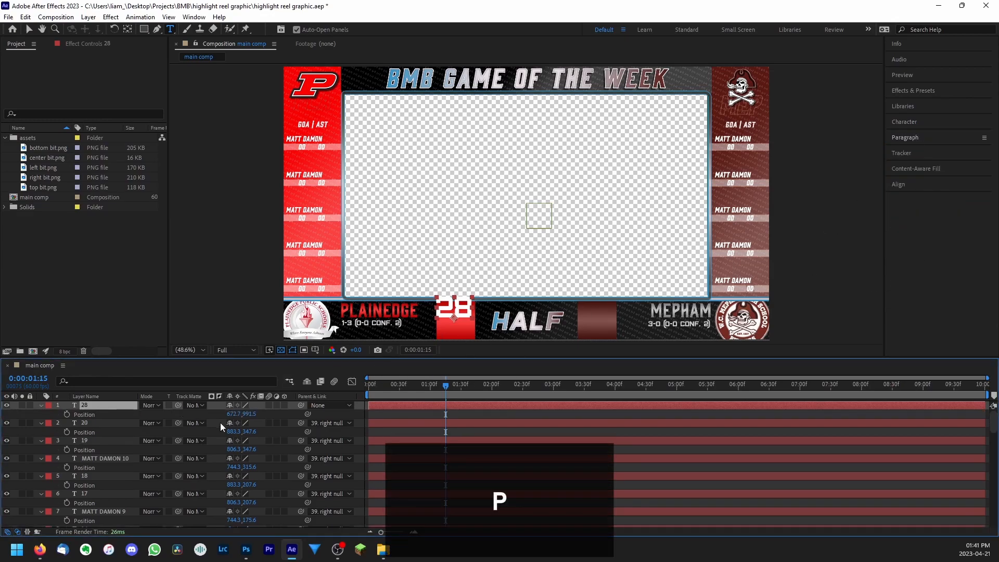
pyautogui.moveTo(234, 414); pyautogui.dragTo(277, 415)
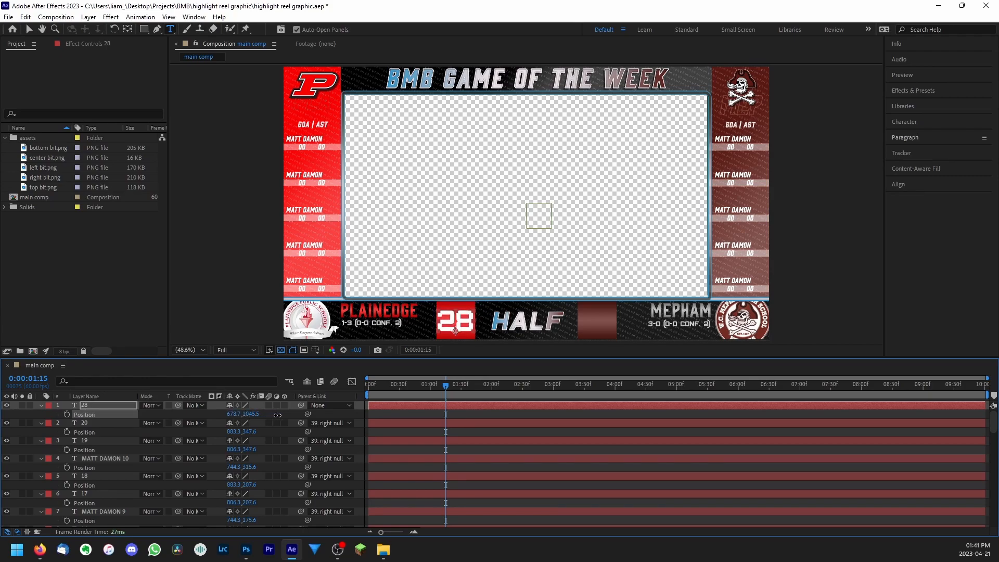
pyautogui.click(278, 421)
# Reduce the 28 score text to 96 px and raise it to Y 1036.5 so it sits centred in the red box
pyautogui.doubleClick(444, 329)
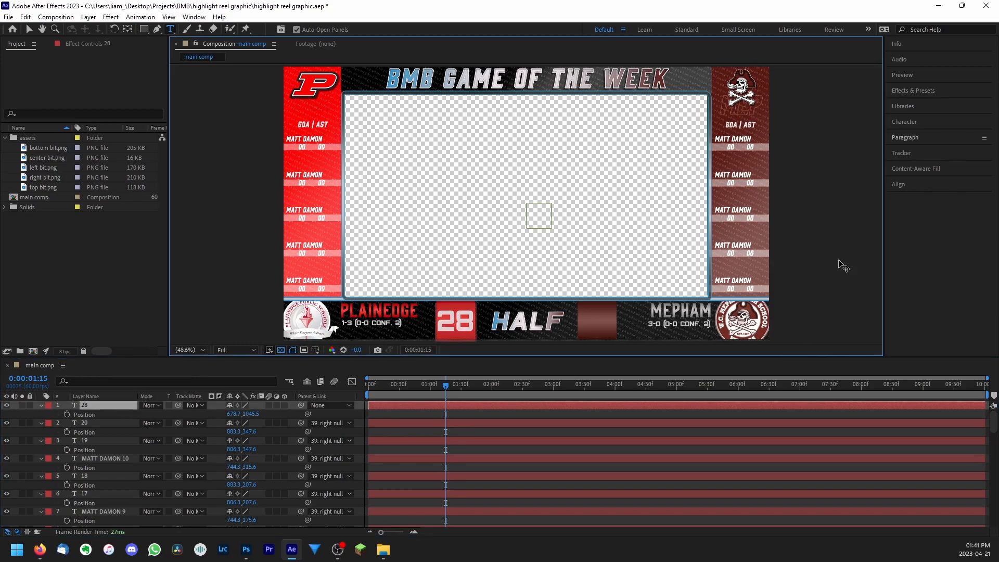
pyautogui.click(915, 125)
pyautogui.moveTo(905, 167); pyautogui.dragTo(898, 167)
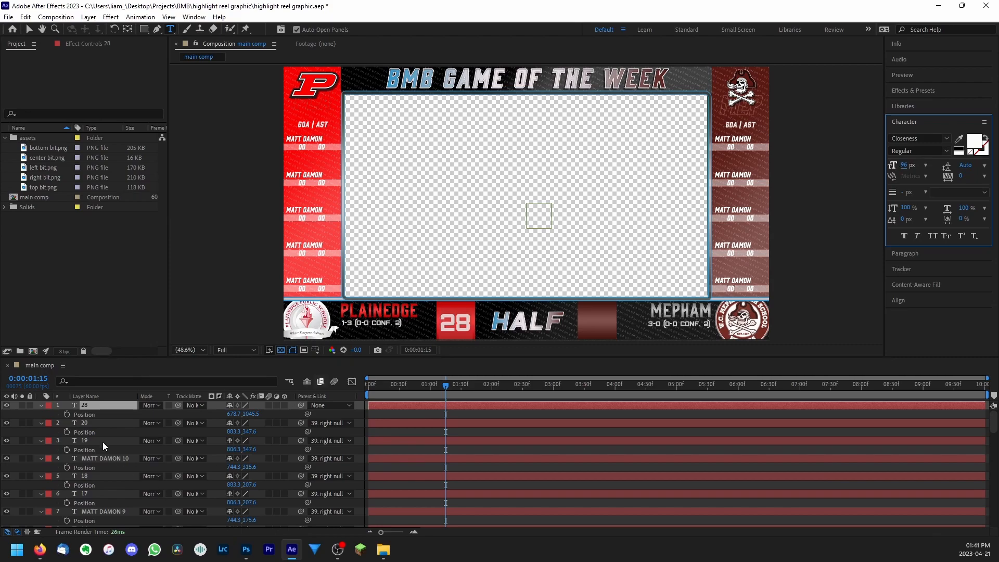
pyautogui.click(123, 405)
pyautogui.moveTo(251, 414); pyautogui.dragTo(140, 459)
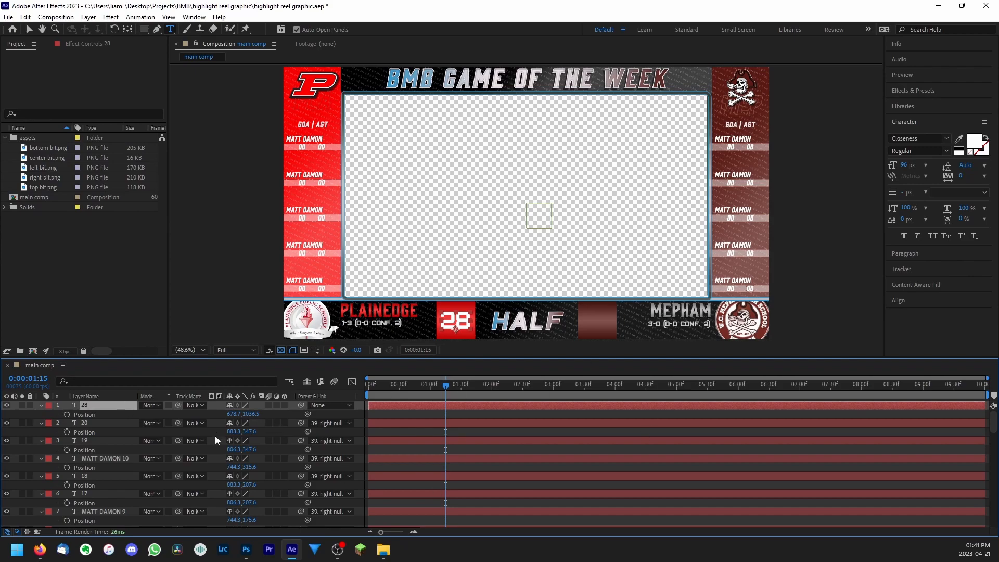
# Duplicate the 28 score layer and move the copy to X 1237.7, onto the dark red score box beside MEPHAM
pyautogui.hotkey('ctrl', 'd')
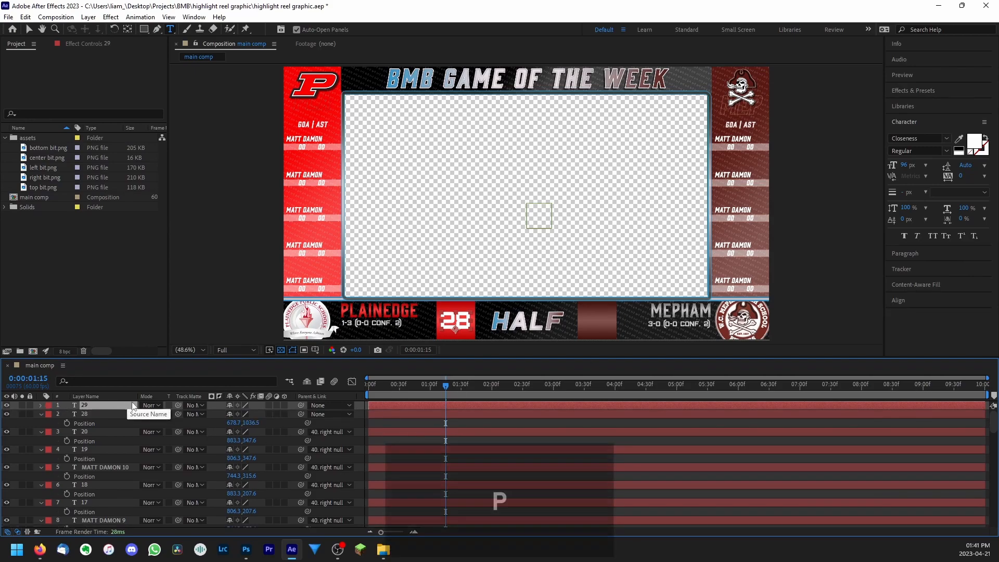
pyautogui.press('p')
pyautogui.moveTo(233, 414); pyautogui.dragTo(530, 423)
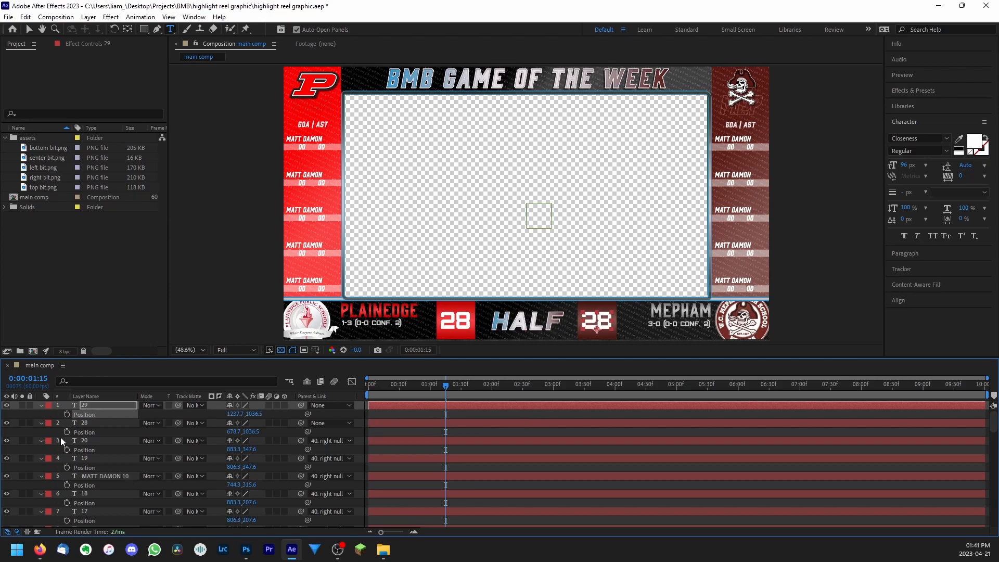
# Parent both score text layers, 28 and 29, to the bottom null so they follow the bottom bar
pyautogui.moveTo(383, 388); pyautogui.dragTo(445, 390)
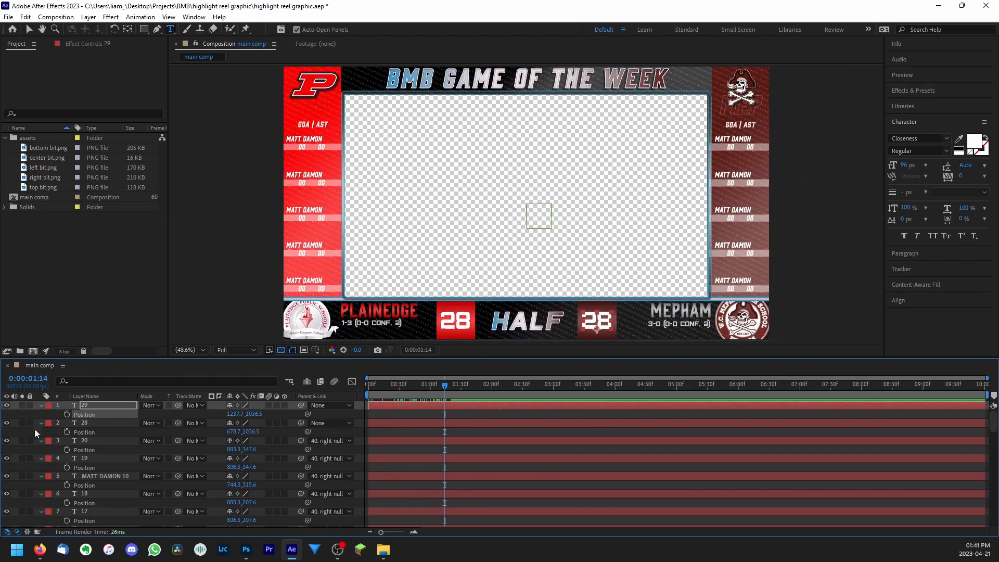
pyautogui.keyDown('ctrl'); pyautogui.click(98, 422); pyautogui.keyUp('ctrl')
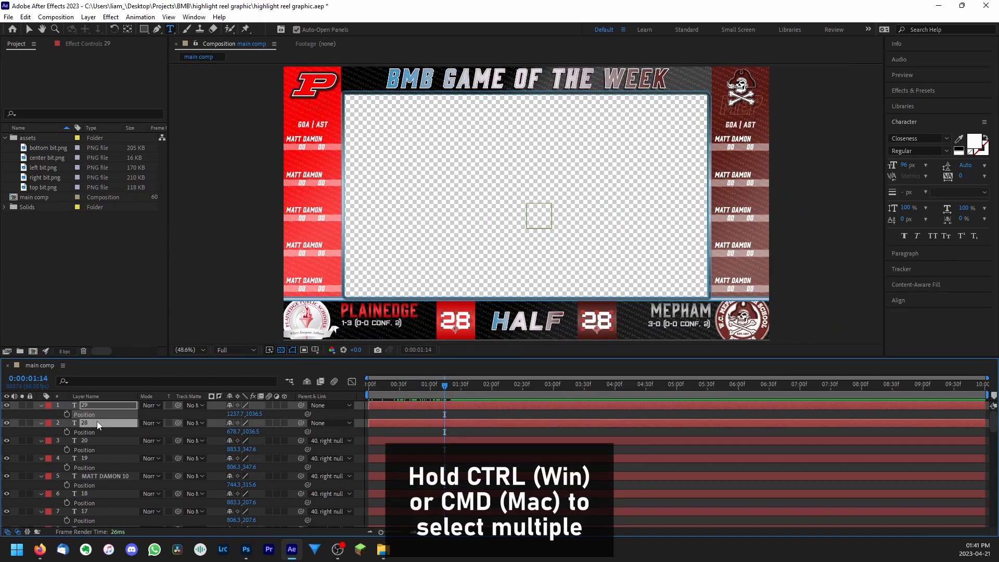
pyautogui.click(326, 405)
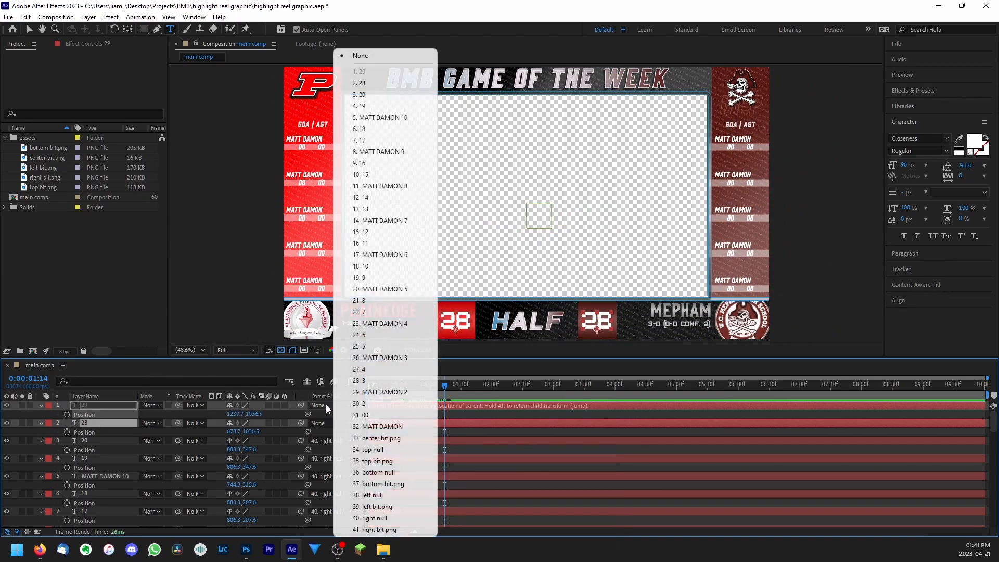
pyautogui.click(379, 472)
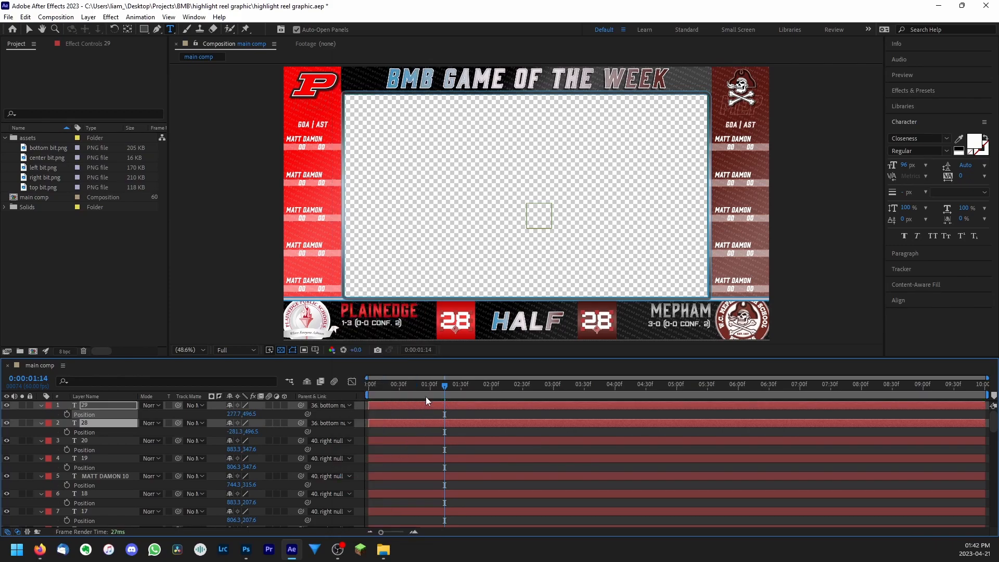
# Save the project and preview the intro animation with the parented scores from the first frame
pyautogui.click(421, 385)
pyautogui.moveTo(392, 386); pyautogui.dragTo(414, 388)
pyautogui.press('v')
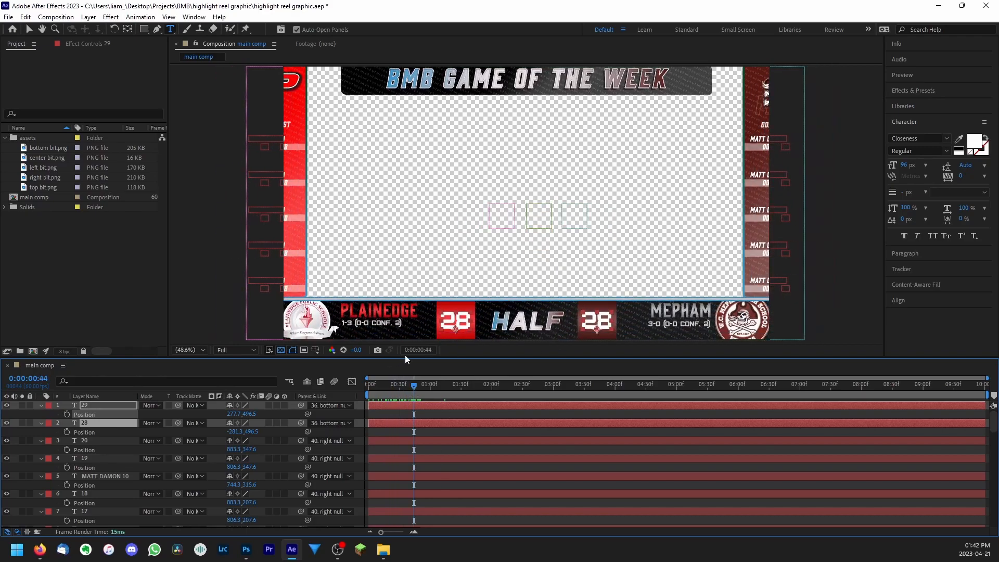
pyautogui.press('Home')
pyautogui.hotkey('ctrl', 's')
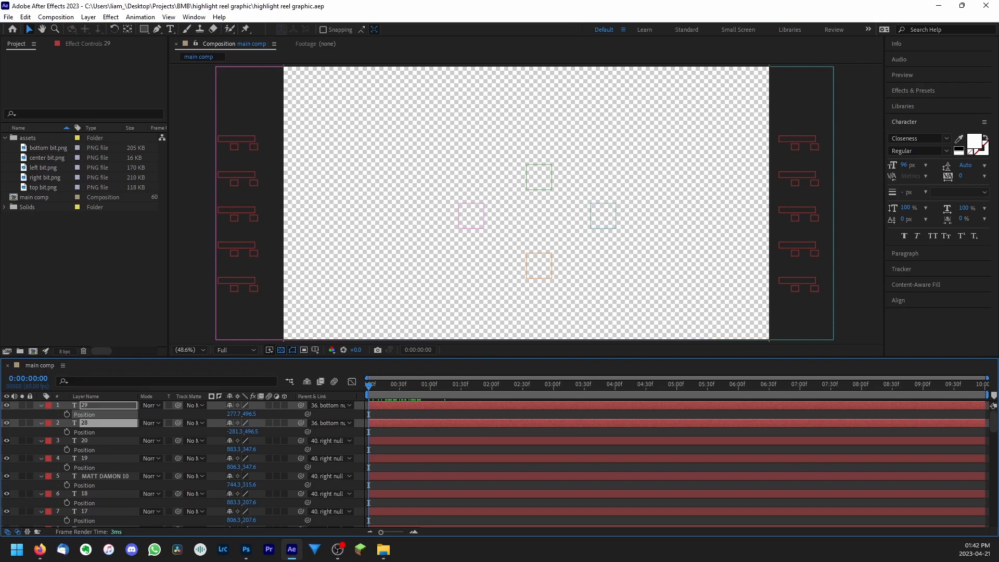
pyautogui.press('space')
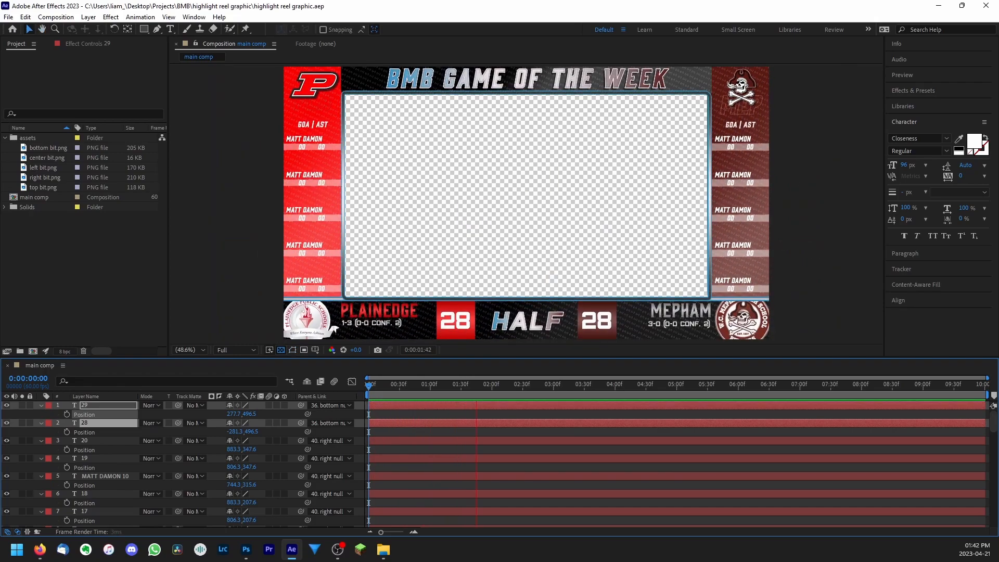
pyautogui.press('space')
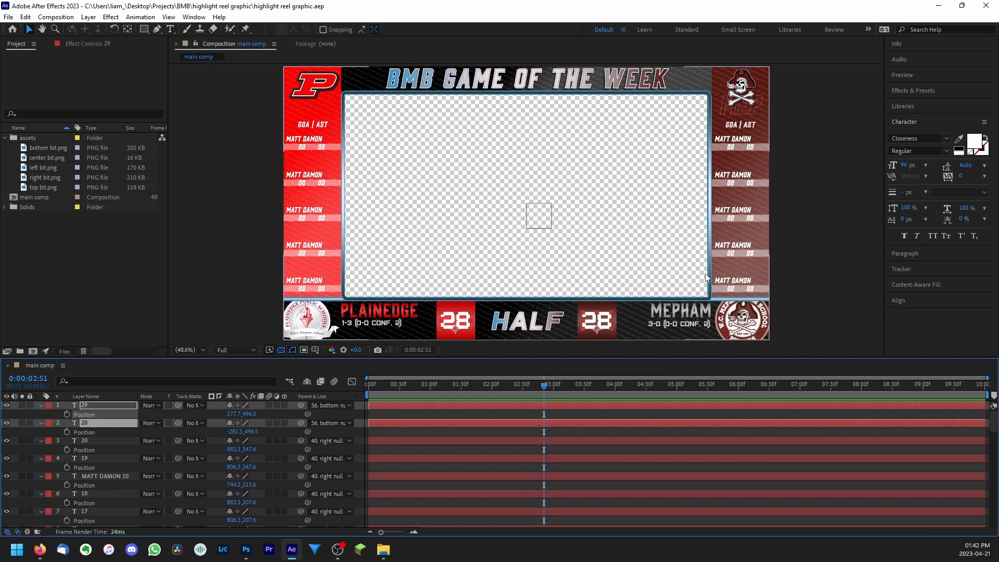
# Fade out center bit.png by keyframing Opacity at 0:00:08:01 and setting it to 0% at 0:00:08:17
pyautogui.moveTo(572, 389); pyautogui.dragTo(863, 399)
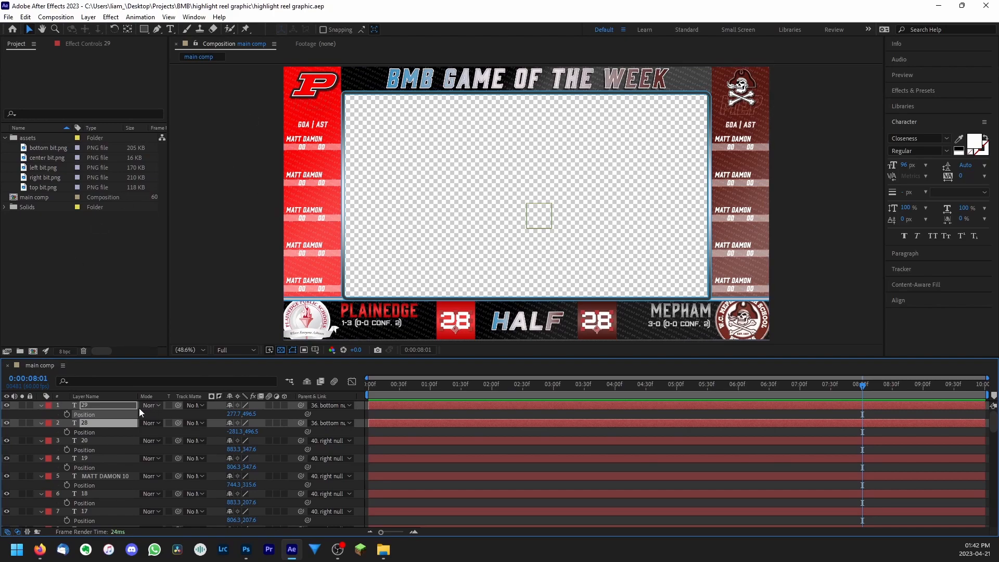
pyautogui.scroll(-15, 110, 449)
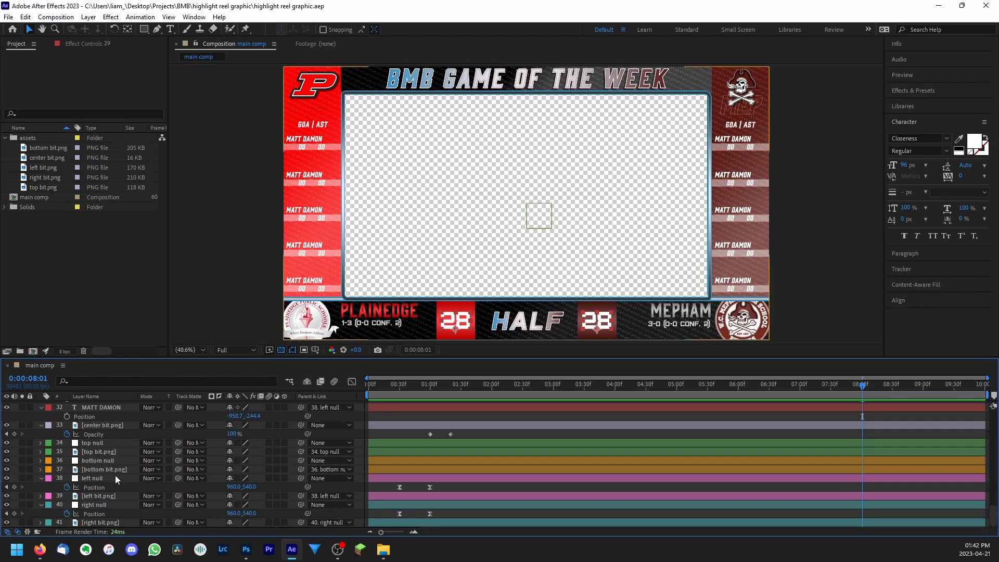
pyautogui.click(104, 425)
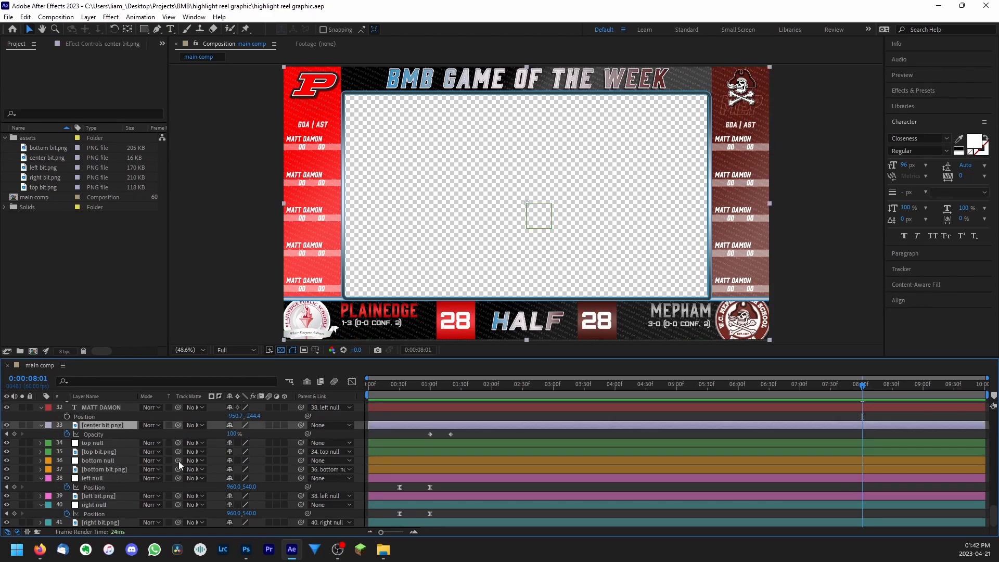
pyautogui.click(15, 434)
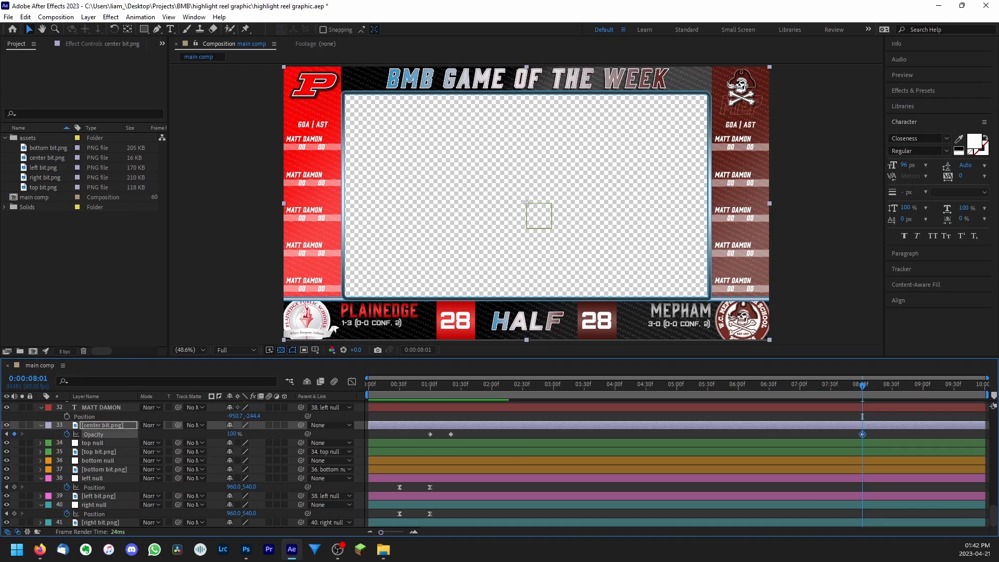
pyautogui.click(894, 391)
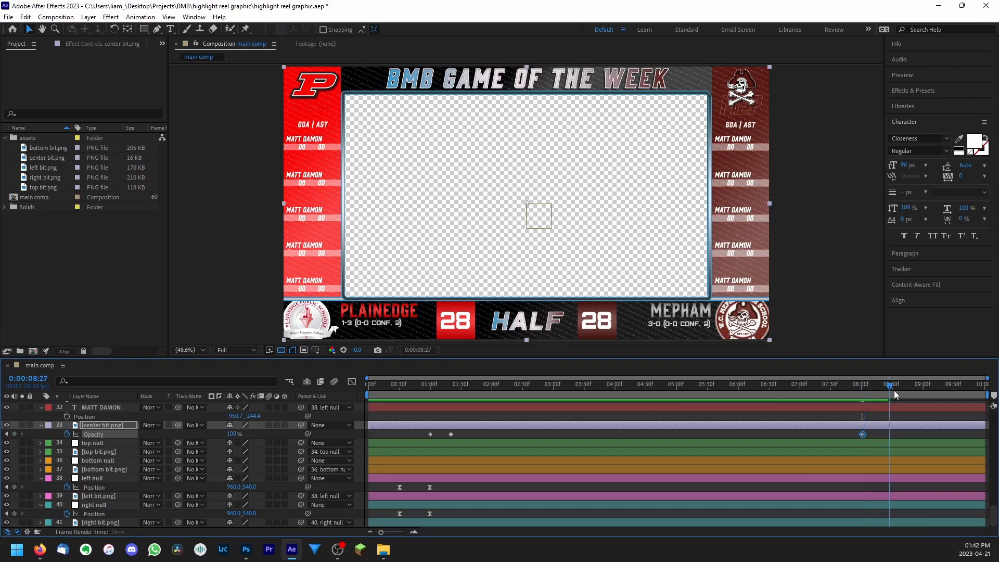
pyautogui.moveTo(895, 390); pyautogui.dragTo(879, 392)
pyautogui.moveTo(236, 438); pyautogui.dragTo(198, 438)
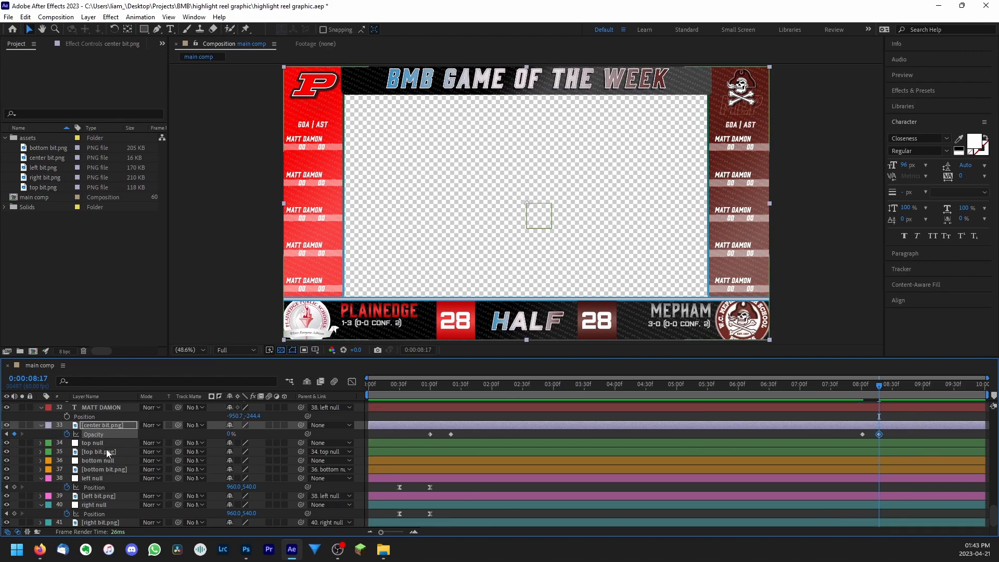
# Keyframe both side nulls' Position at 0:00:08:17, then slide right null to X 1218 and left null to X 676 at 0:00:09:10
pyautogui.click(106, 478)
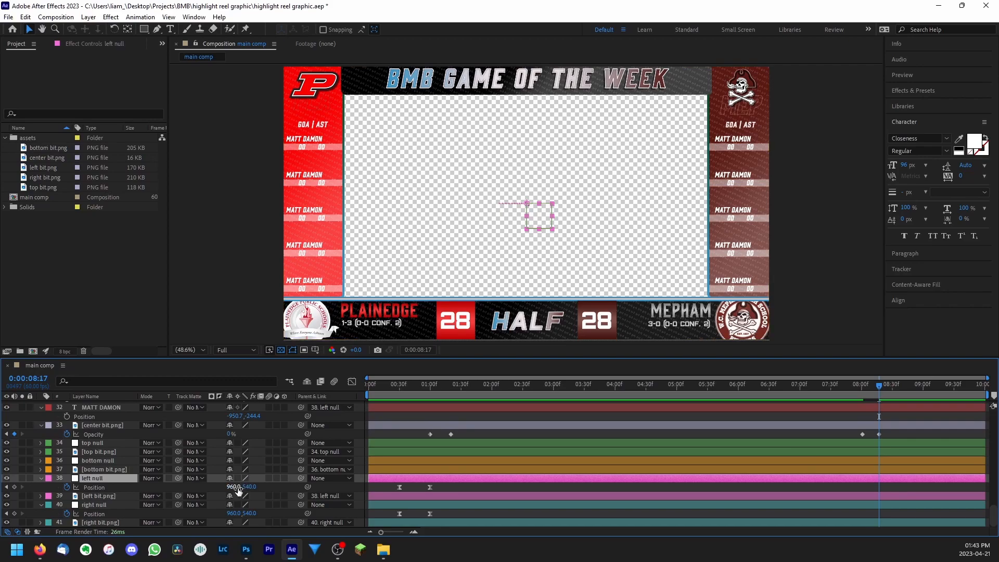
pyautogui.click(14, 488)
pyautogui.click(14, 514)
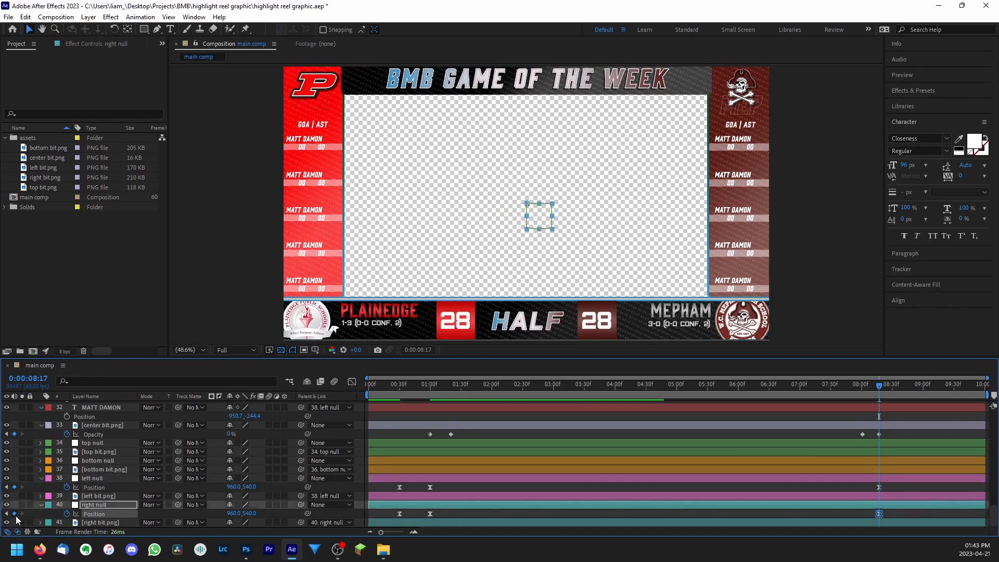
pyautogui.moveTo(926, 387); pyautogui.dragTo(933, 386)
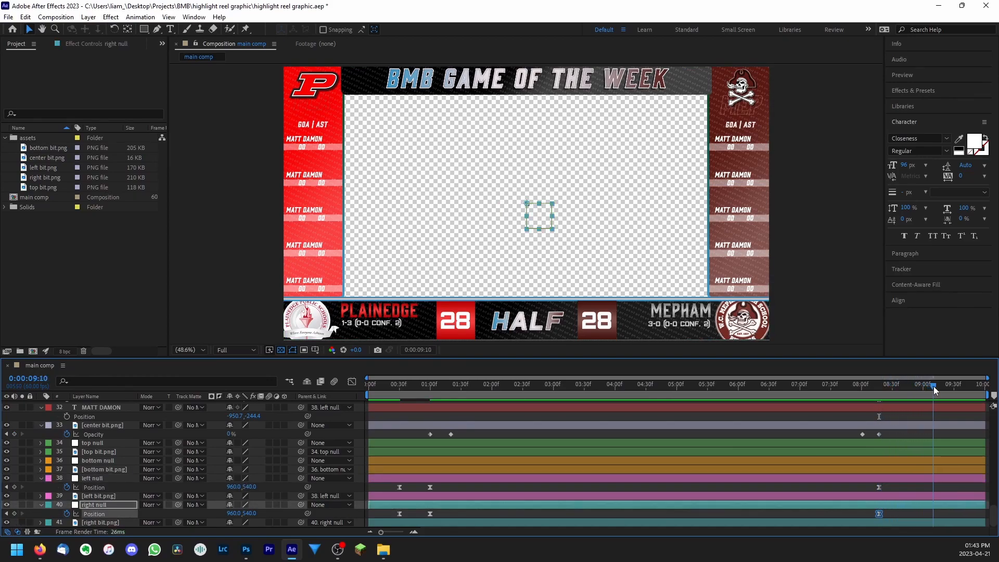
pyautogui.moveTo(232, 513); pyautogui.dragTo(383, 531)
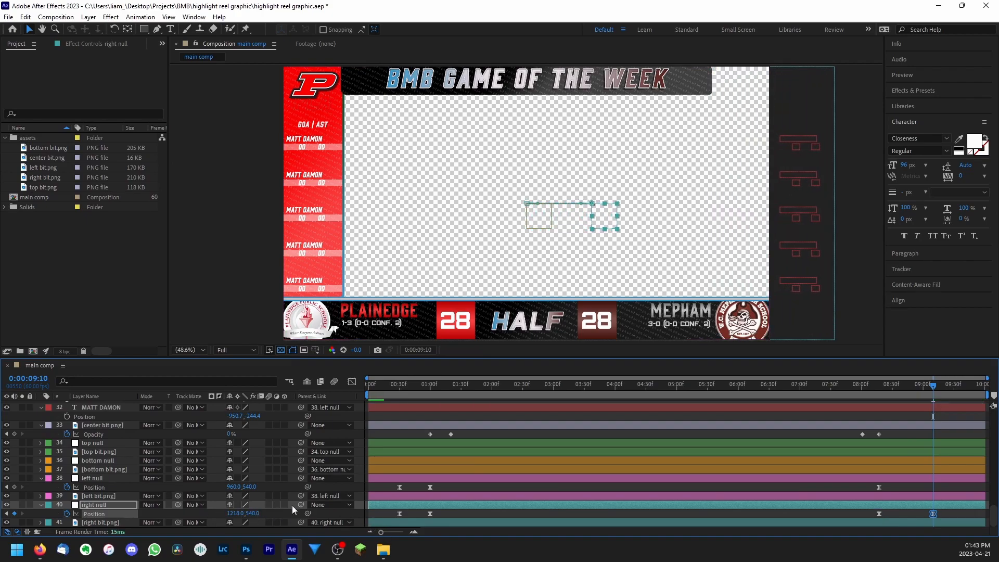
pyautogui.moveTo(234, 487); pyautogui.dragTo(91, 488)
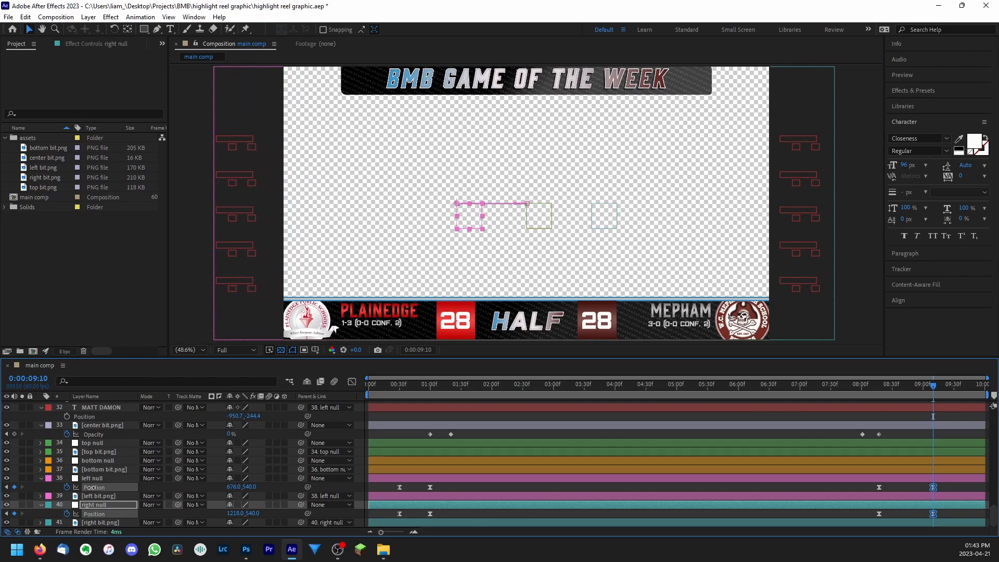
pyautogui.click(91, 488)
# Keyframe the bottom null's Position at 0:00:08:58 and lower it off-screen to Y 732 at 0:00:09:27
pyautogui.moveTo(934, 387); pyautogui.dragTo(922, 392)
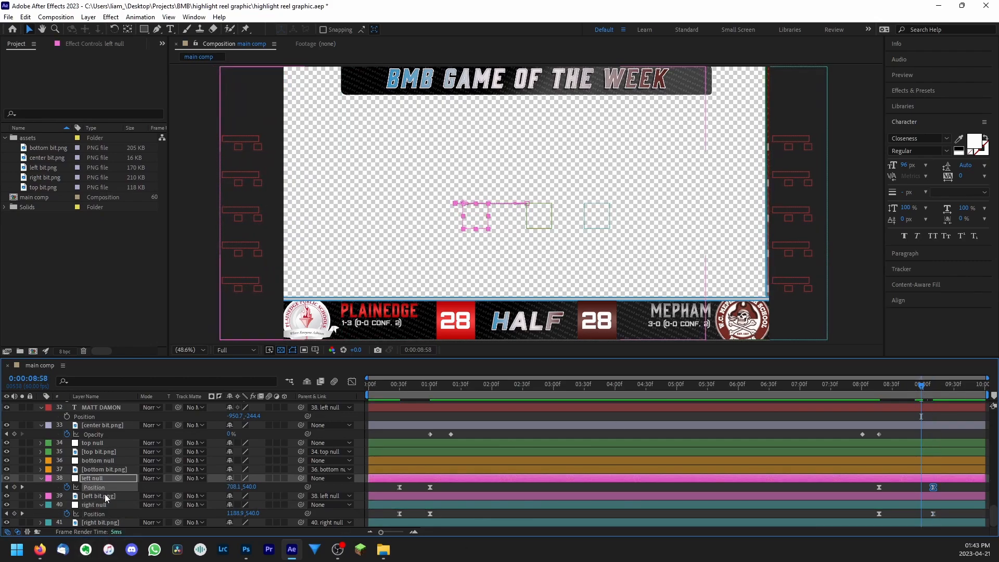
pyautogui.click(99, 461)
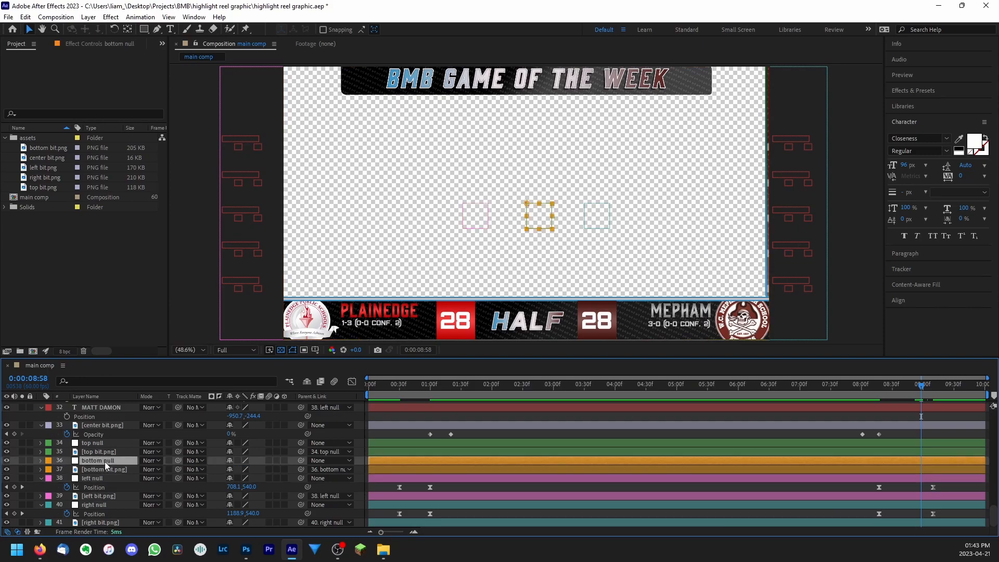
pyautogui.press('p')
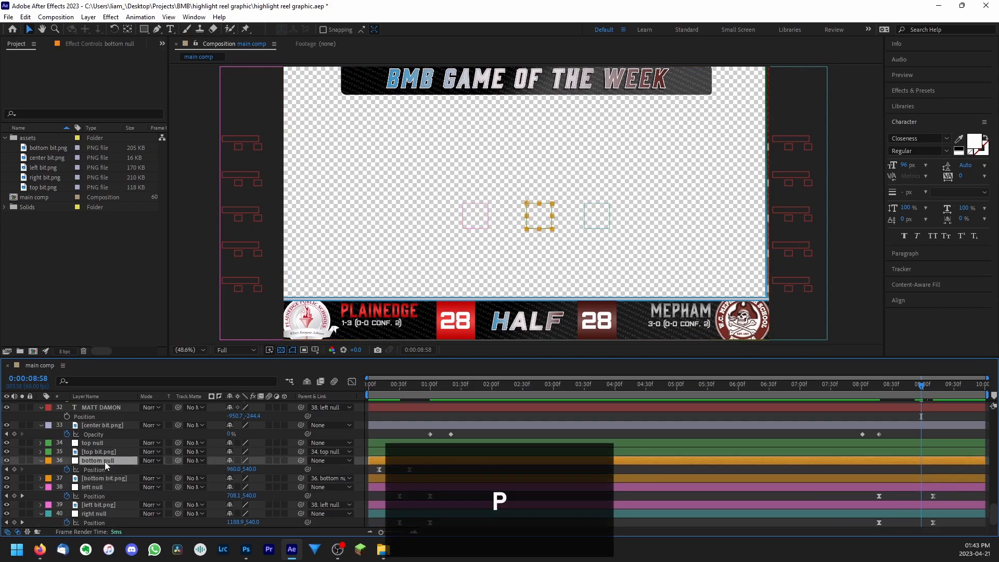
pyautogui.click(14, 470)
pyautogui.moveTo(927, 387); pyautogui.dragTo(951, 391)
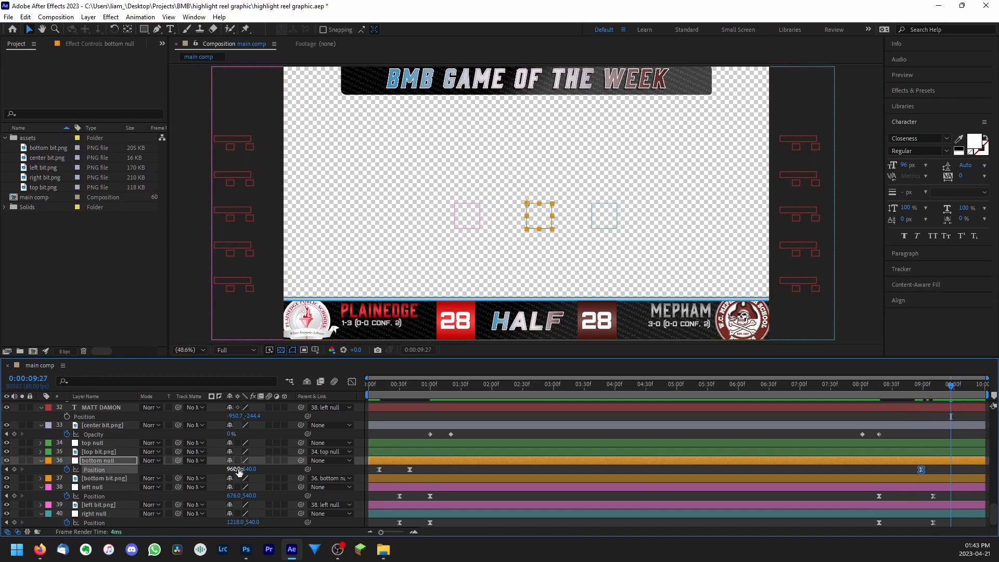
pyautogui.moveTo(251, 470); pyautogui.dragTo(326, 488)
# Keyframe the top null's Position at 0:00:09:20, raise it off-screen to Y 399 at 0:00:09:49, and save the project
pyautogui.moveTo(952, 386); pyautogui.dragTo(946, 387)
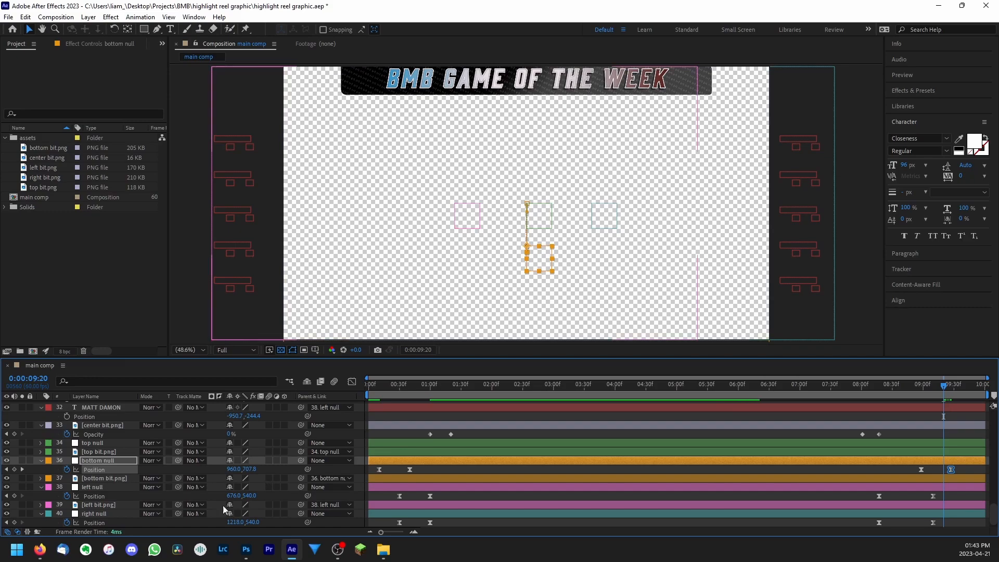
pyautogui.click(104, 442)
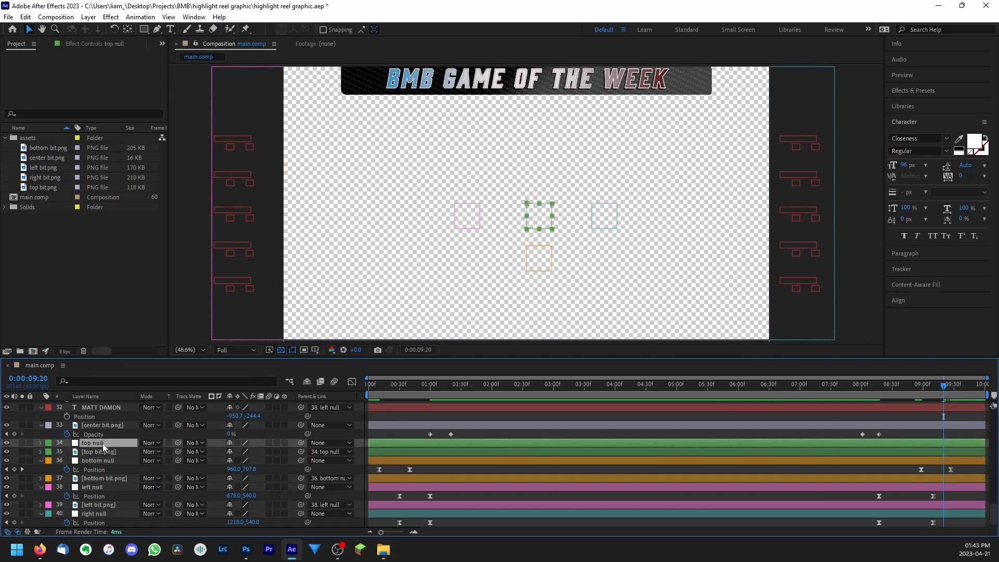
pyautogui.press('p')
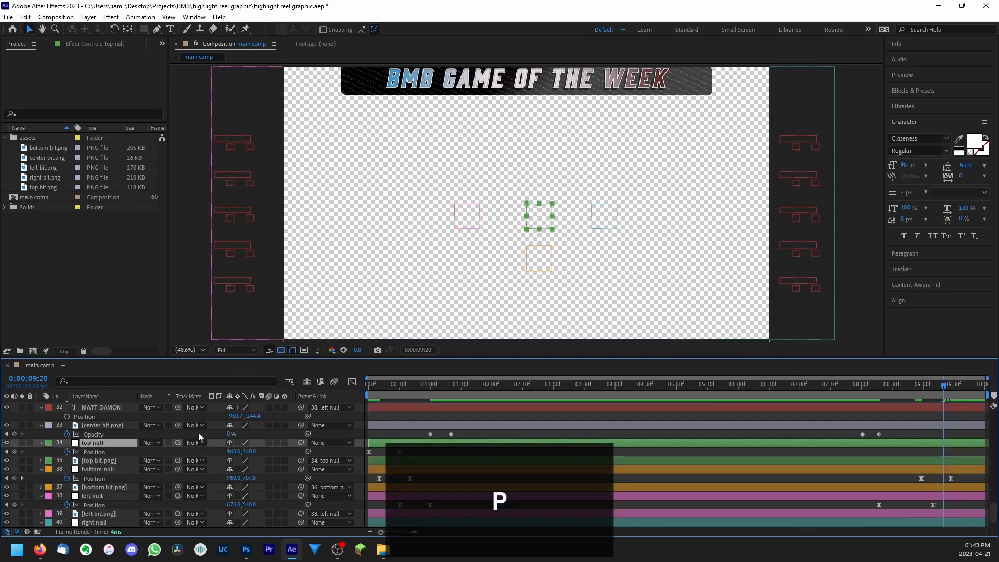
pyautogui.click(15, 452)
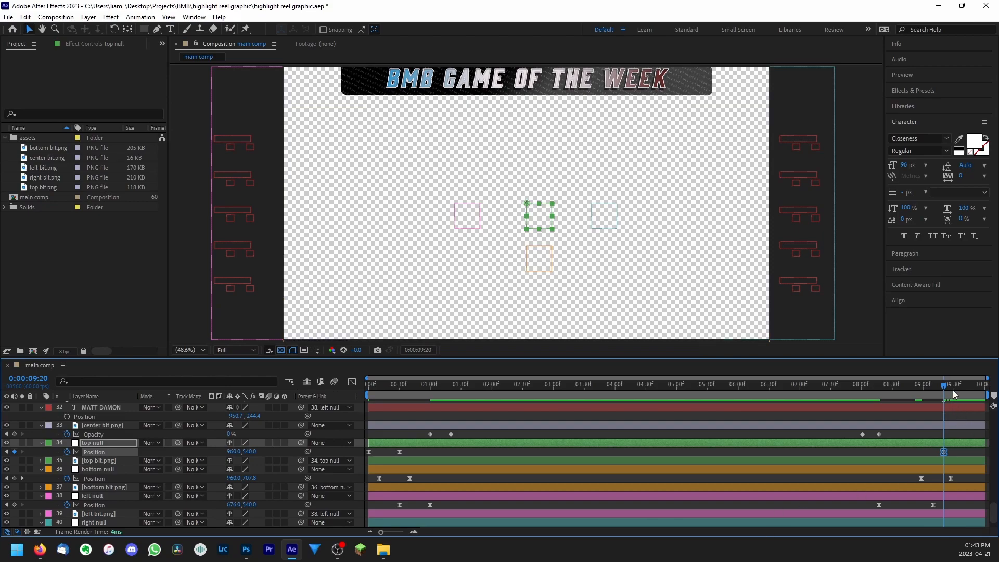
pyautogui.moveTo(952, 390); pyautogui.dragTo(974, 387)
pyautogui.moveTo(249, 452); pyautogui.dragTo(184, 443)
pyautogui.hotkey('ctrl', 's')
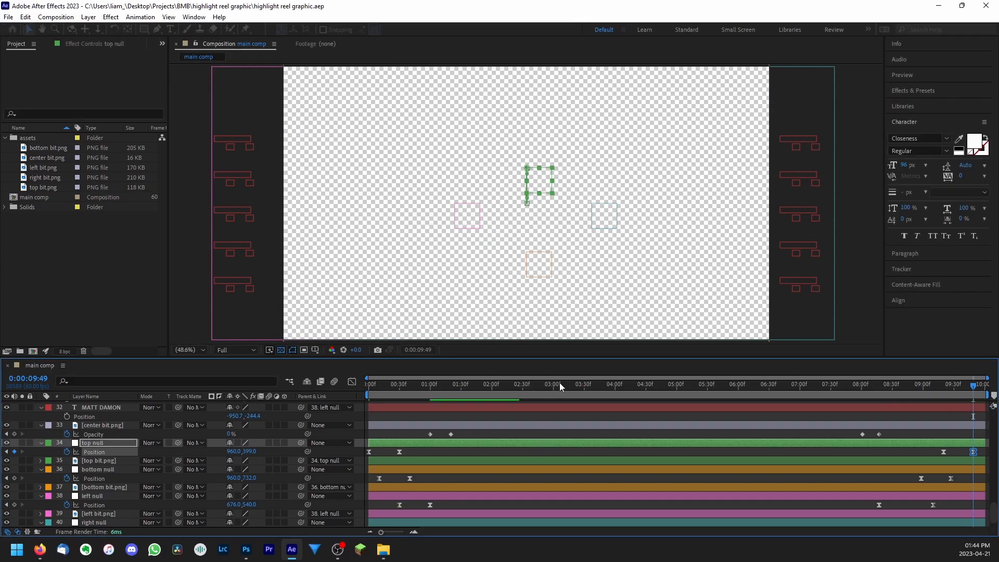
# Preview the animation from the start and replay the exit from 0:00:07:33 to check its timing
pyautogui.moveTo(555, 382); pyautogui.dragTo(160, 398)
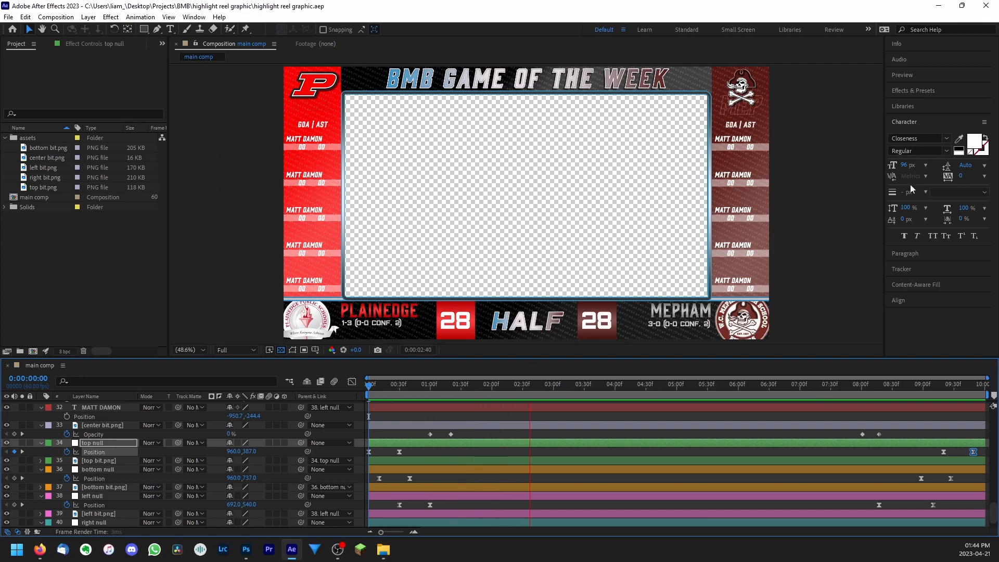
pyautogui.click(844, 385)
pyautogui.moveTo(842, 388); pyautogui.dragTo(837, 391)
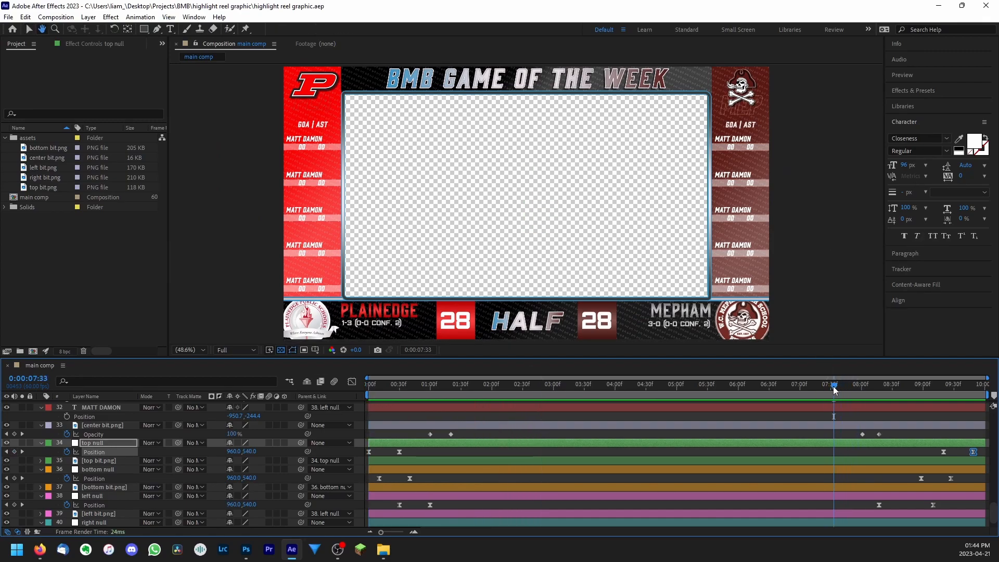
pyautogui.press('space')
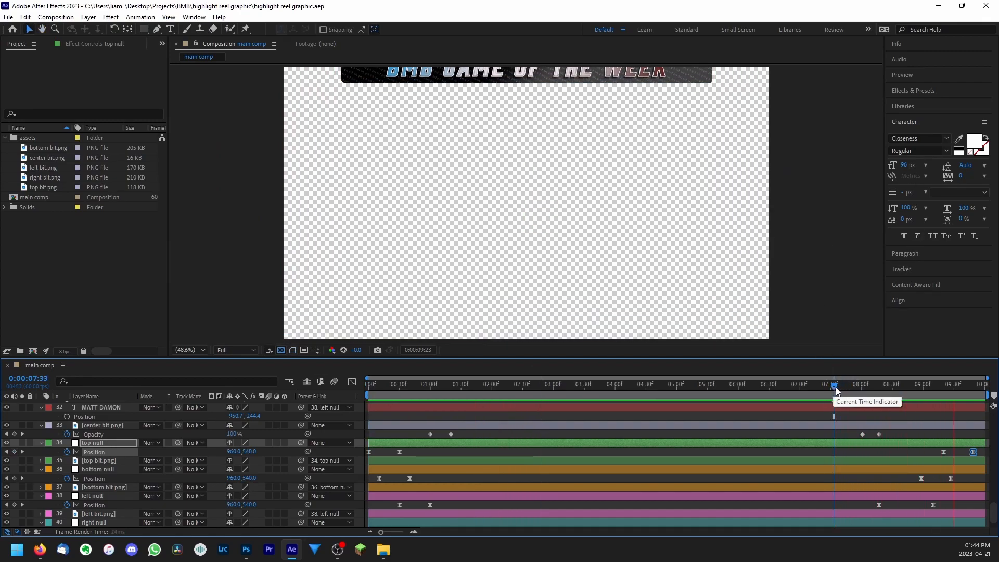
pyautogui.press('space')
# Move the left and right nulls' final Position keyframes to just after 0:00:08:49 and shift the top and bottom nulls' exit keyframes earlier
pyautogui.moveTo(887, 386); pyautogui.dragTo(912, 389)
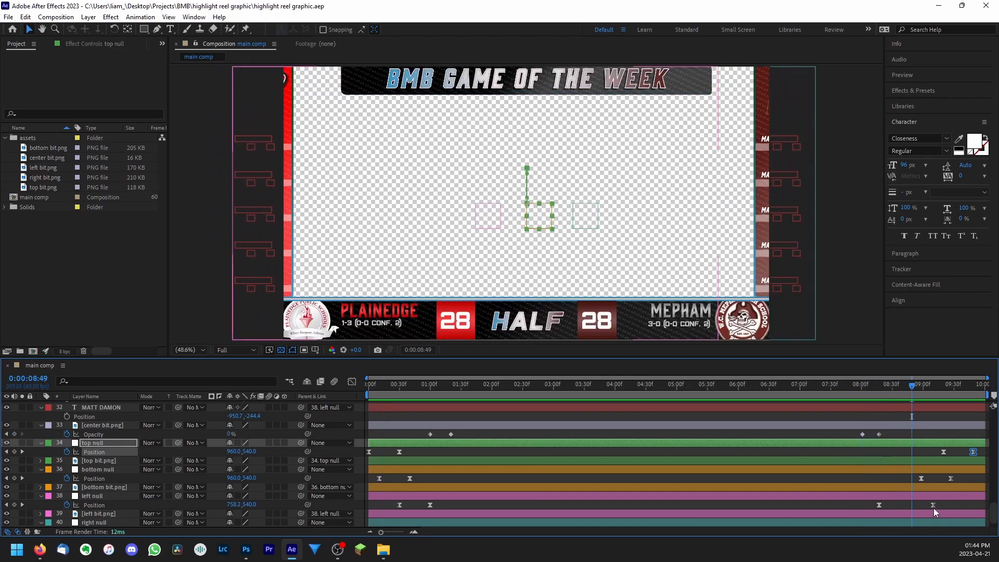
pyautogui.click(933, 505)
pyautogui.scroll(-1, 932, 508)
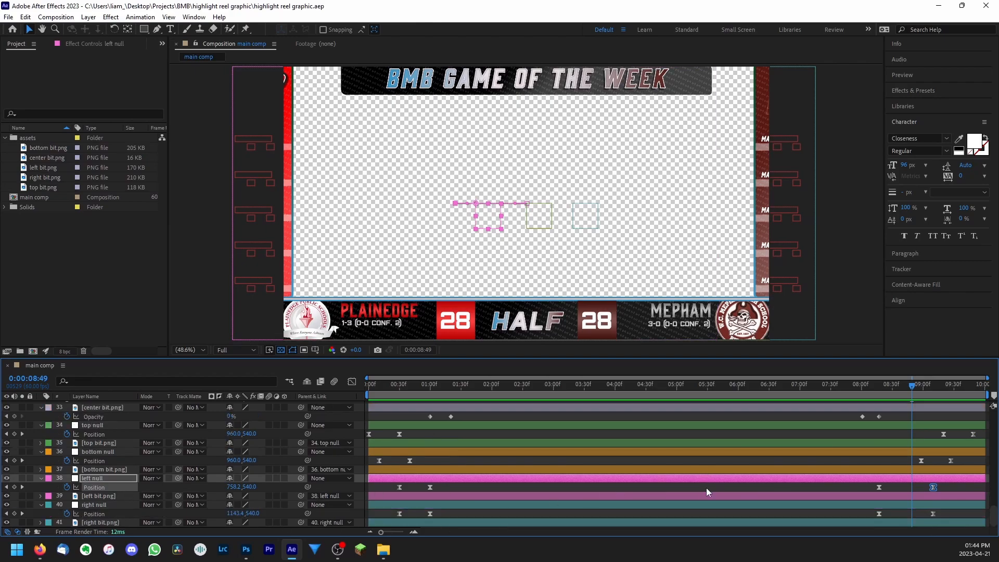
pyautogui.keyDown('shift'); pyautogui.click(933, 514); pyautogui.keyUp('shift')
pyautogui.moveTo(935, 488); pyautogui.dragTo(916, 492)
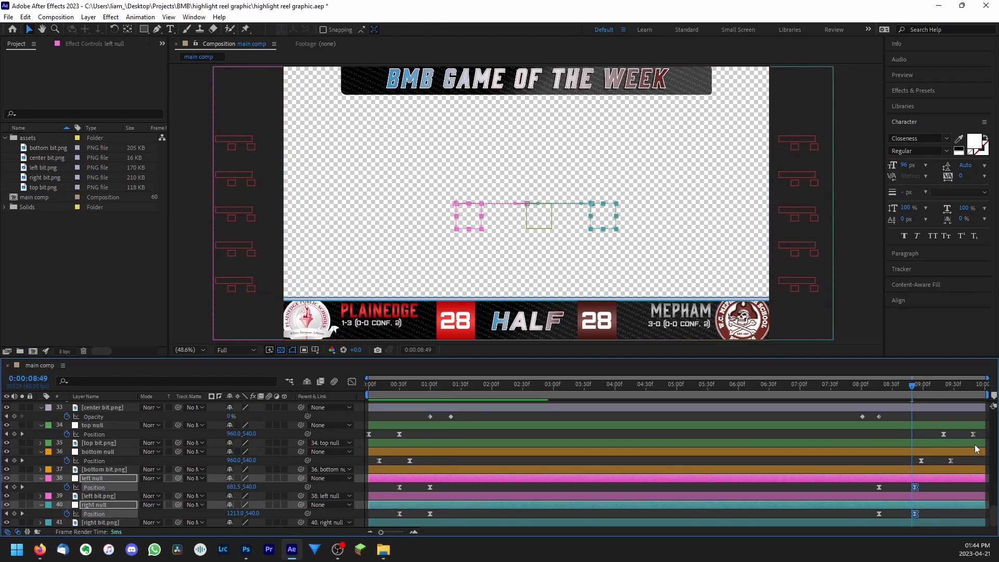
pyautogui.moveTo(981, 432); pyautogui.dragTo(905, 465)
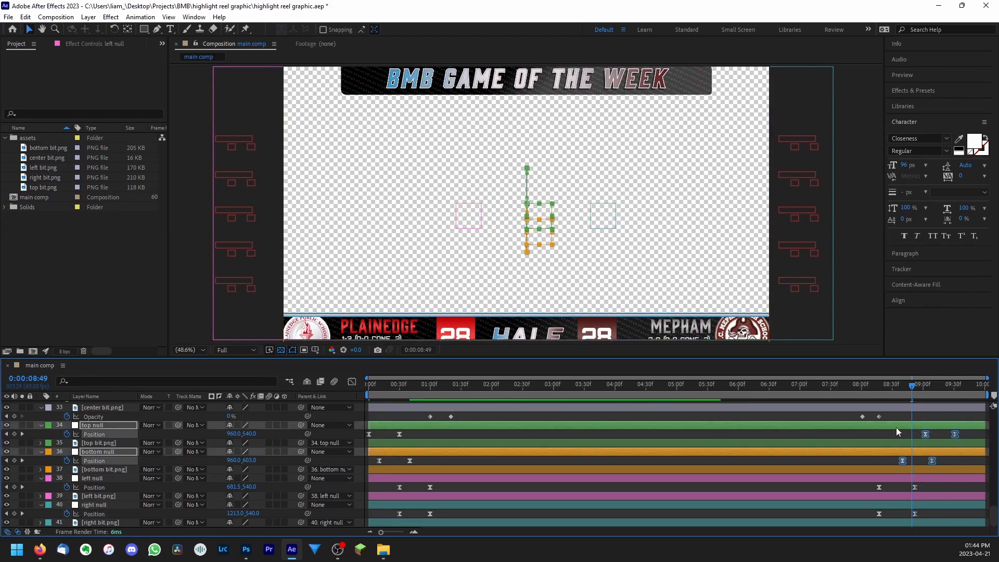
# Move the center bit's final Opacity keyframe slightly earlier and preview the exit animation from 0:00:07:04
pyautogui.click(879, 417)
pyautogui.click(805, 385)
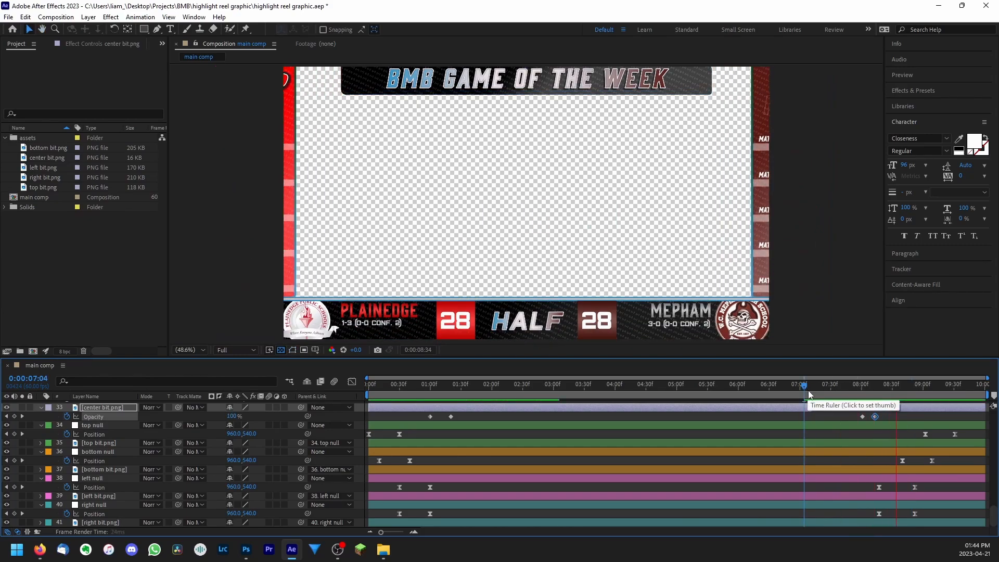
pyautogui.press('space')
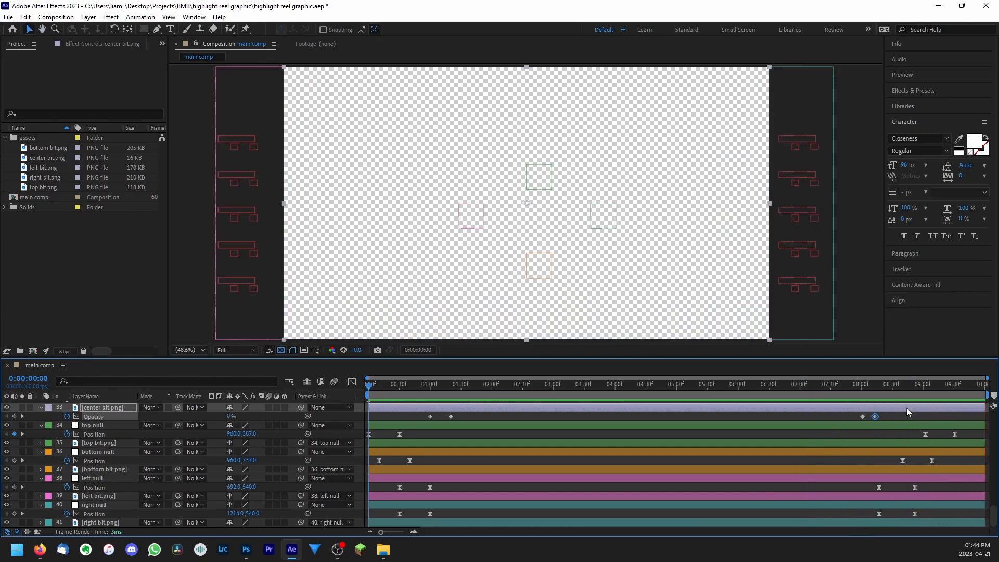
# Shift all exit keyframes of the center bit's Opacity and the four nulls' Position about one second earlier together
pyautogui.moveTo(372, 387); pyautogui.dragTo(930, 463)
pyautogui.moveTo(930, 516); pyautogui.dragTo(867, 404)
pyautogui.moveTo(880, 514); pyautogui.dragTo(815, 519)
# Preview the whole animation from the start to check the exit timing, and return to the fully visible graphic at mid-timeline
pyautogui.moveTo(766, 386); pyautogui.dragTo(23, 386)
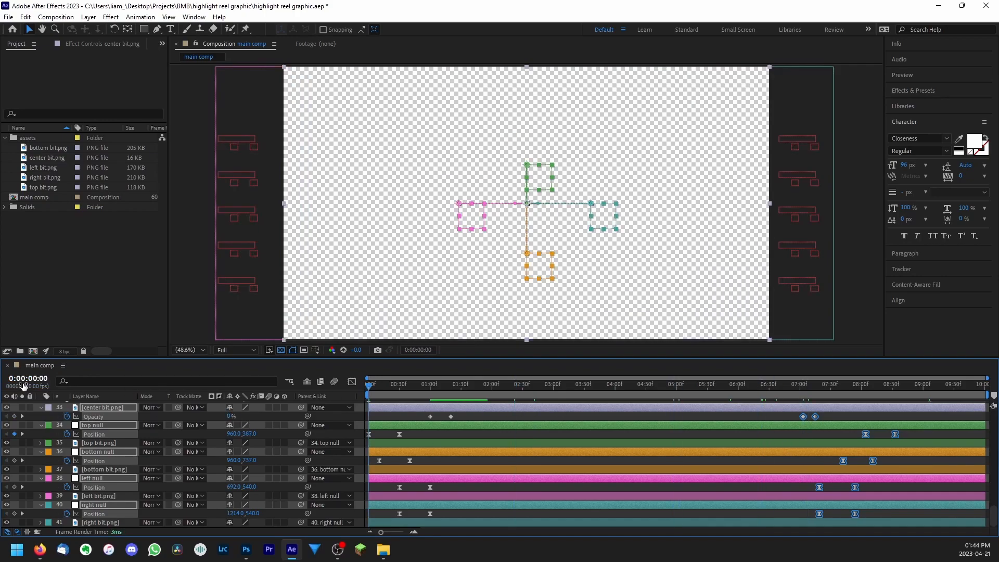
pyautogui.press('space')
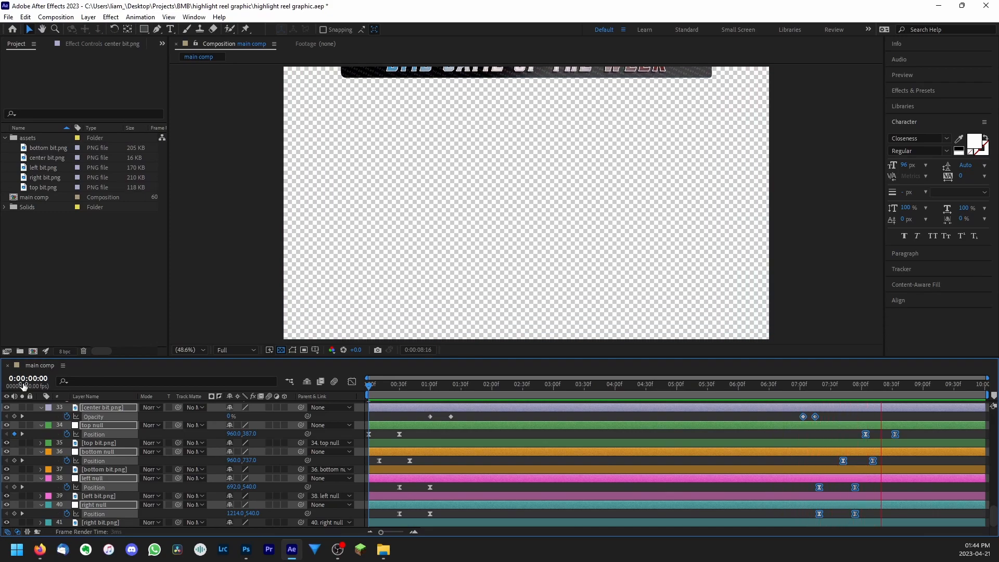
pyautogui.press('space')
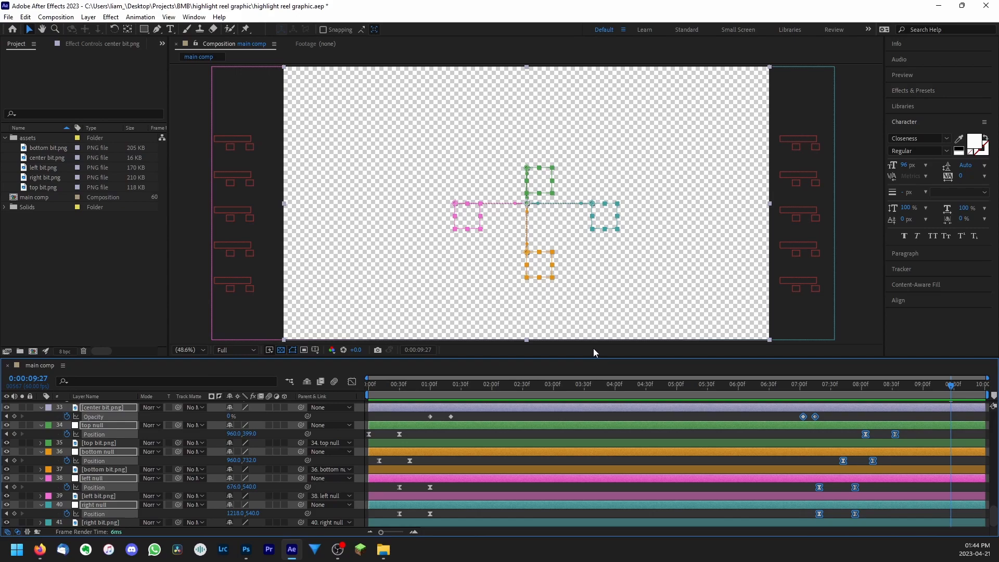
pyautogui.click(711, 385)
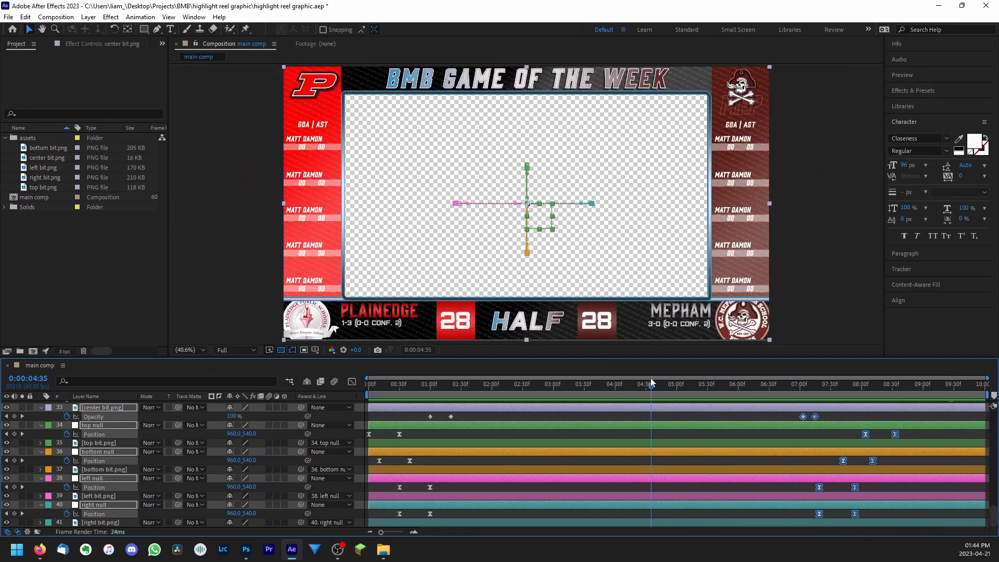